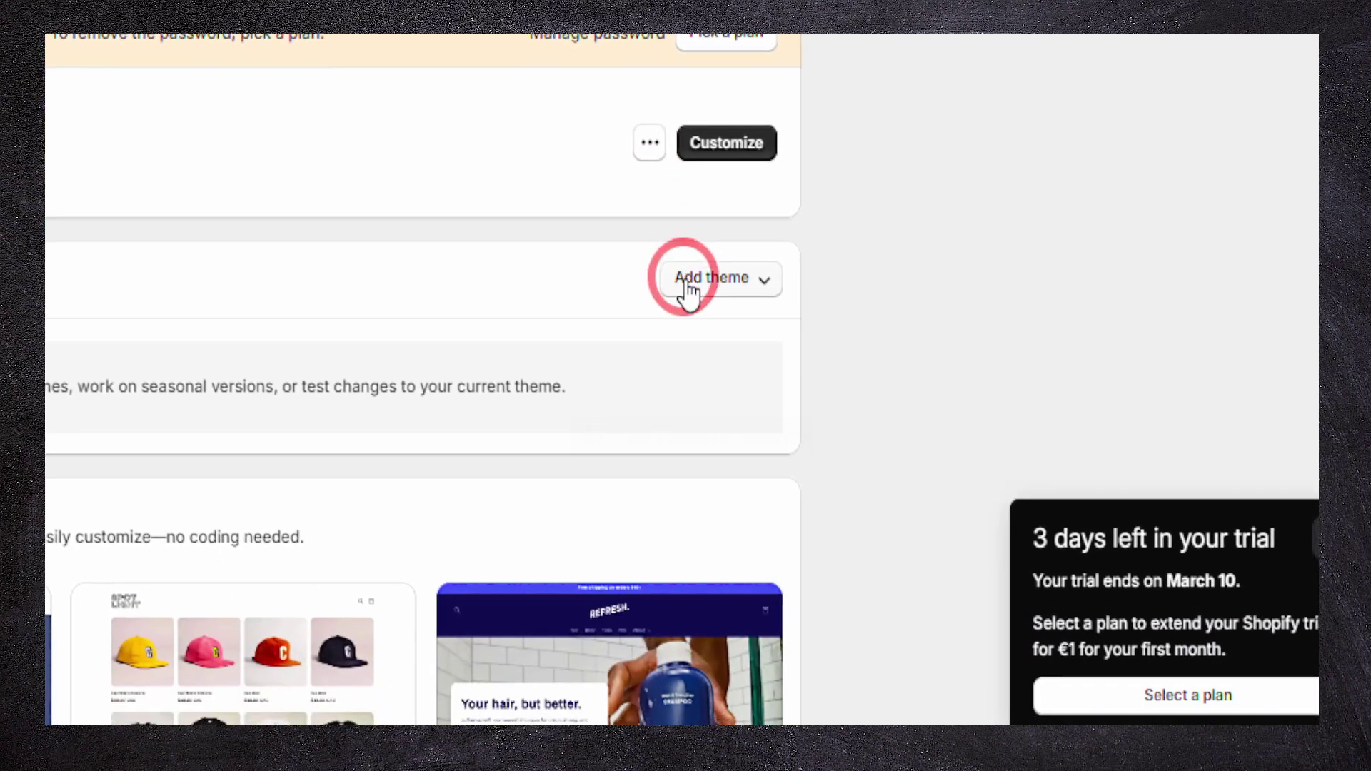
View the Apps and sales channels page in the store settings and return to the themes page
click(687, 285)
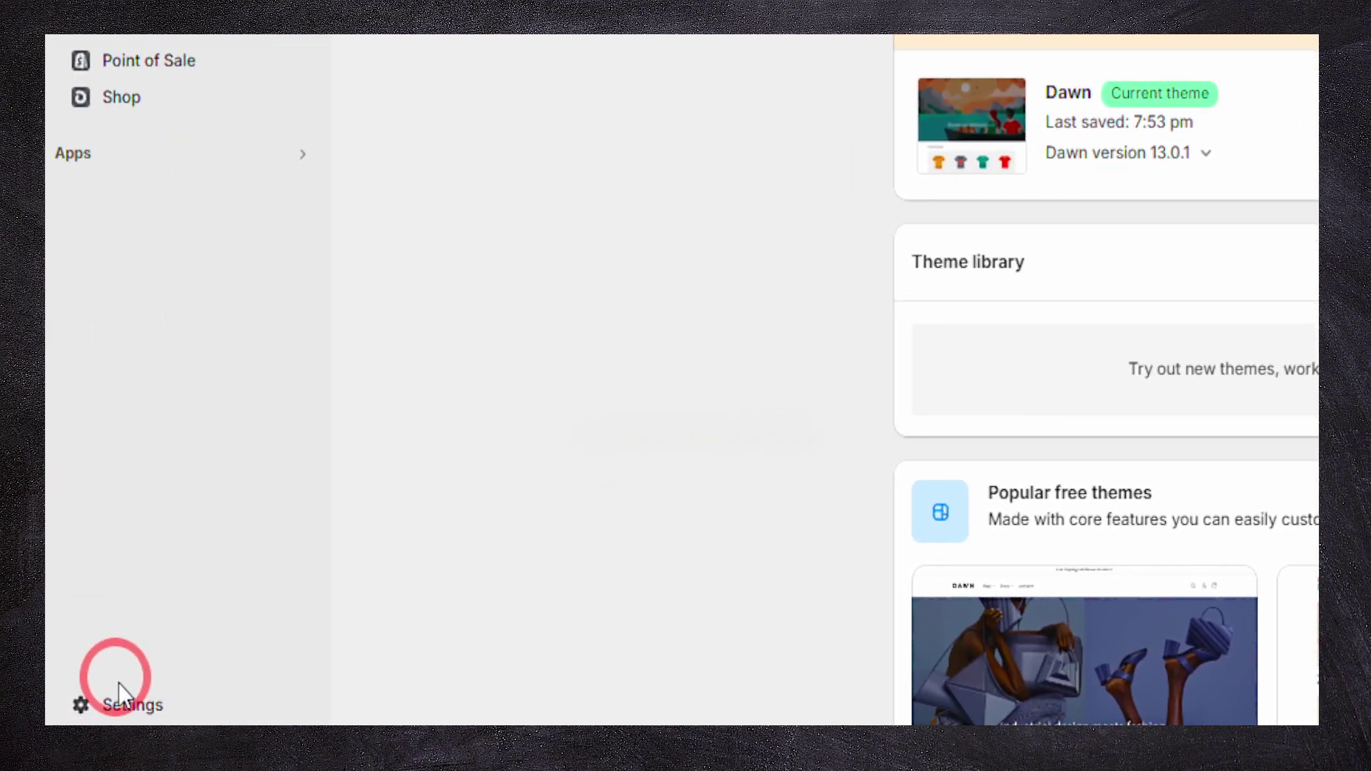
click(118, 698)
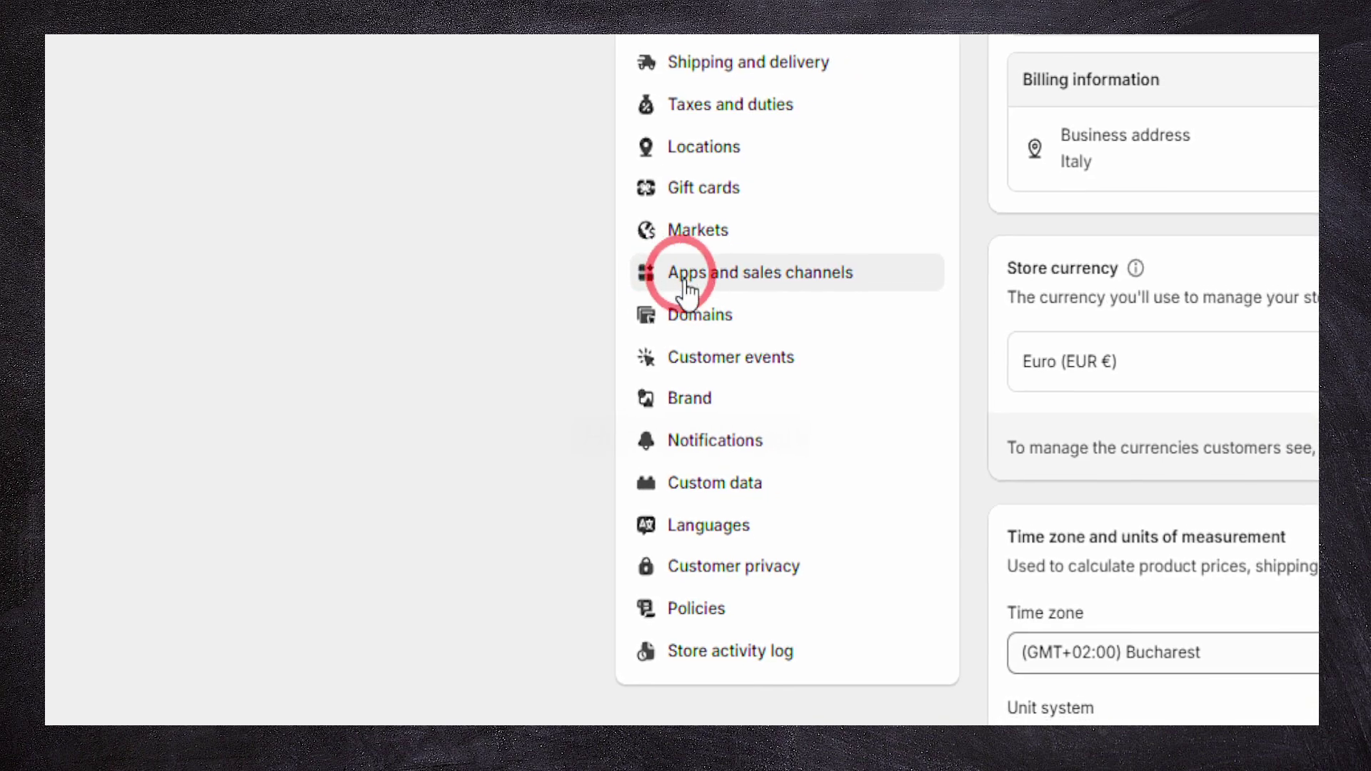
click(685, 275)
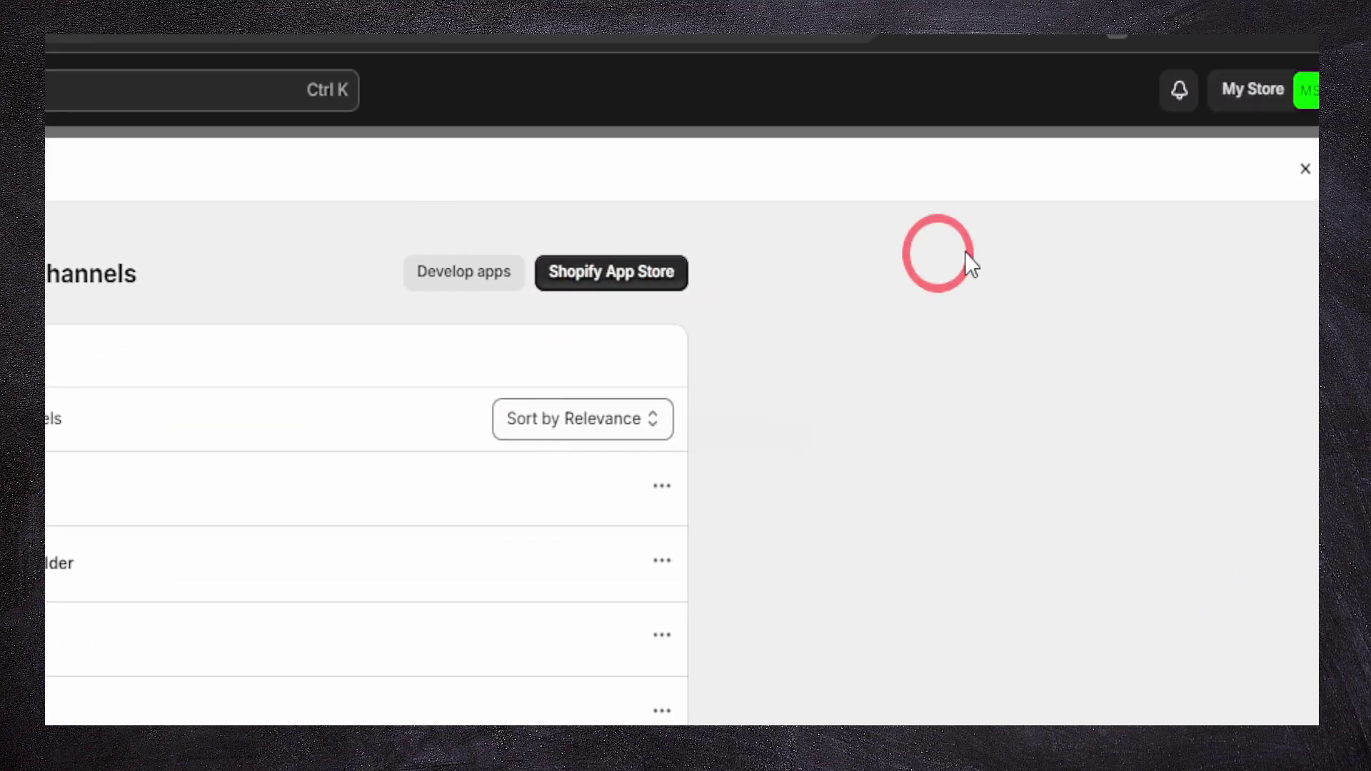
click(1305, 168)
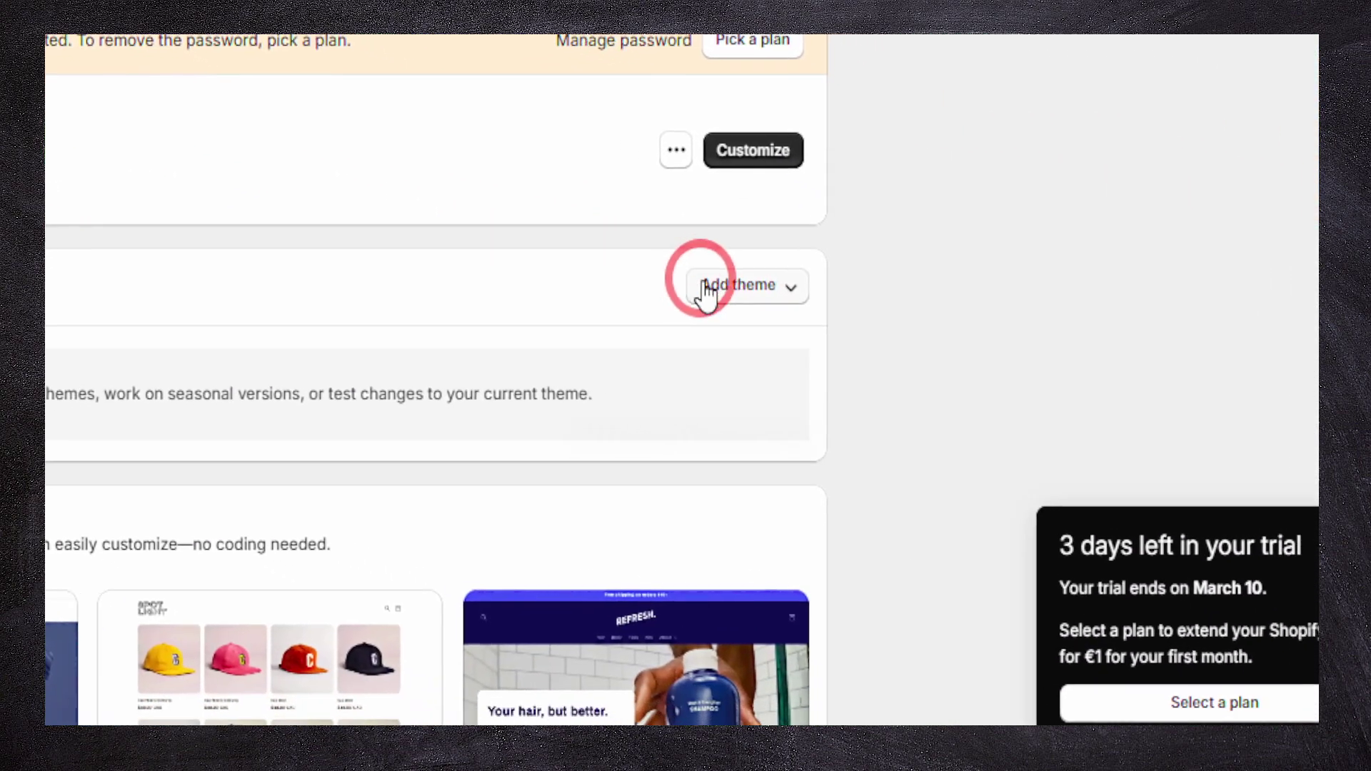
Open the full Shopify theme catalog from the theme library and filter it to free themes
click(711, 288)
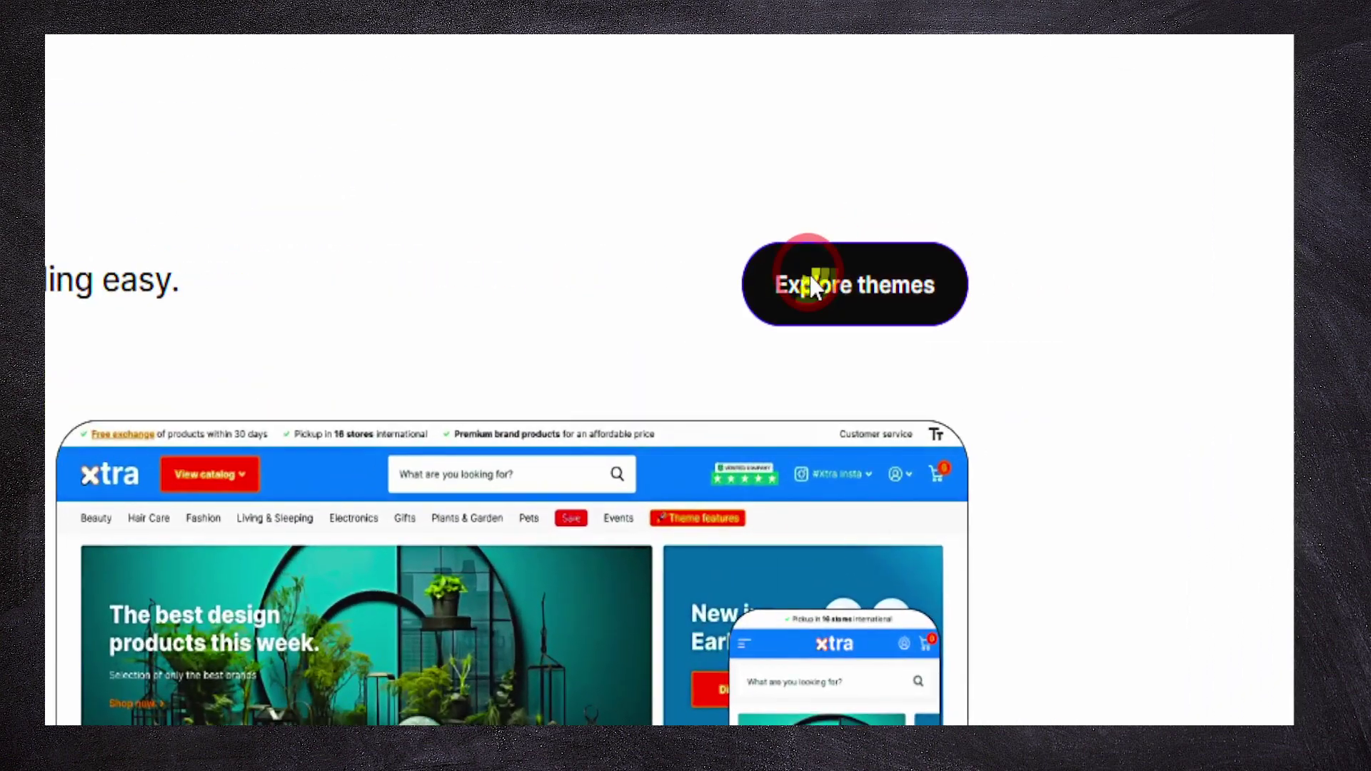
click(1062, 270)
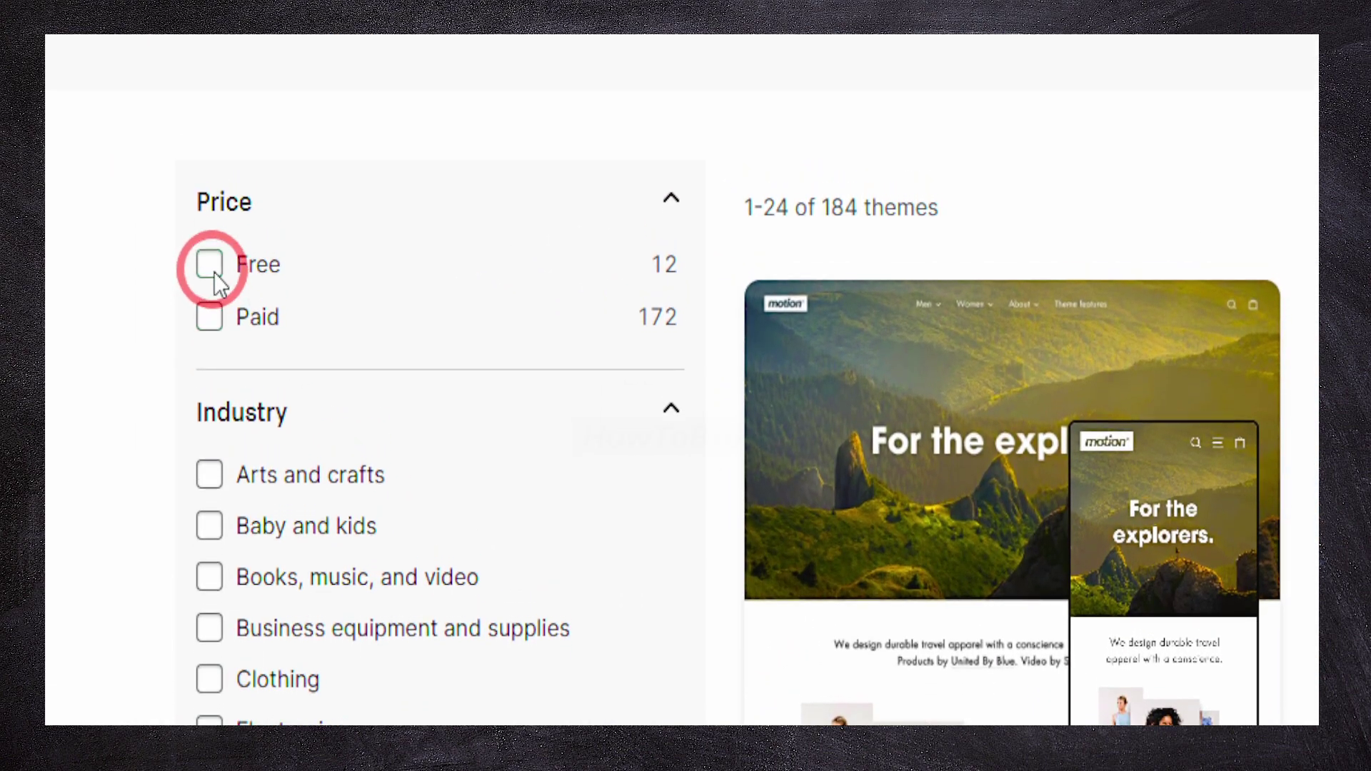
click(209, 265)
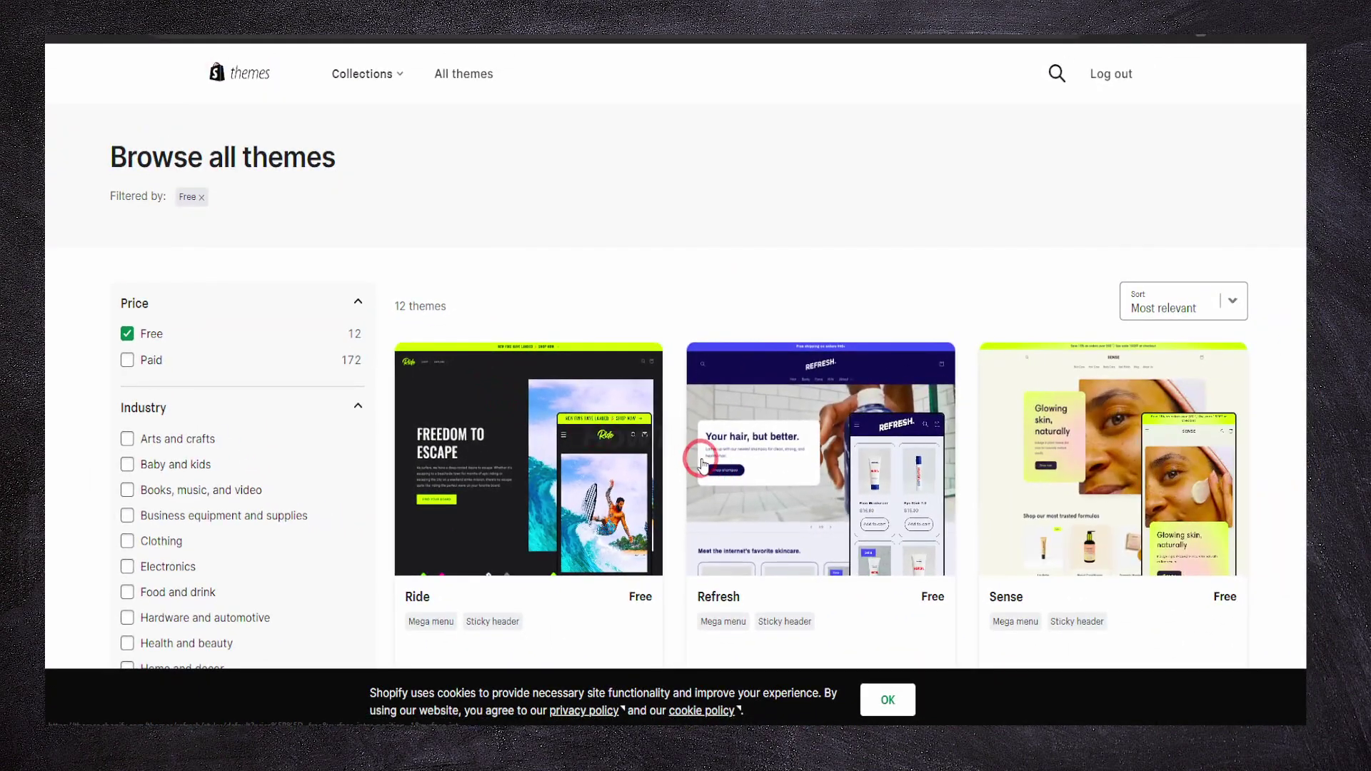
Browse the free themes and examine the Industry, Catalog size and Features filter options
scroll(703, 464, down, 2)
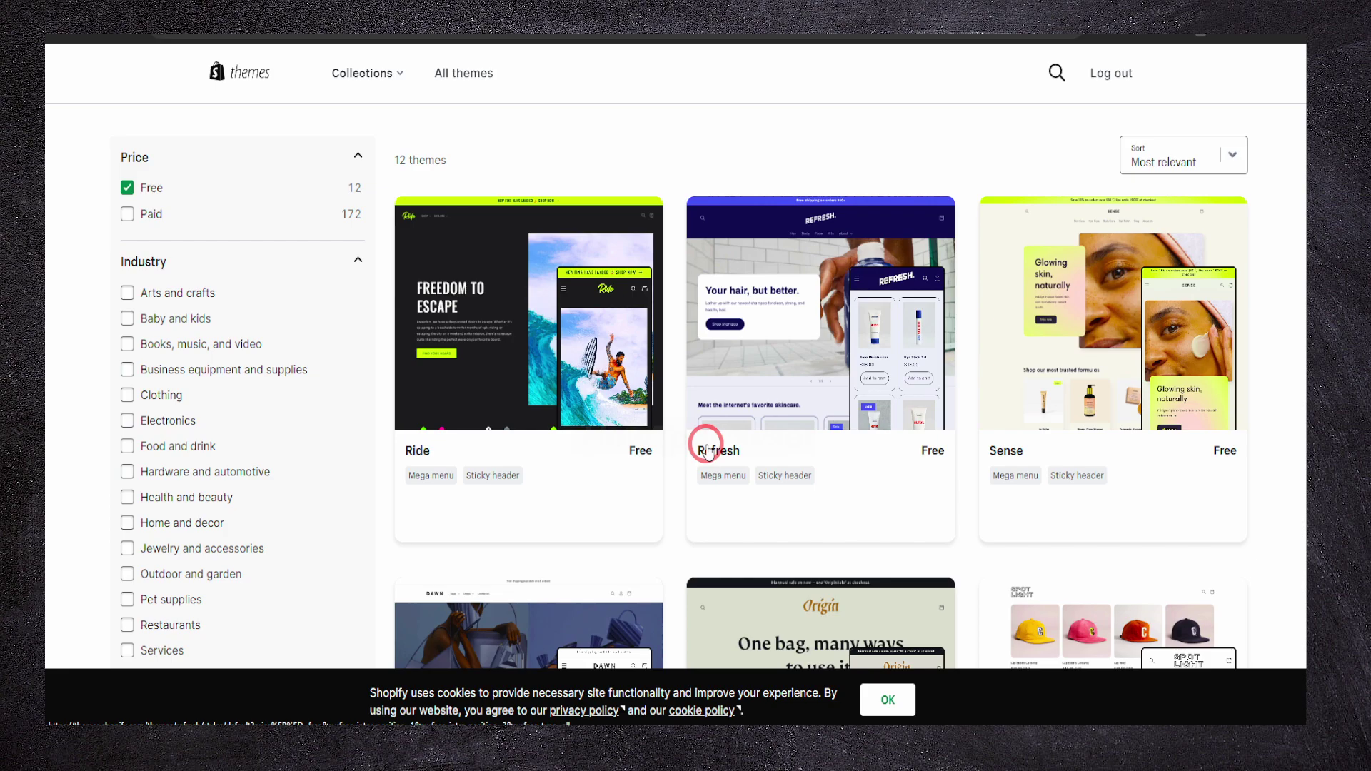
scroll(1084, 302, down, 3)
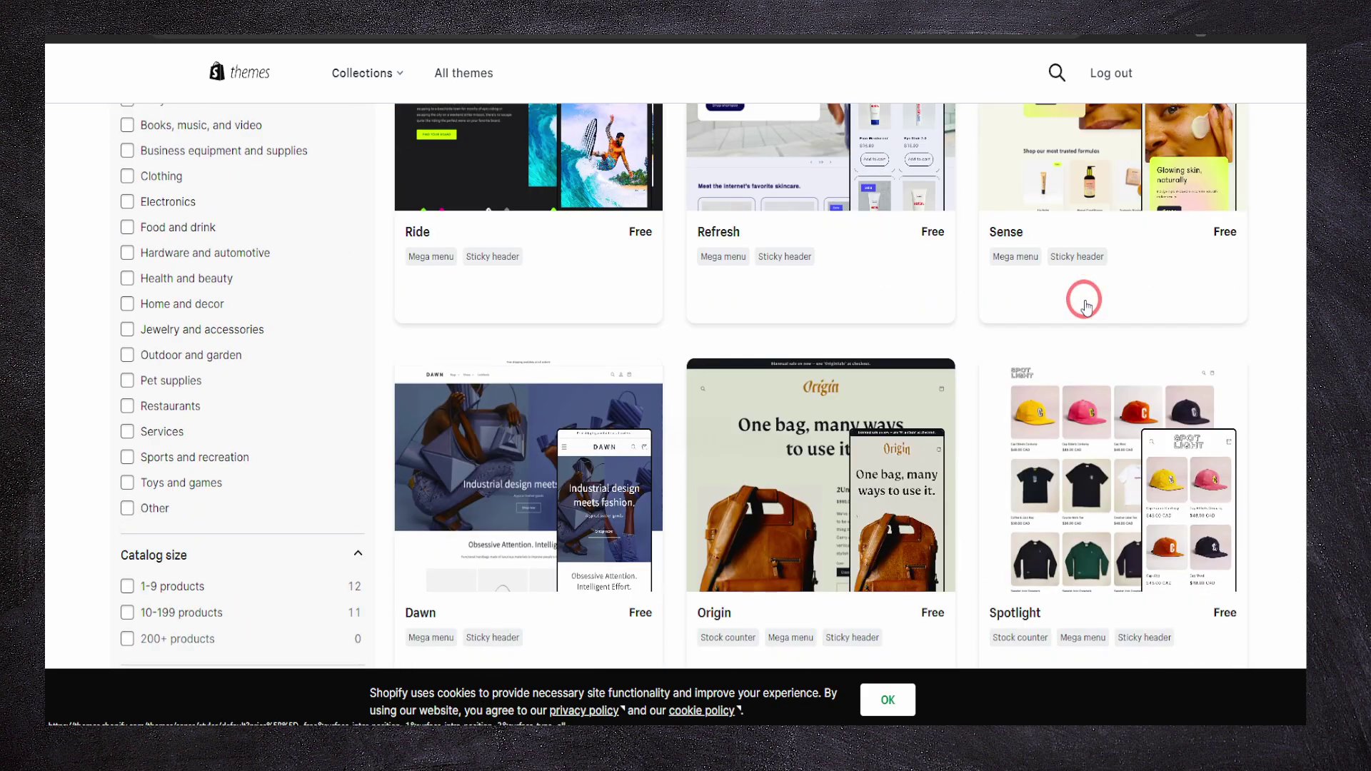
scroll(1084, 301, down, 4)
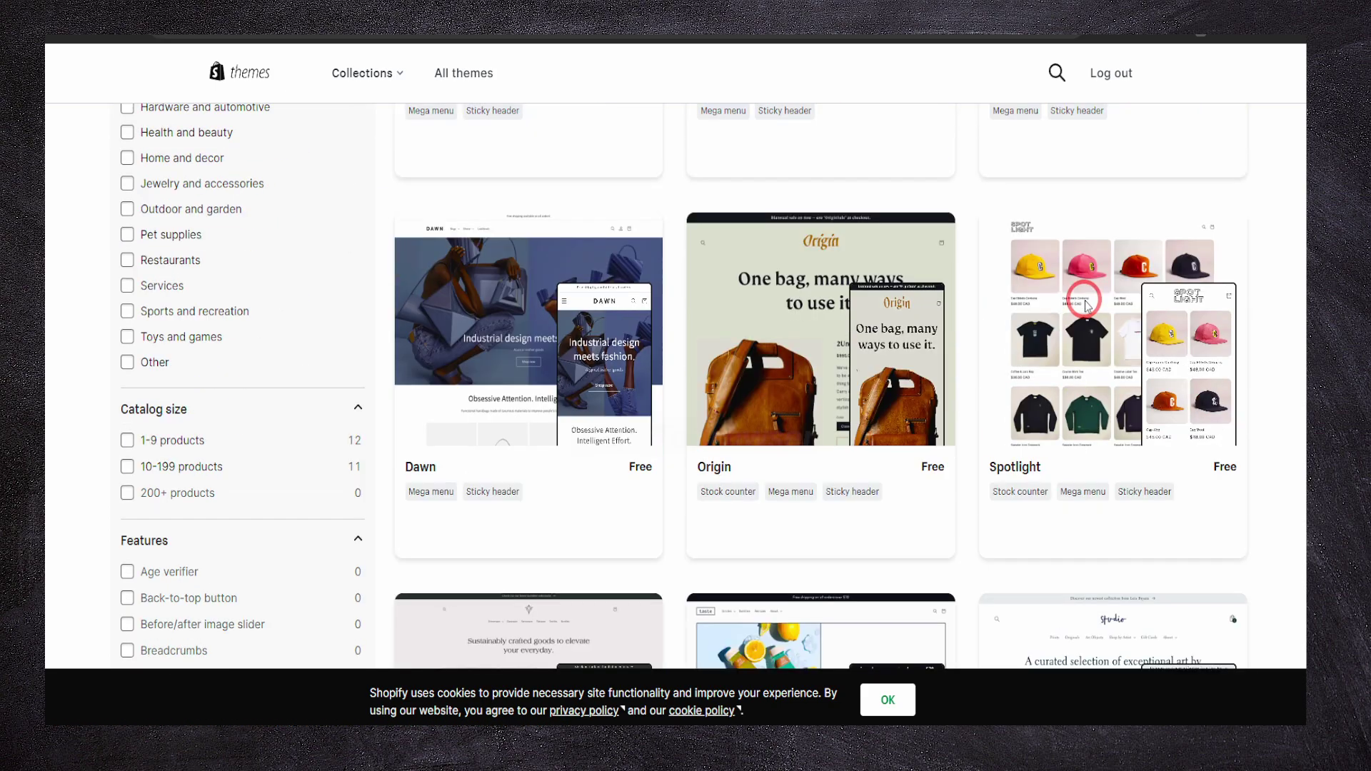
scroll(1084, 301, down, 2)
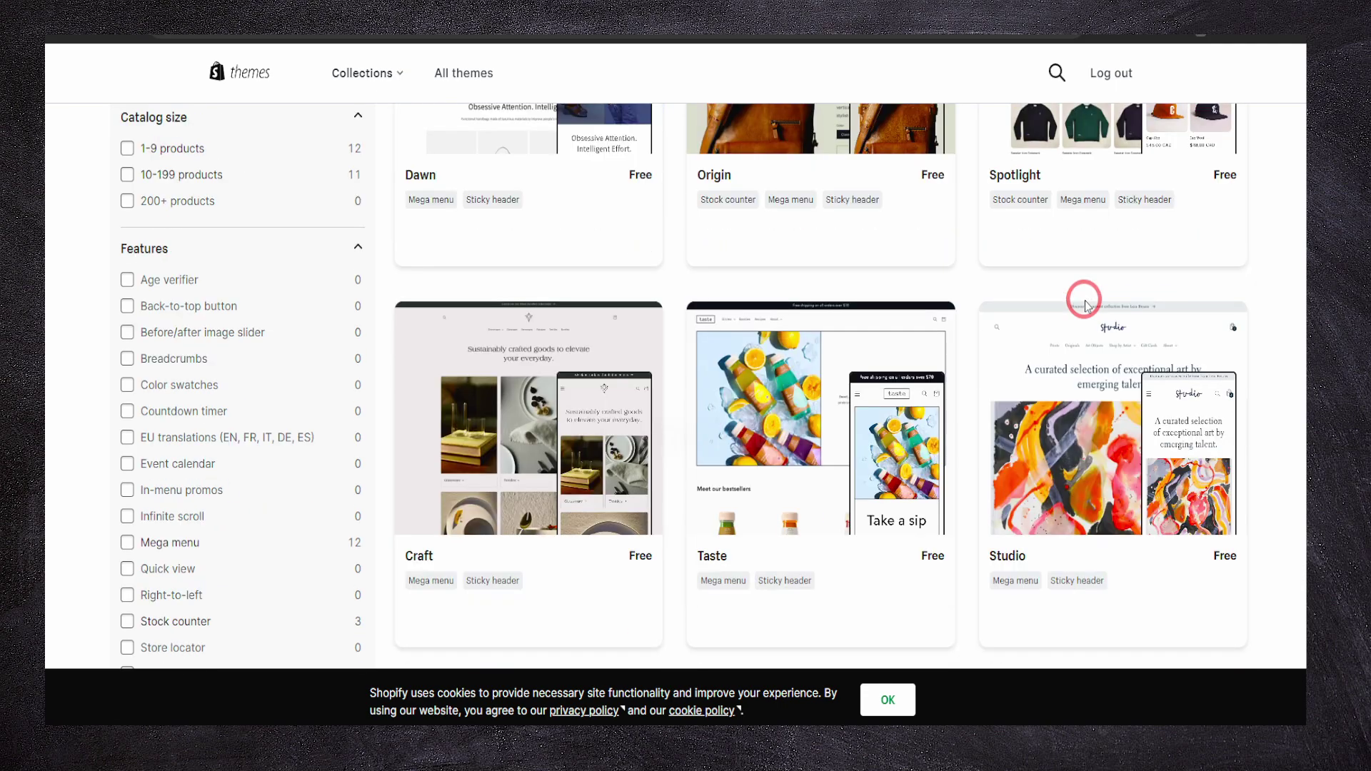
scroll(1084, 301, down, 2)
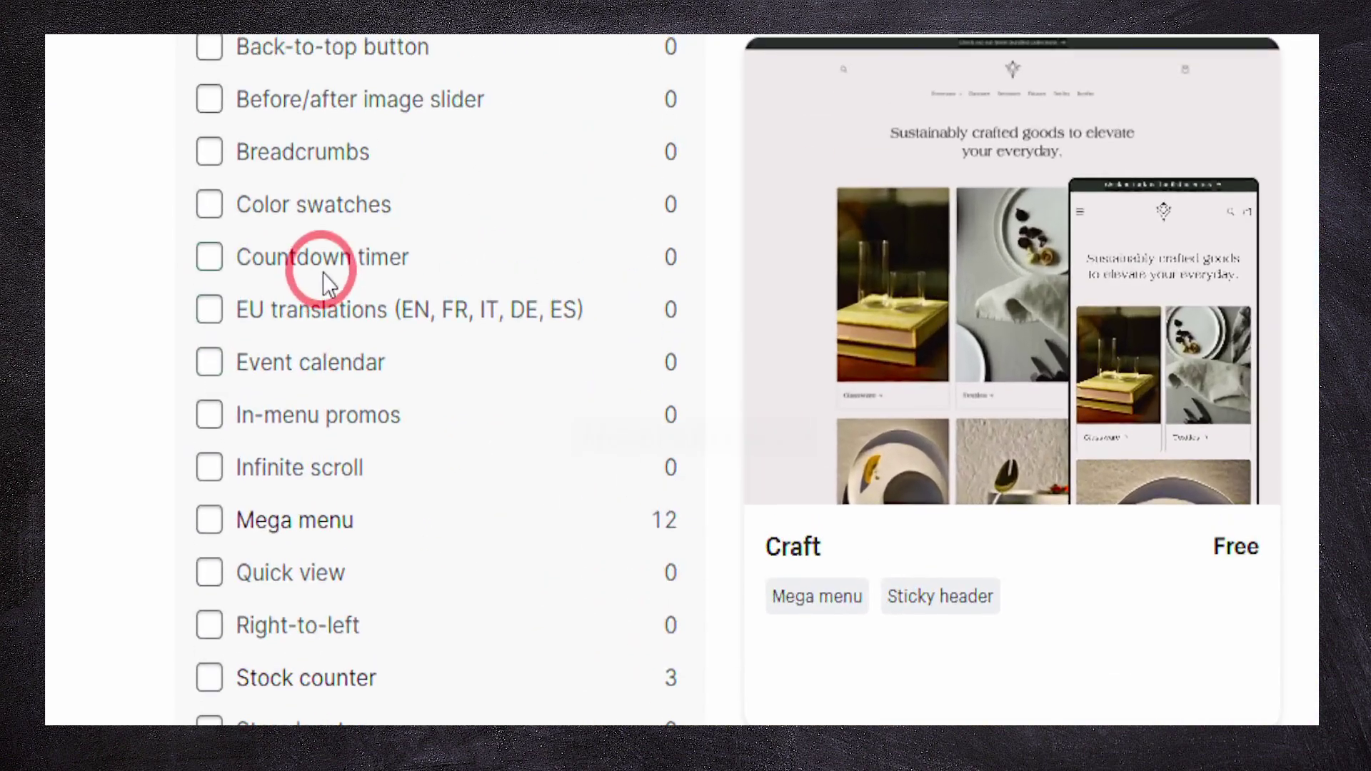
scroll(300, 262, up, 4)
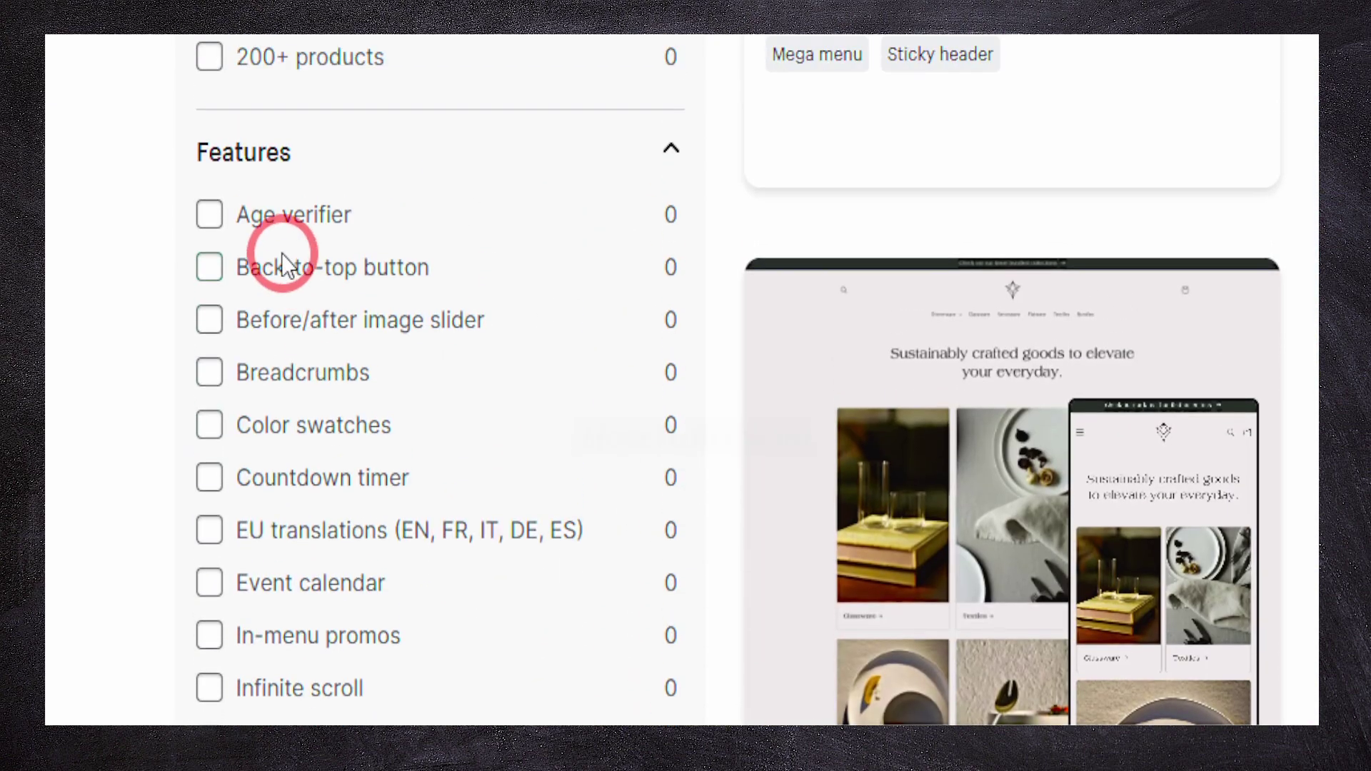
scroll(211, 280, down, 7)
scroll(401, 275, up, 15)
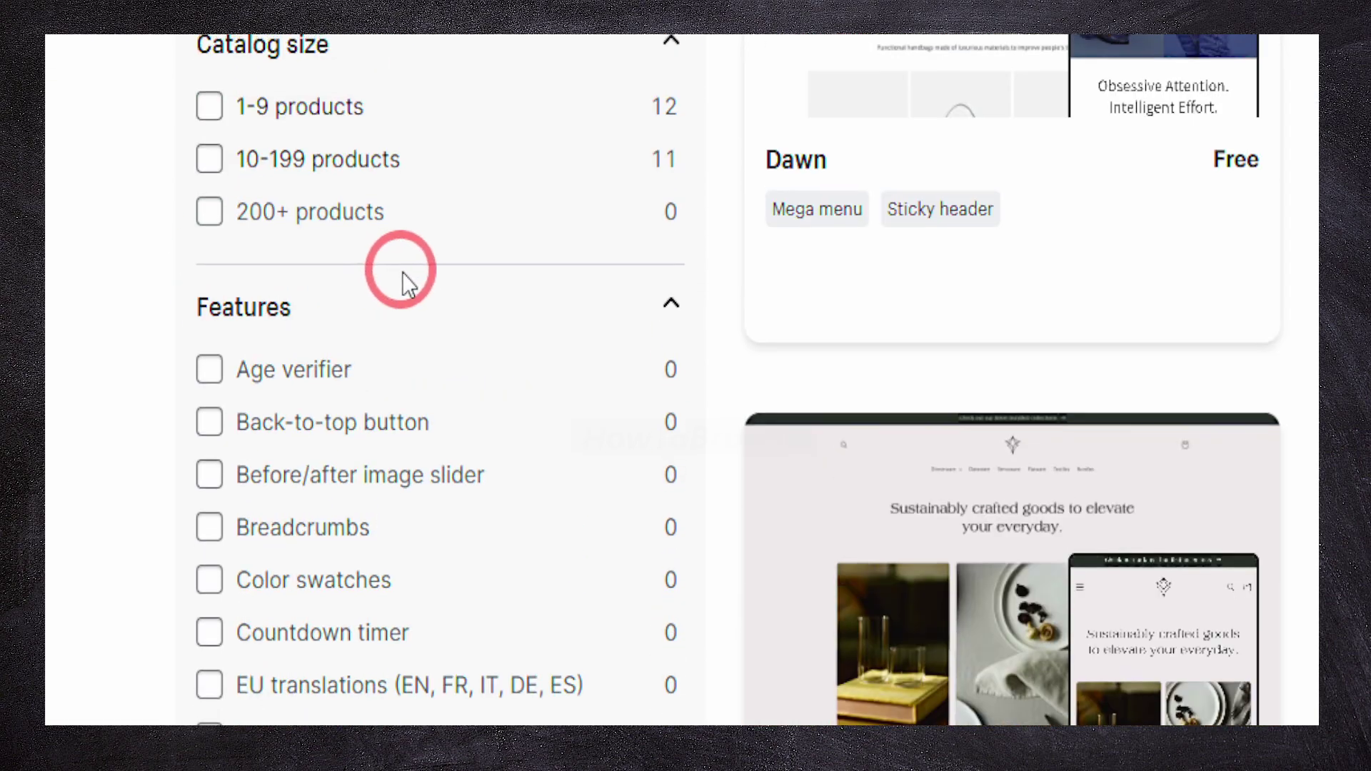
scroll(205, 298, up, 2)
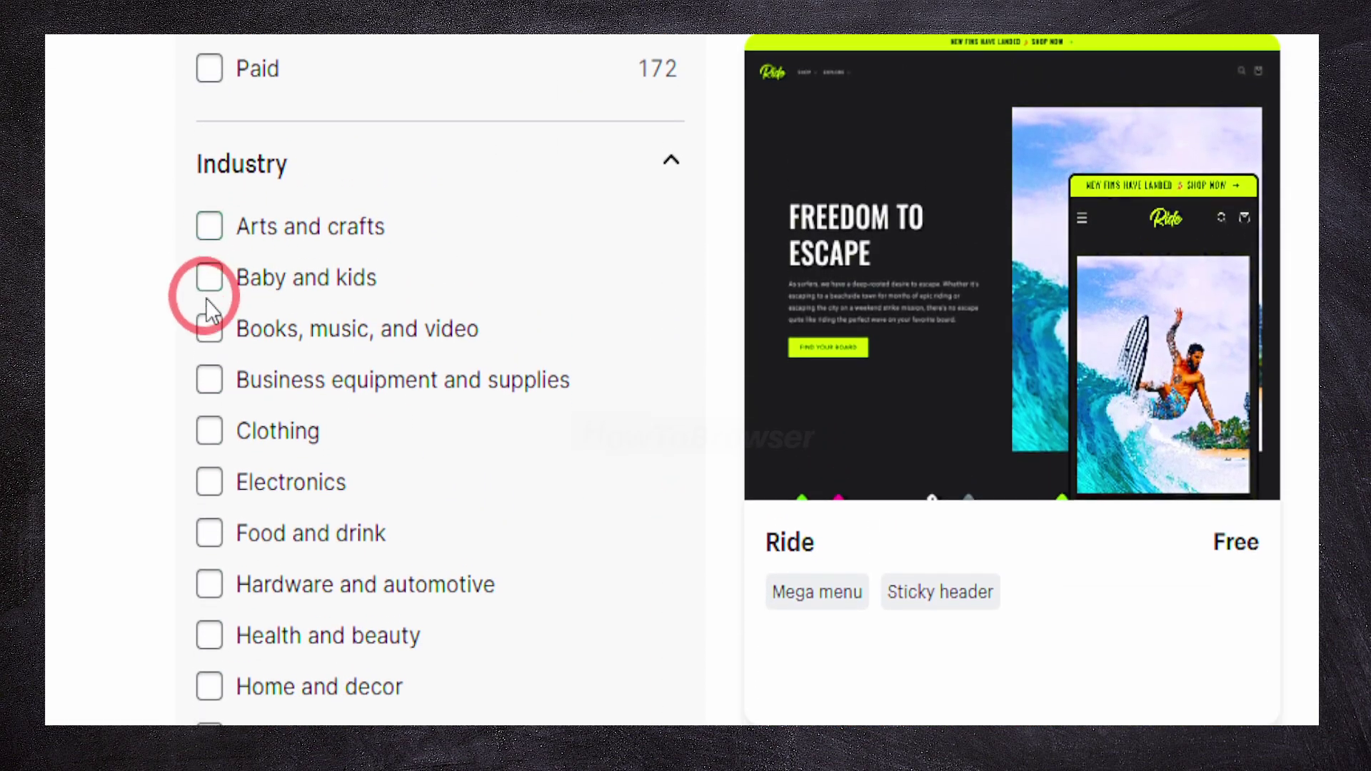
scroll(205, 290, down, 6)
scroll(223, 281, up, 8)
scroll(344, 275, down, 5)
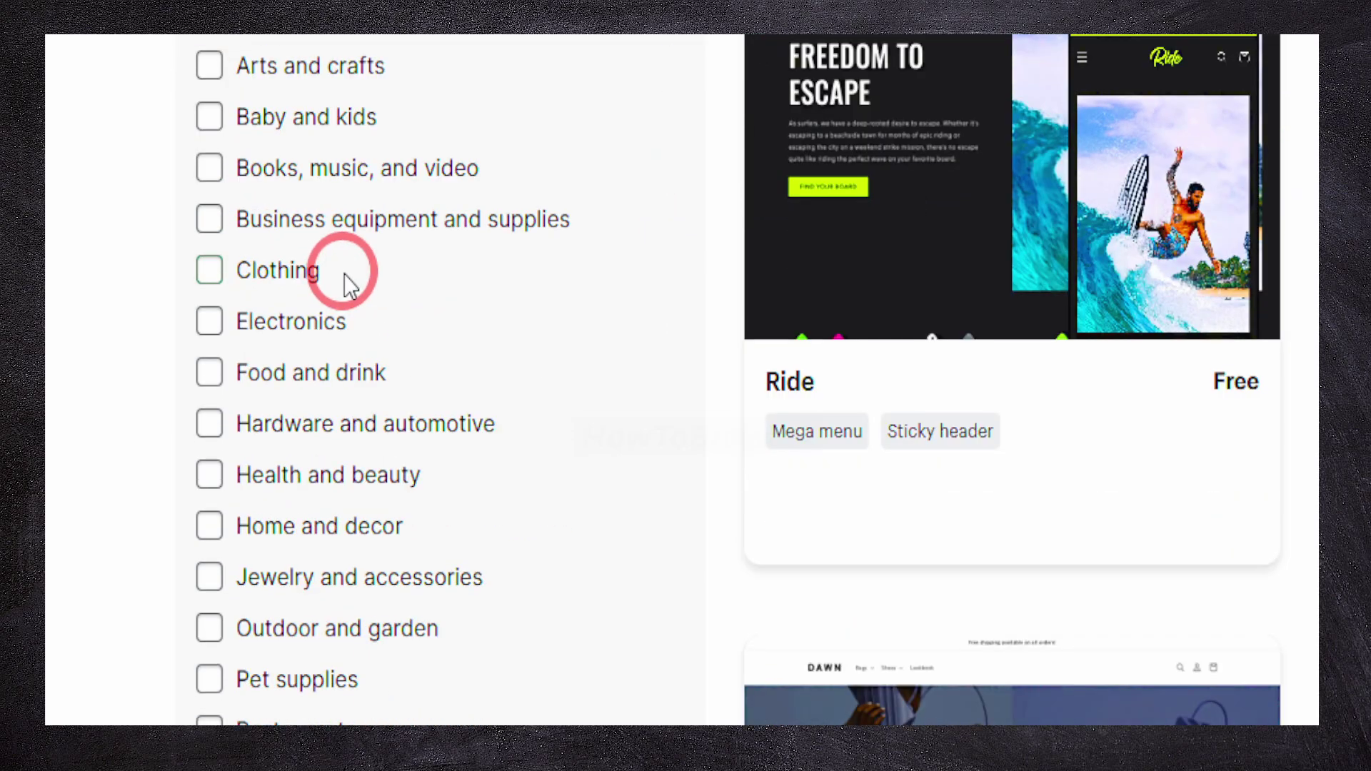
scroll(344, 276, down, 9)
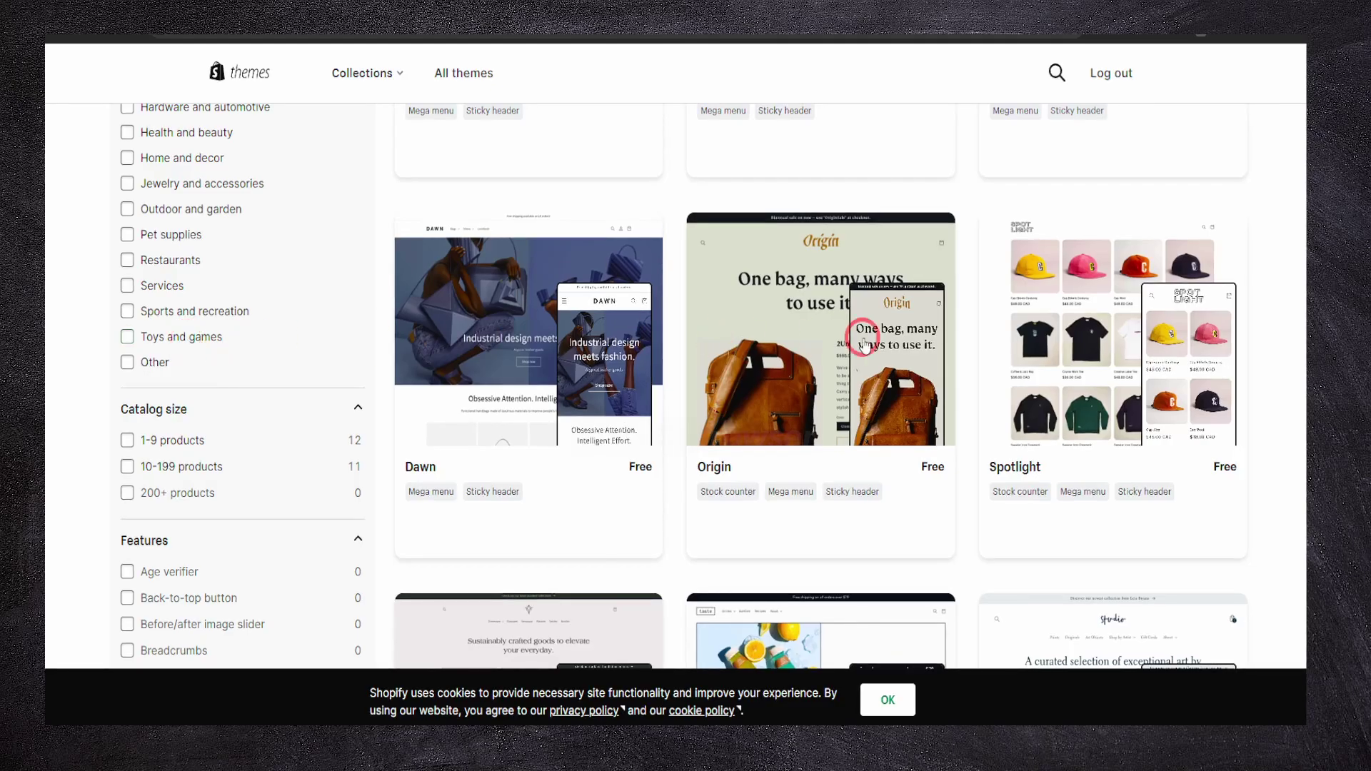
scroll(952, 346, down, 2)
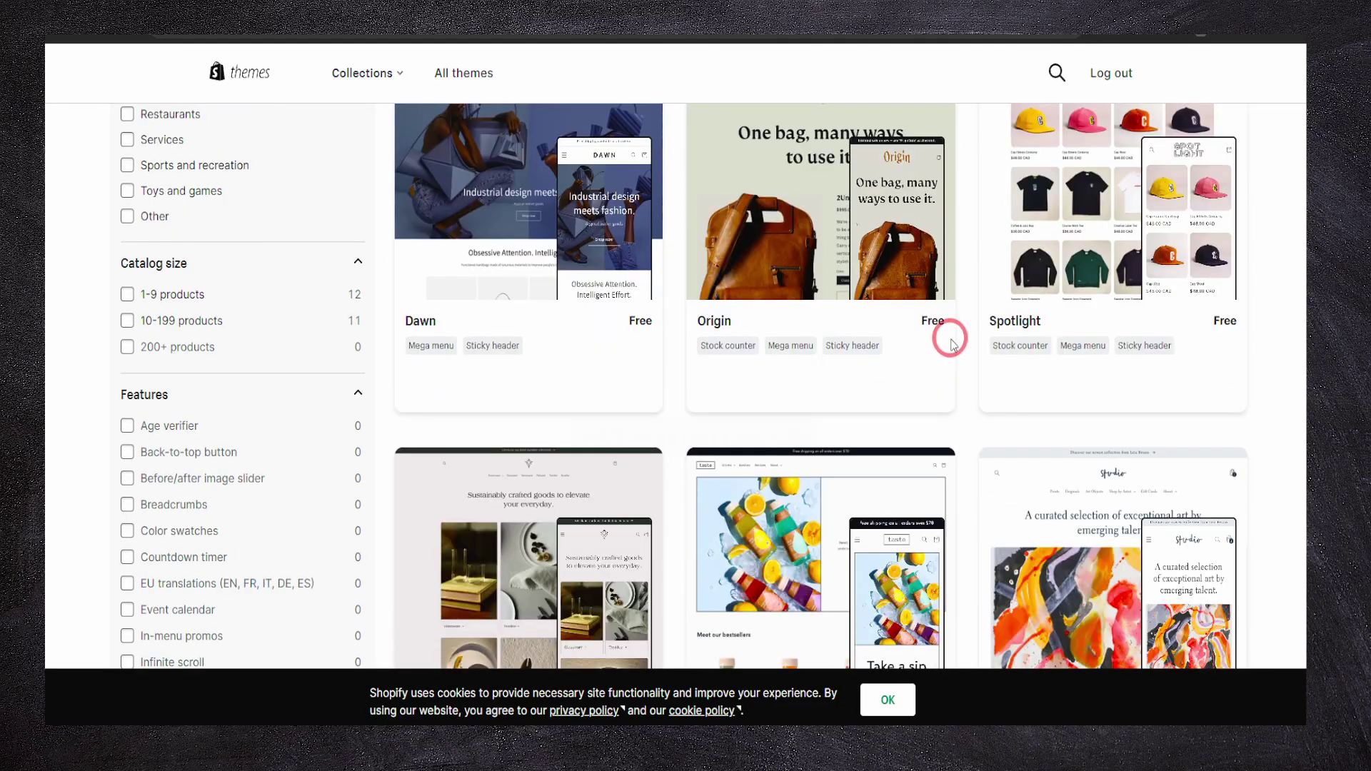
scroll(952, 346, down, 7)
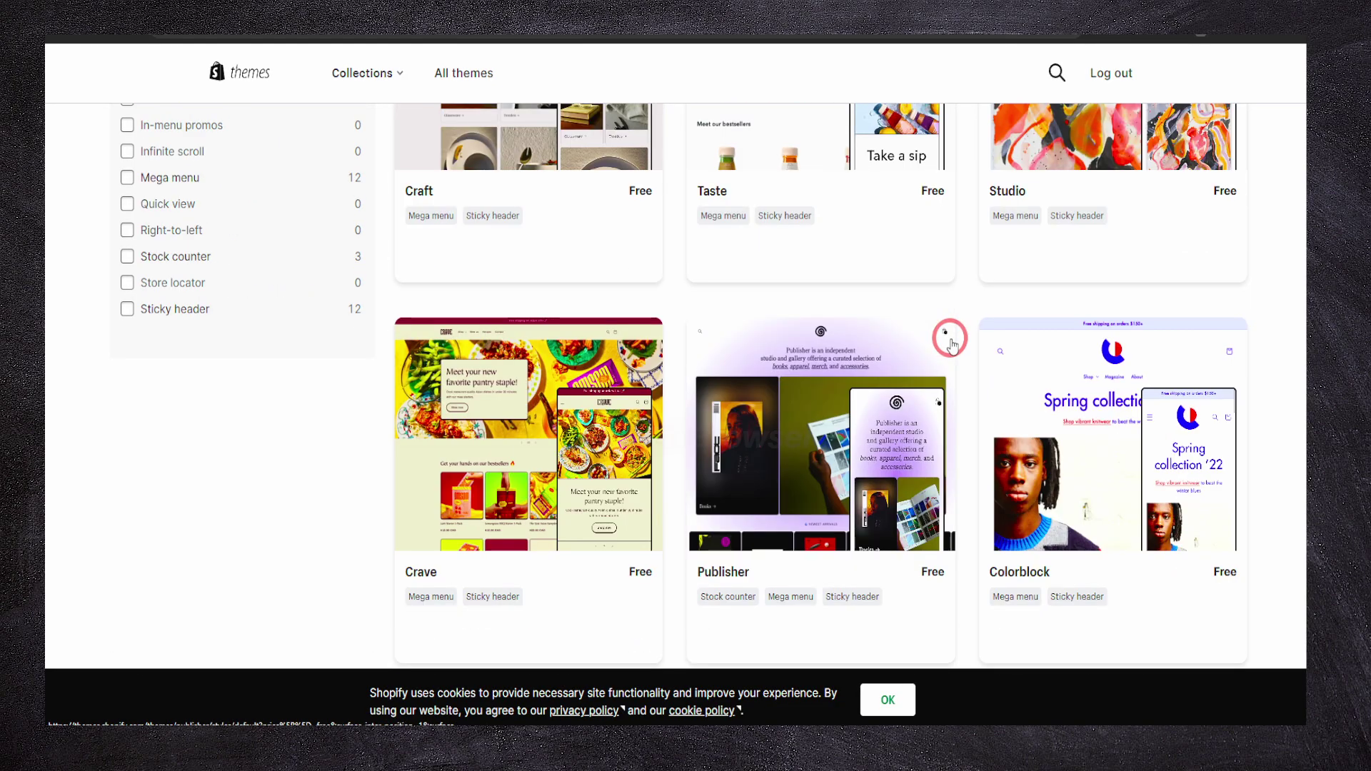
scroll(952, 345, down, 2)
scroll(952, 345, up, 8)
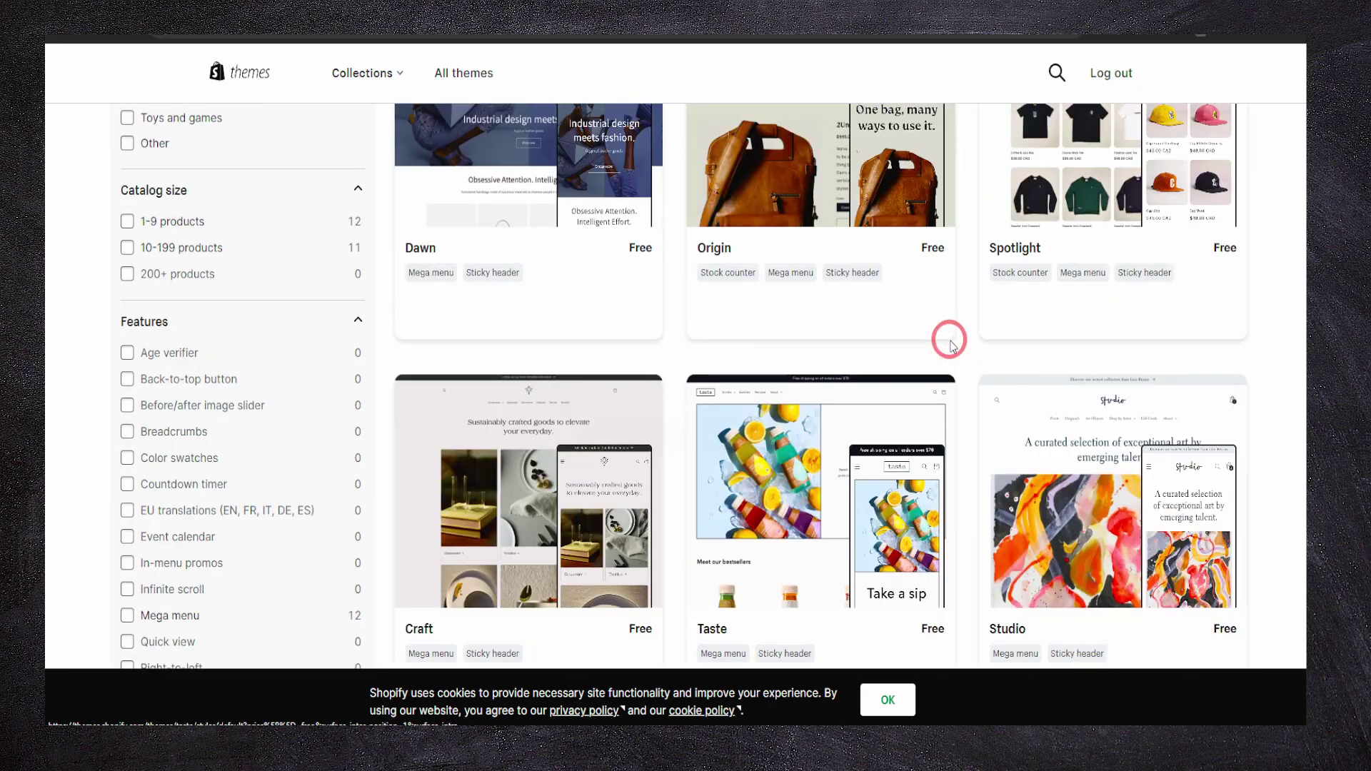
Add the free Craft theme to the store's theme library and publish it as the current theme
click(557, 443)
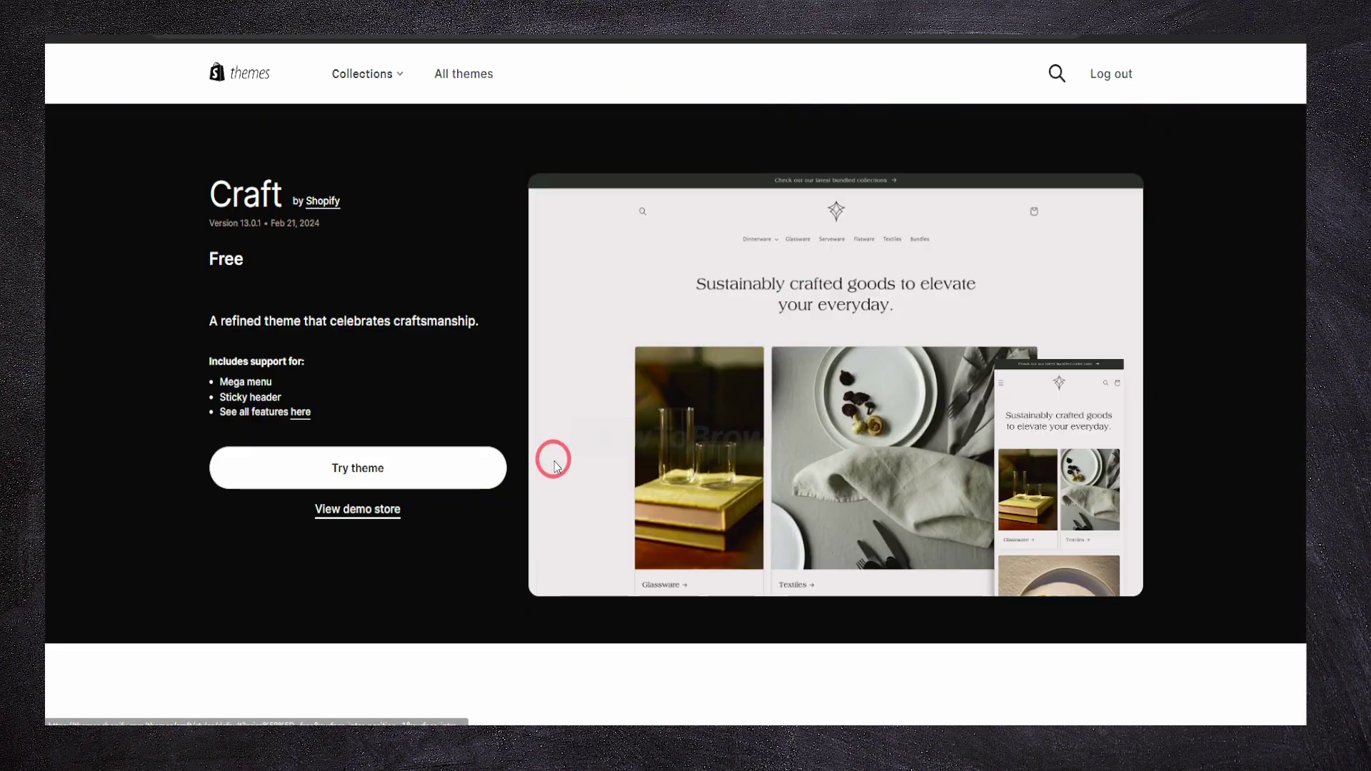
click(407, 454)
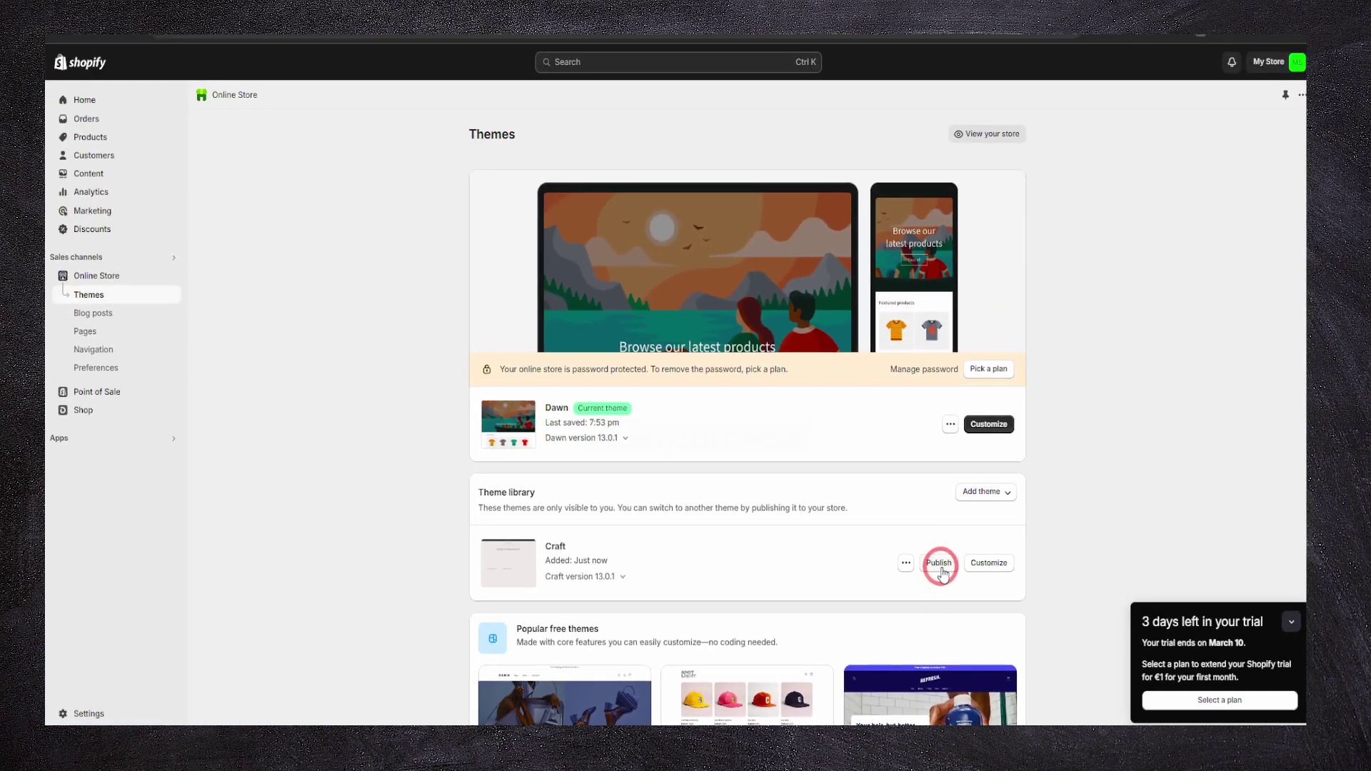
click(940, 565)
click(828, 501)
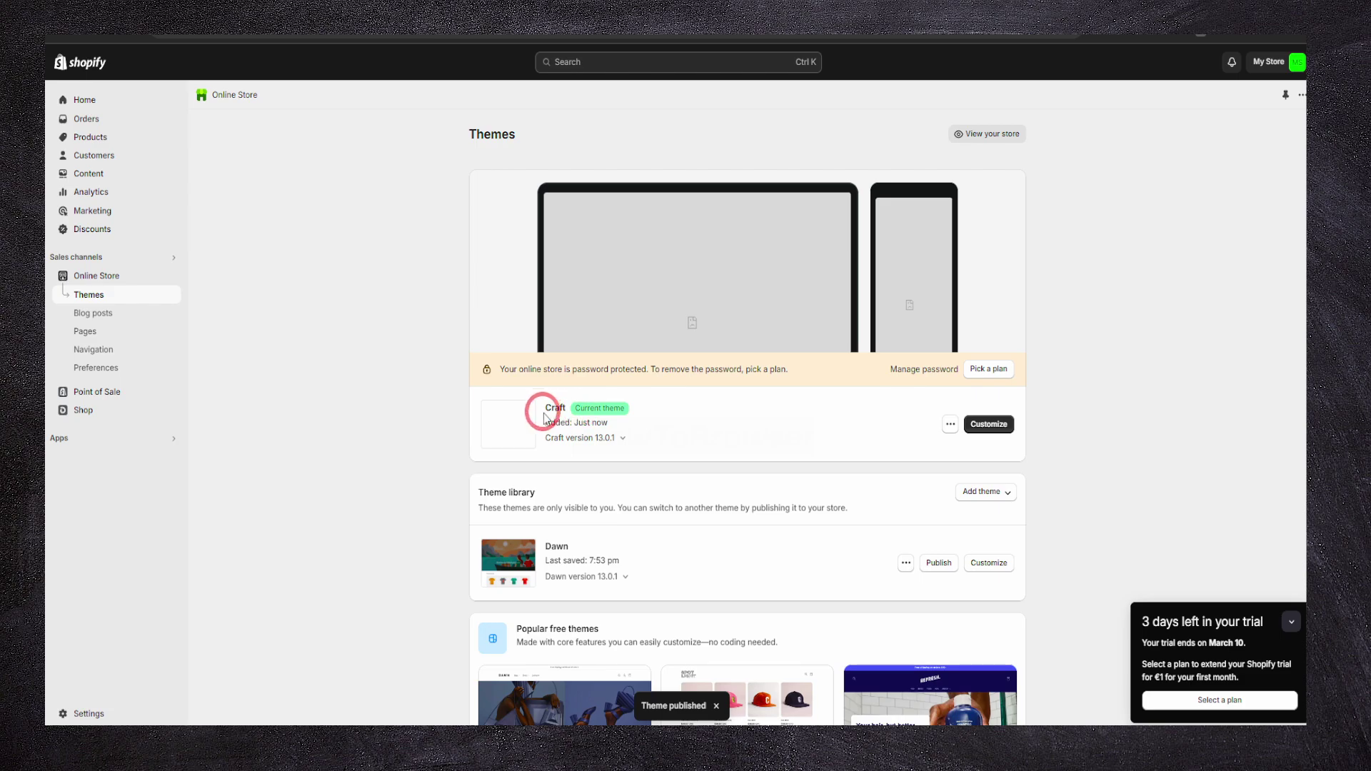
Open the Craft theme for customization and select the "Welcome to our store" announcement in the announcement bar
click(985, 423)
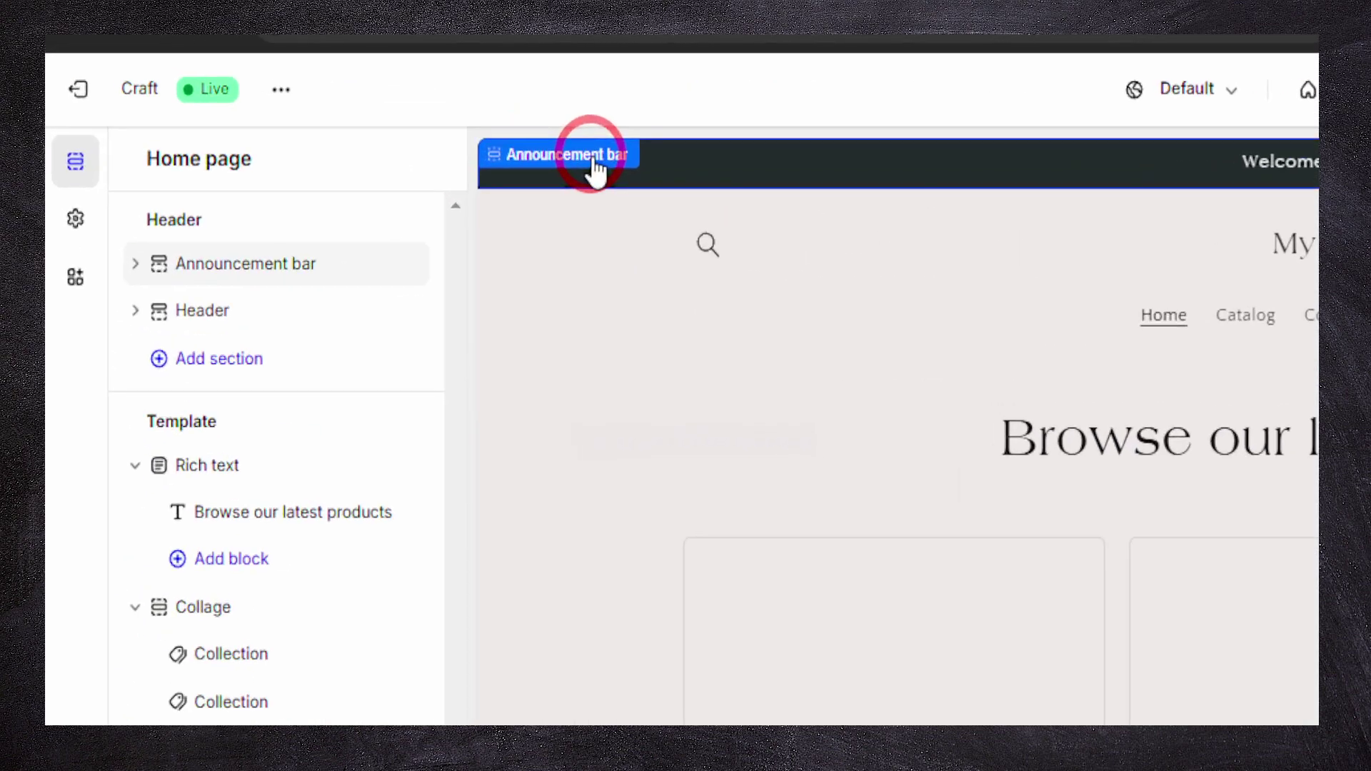
click(595, 172)
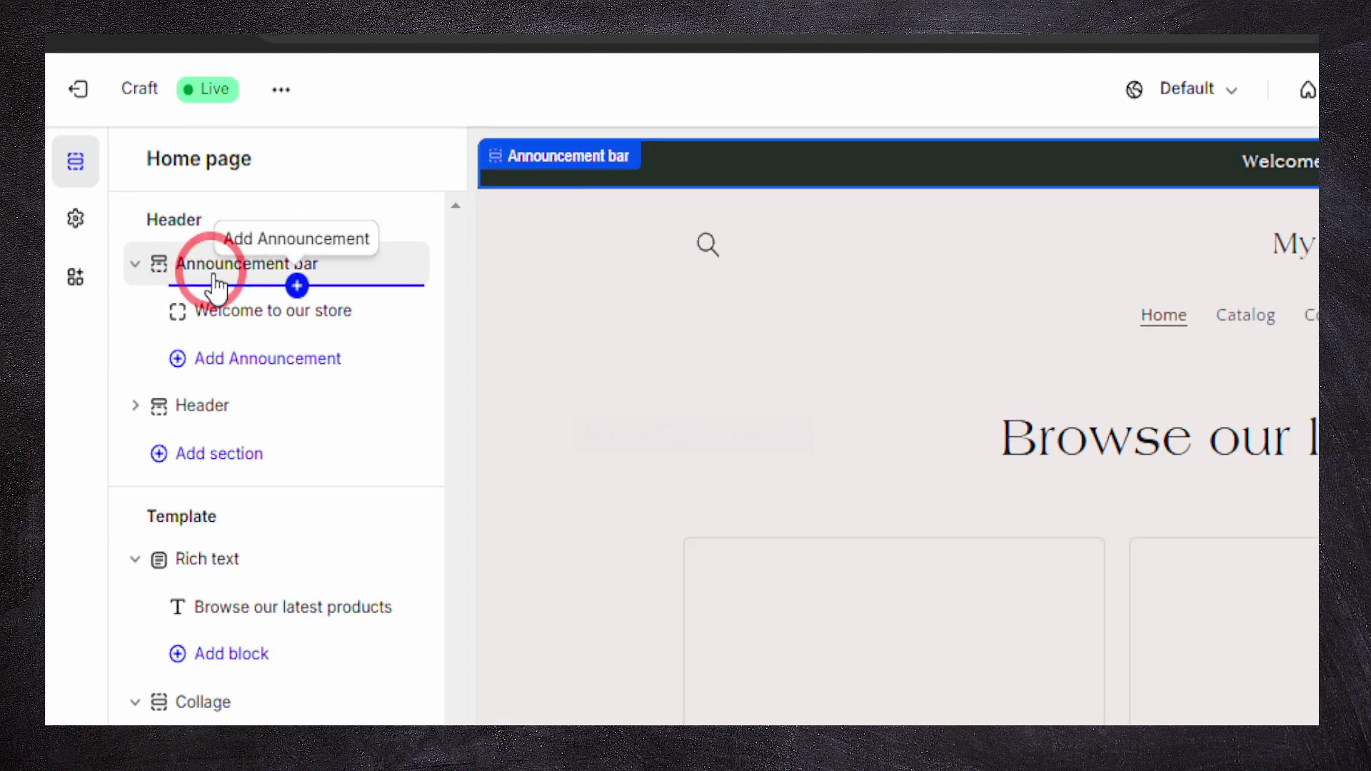
click(214, 284)
click(211, 313)
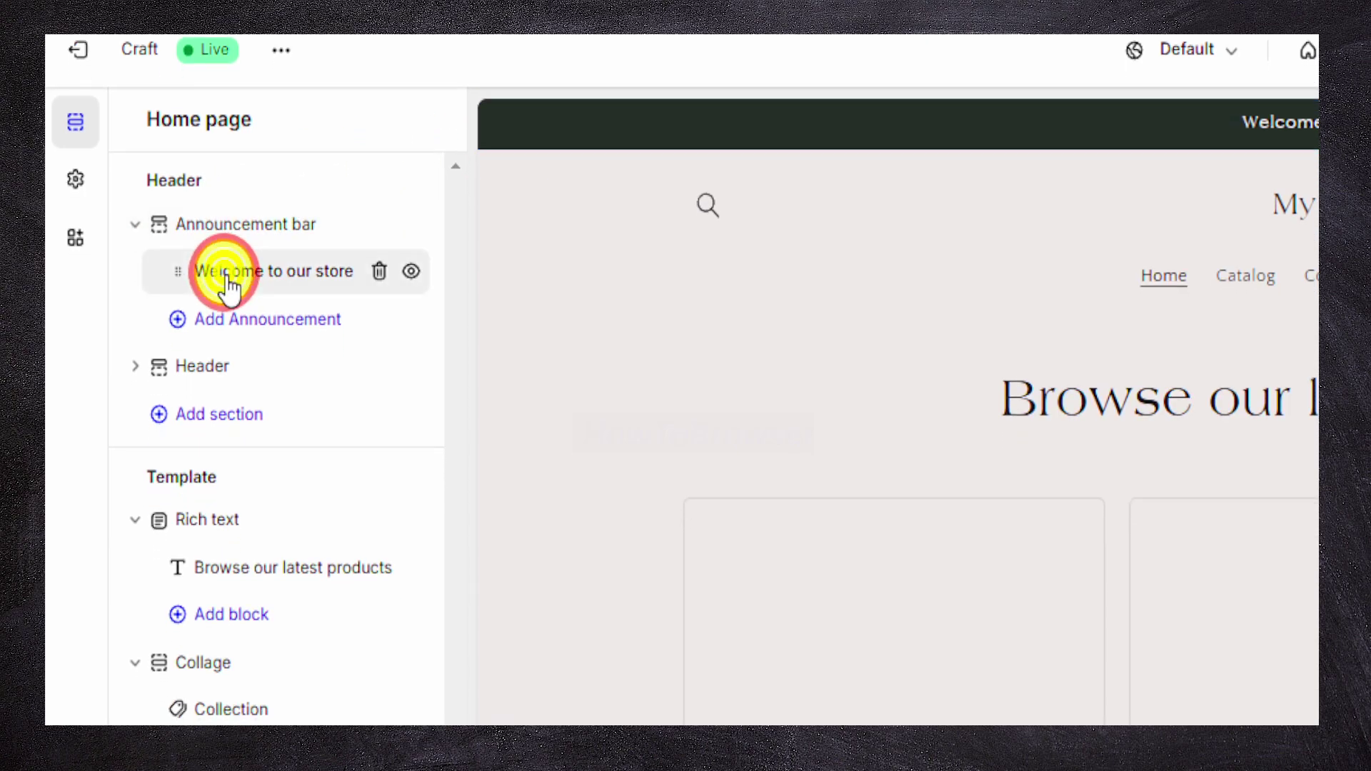
click(997, 242)
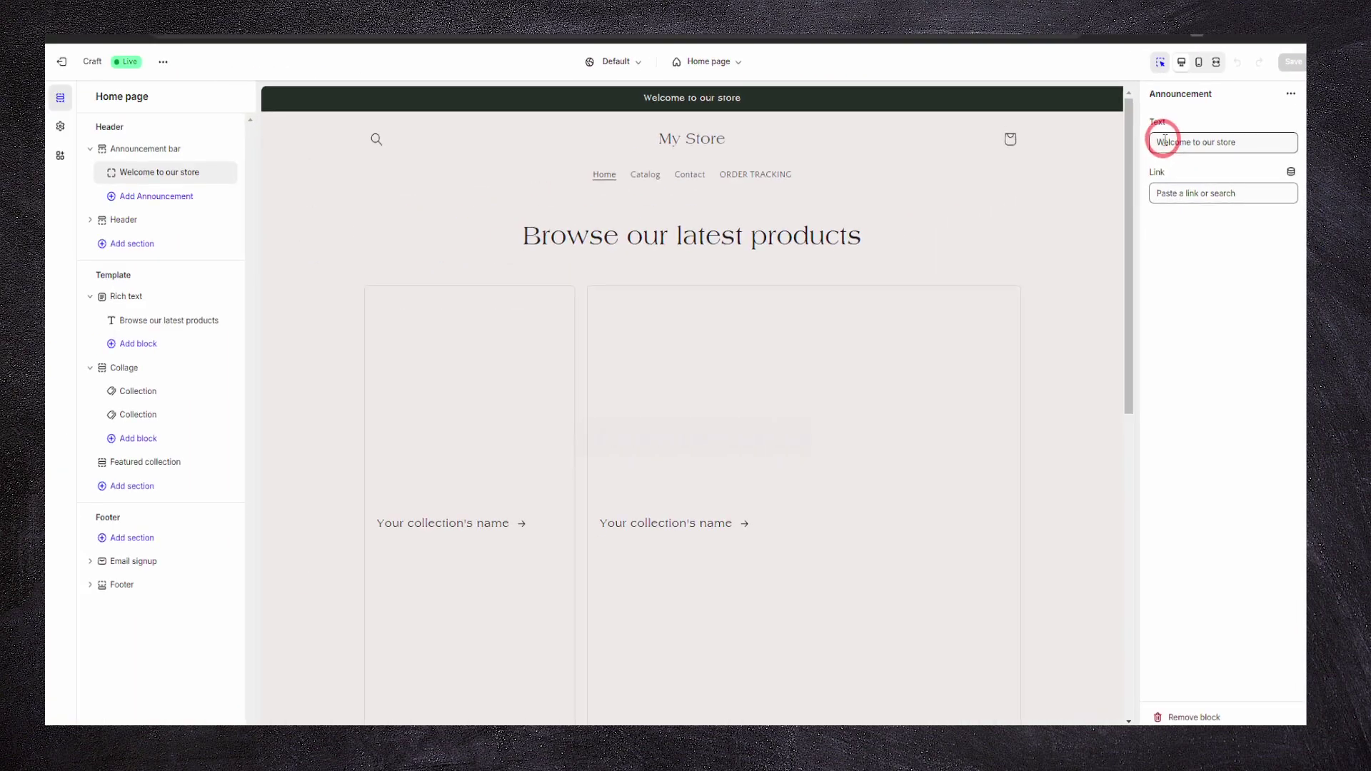
Link the "Welcome to our store" announcement to All collections and save the theme
double_click(1171, 142)
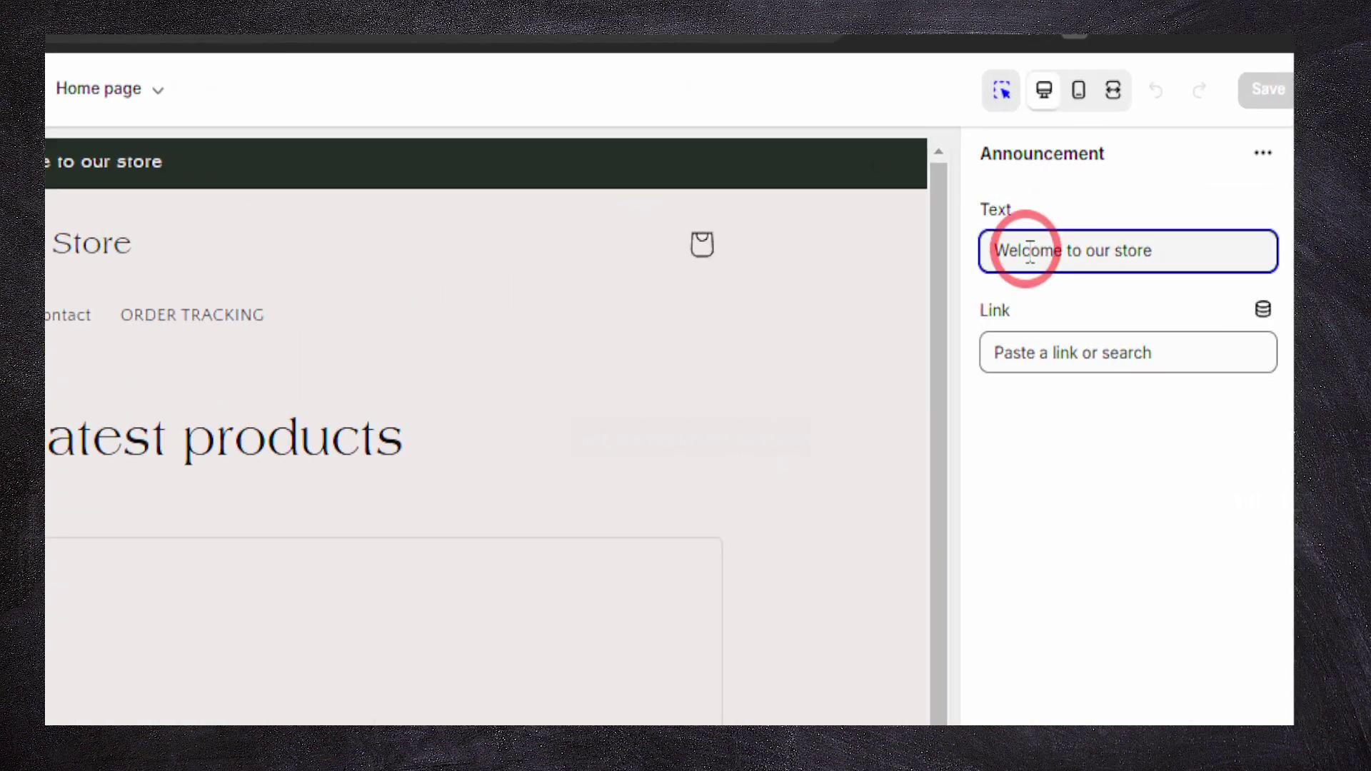
click(1021, 337)
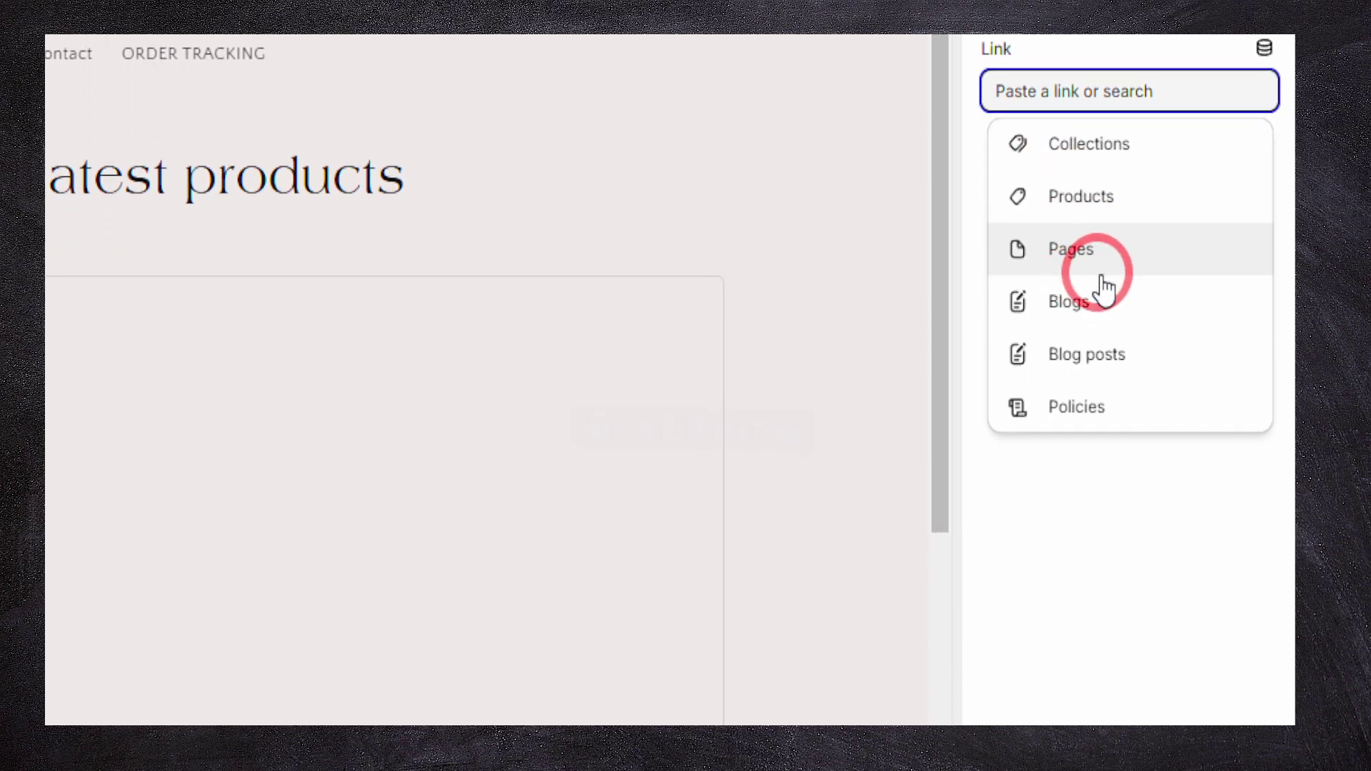
click(1138, 262)
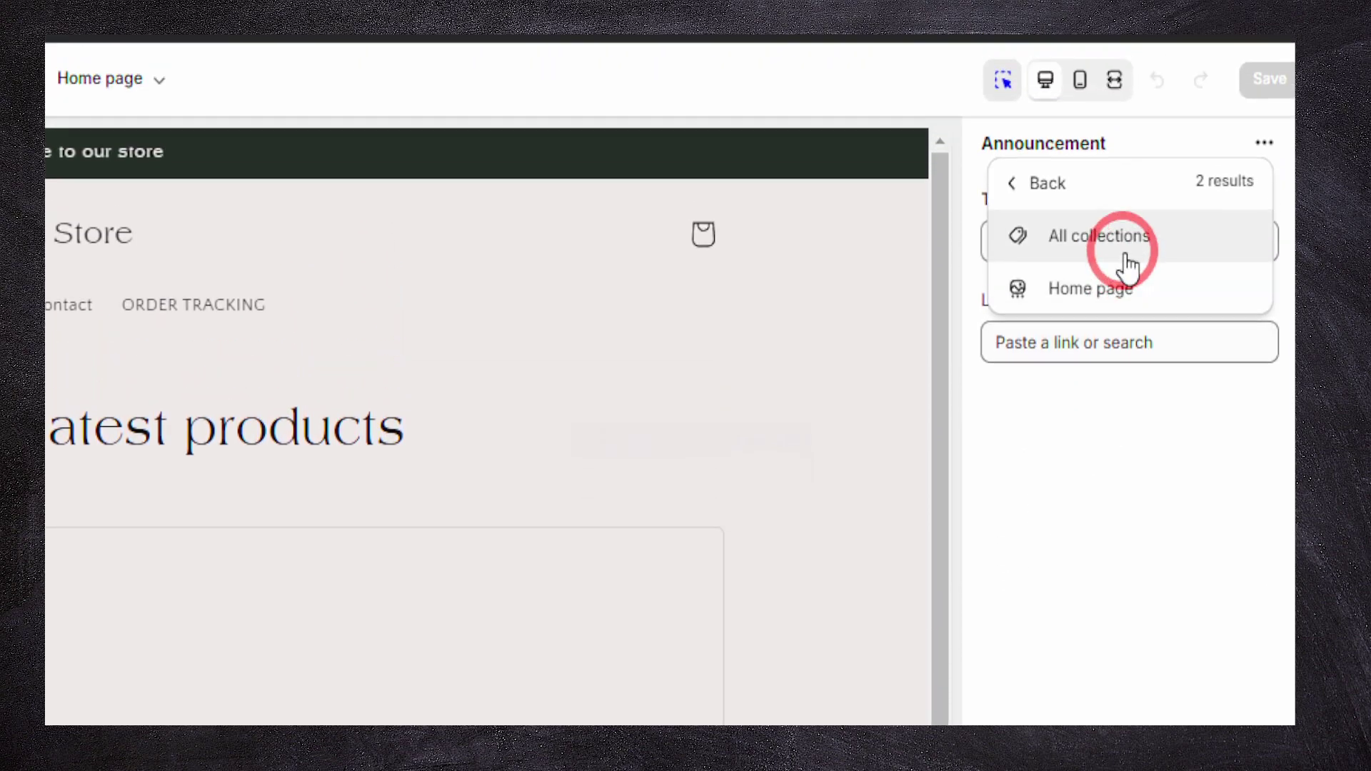
click(1130, 265)
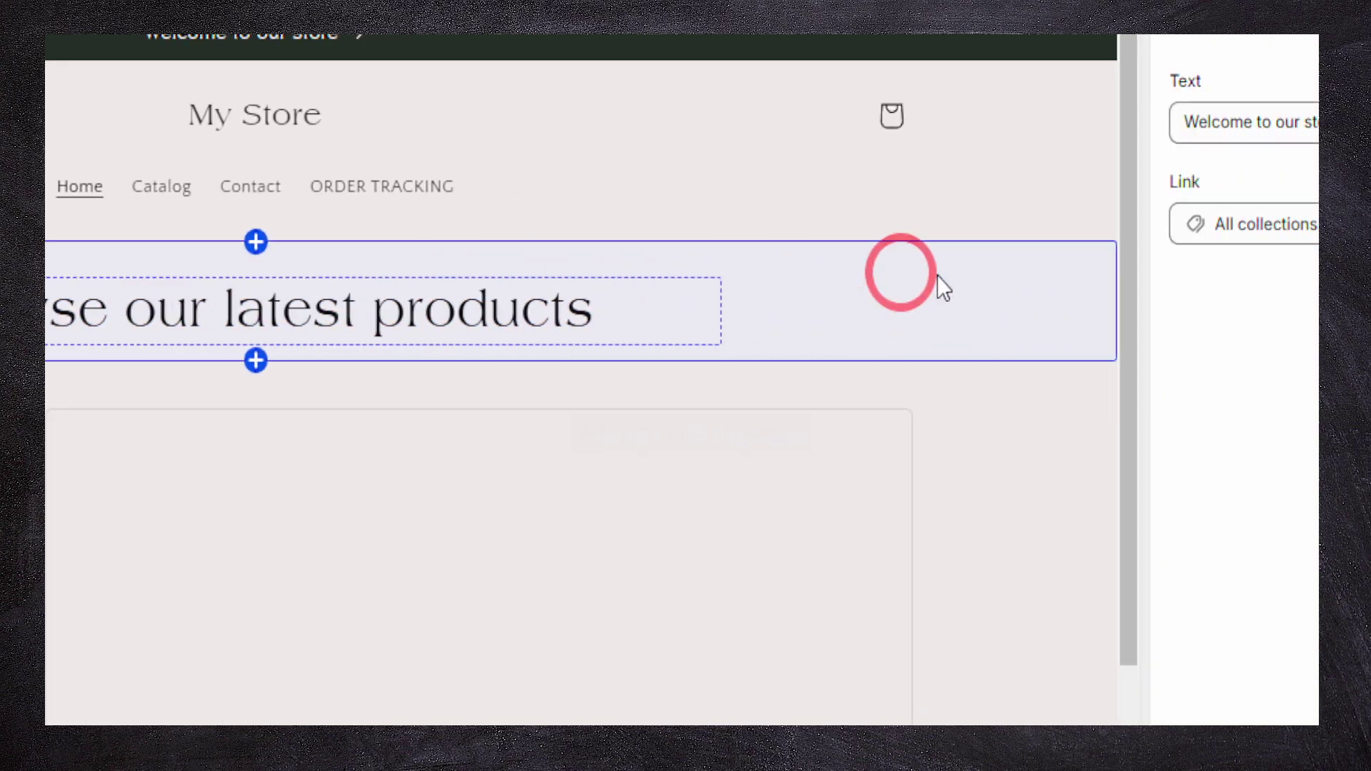
click(1261, 87)
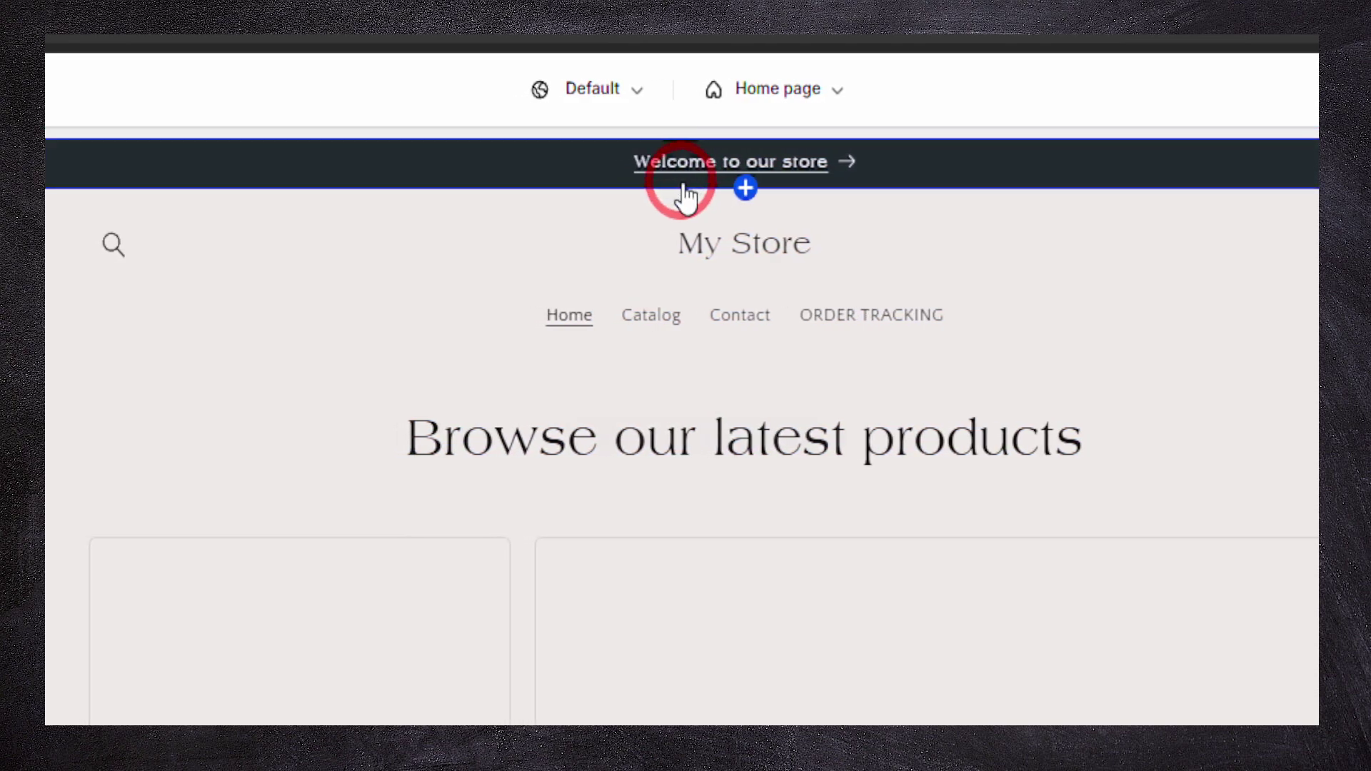
Inspect the announcement bar and header sections in the home page preview and check the Default selector's options
click(716, 173)
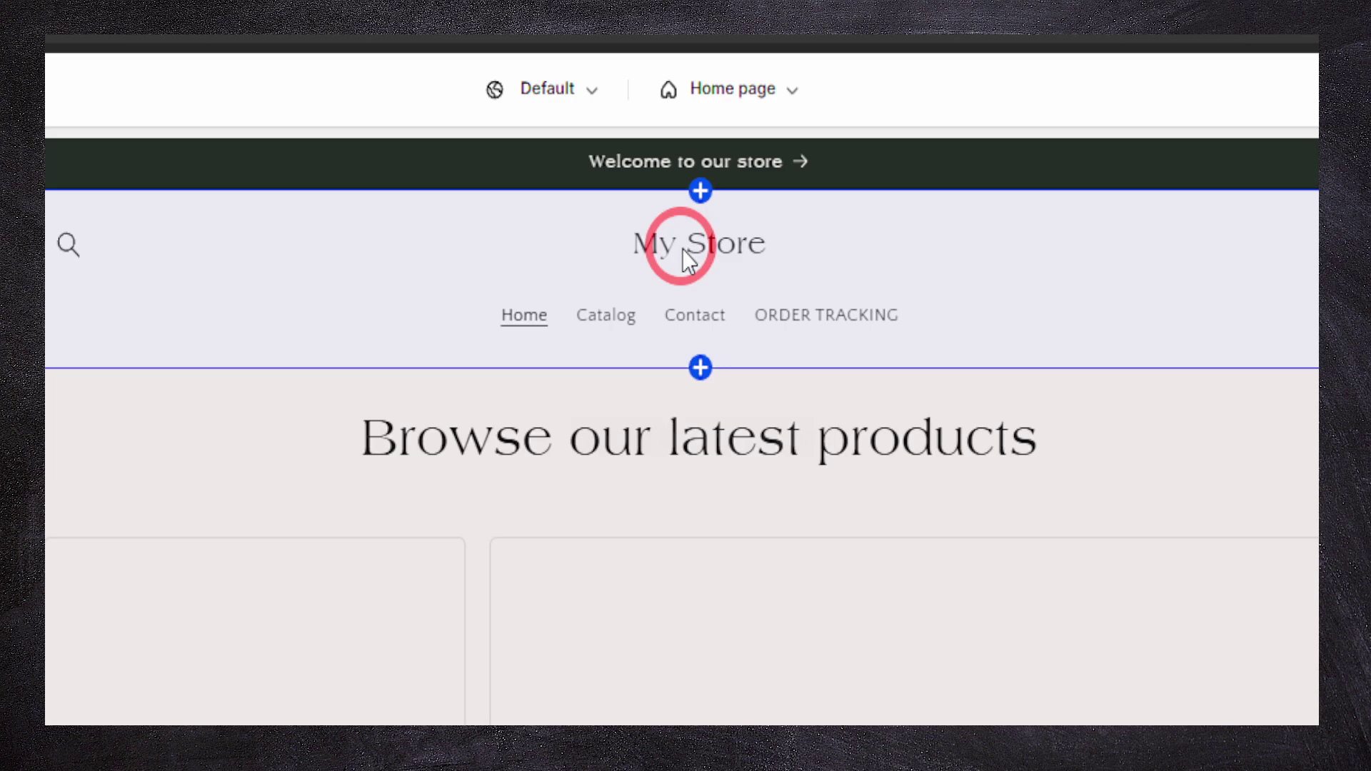
click(683, 249)
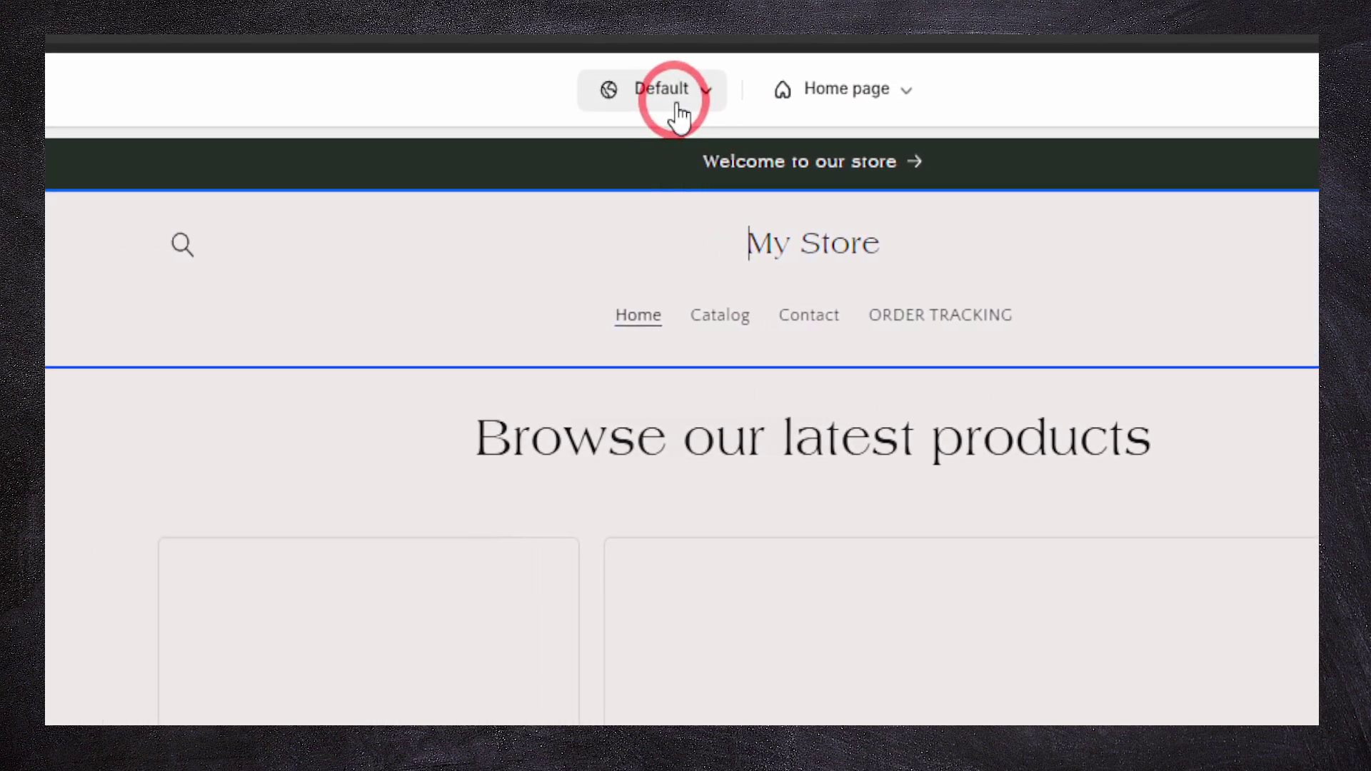
click(557, 56)
key(Escape)
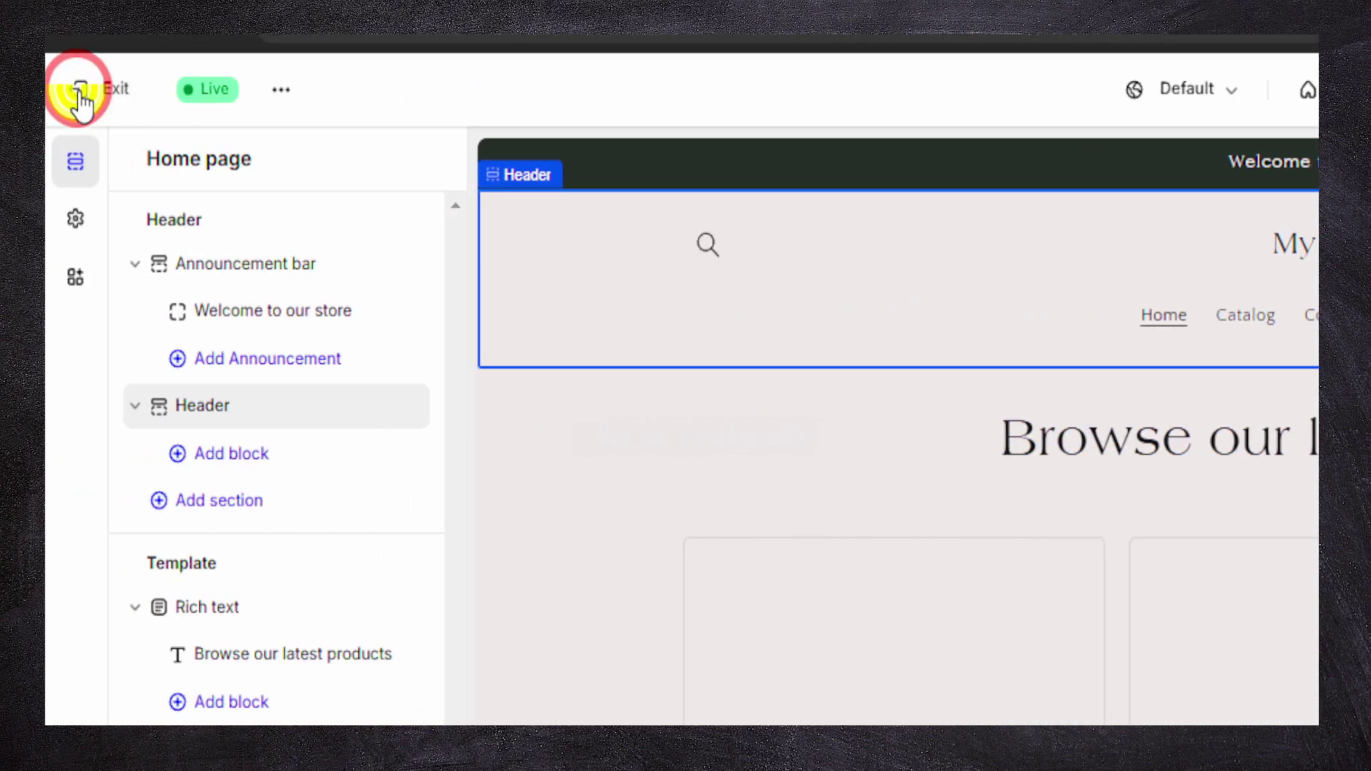
Leave the theme editor, open the store's Main menu in Navigation and remove the ORDER TRACKING menu item
click(80, 91)
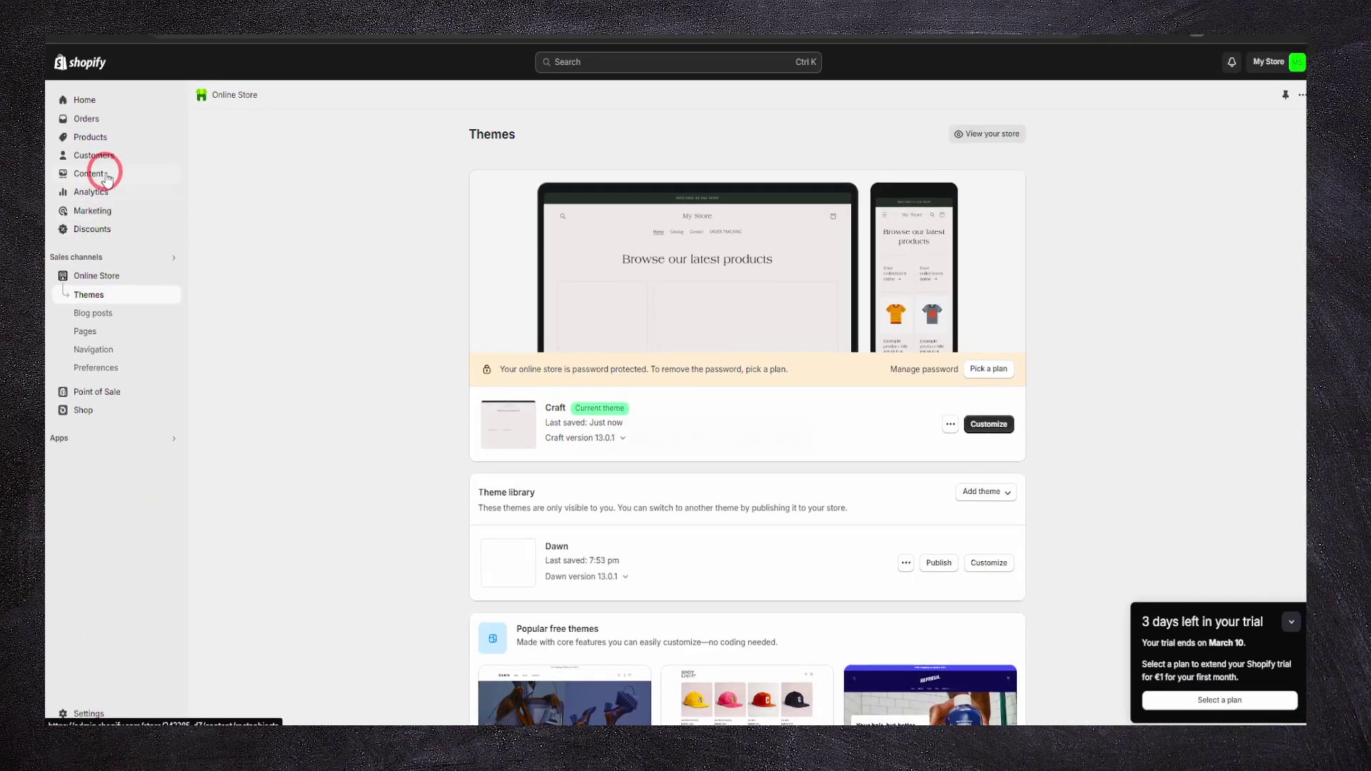
click(105, 348)
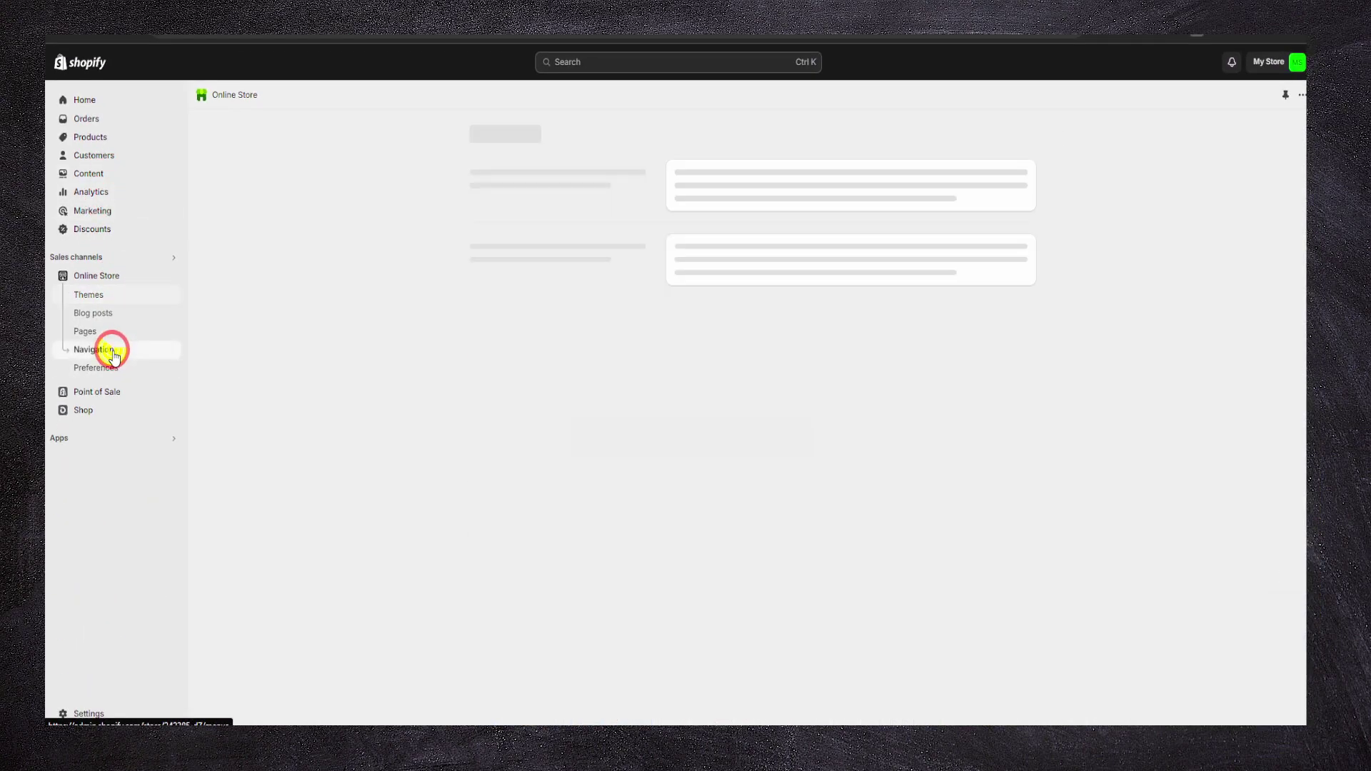
click(685, 349)
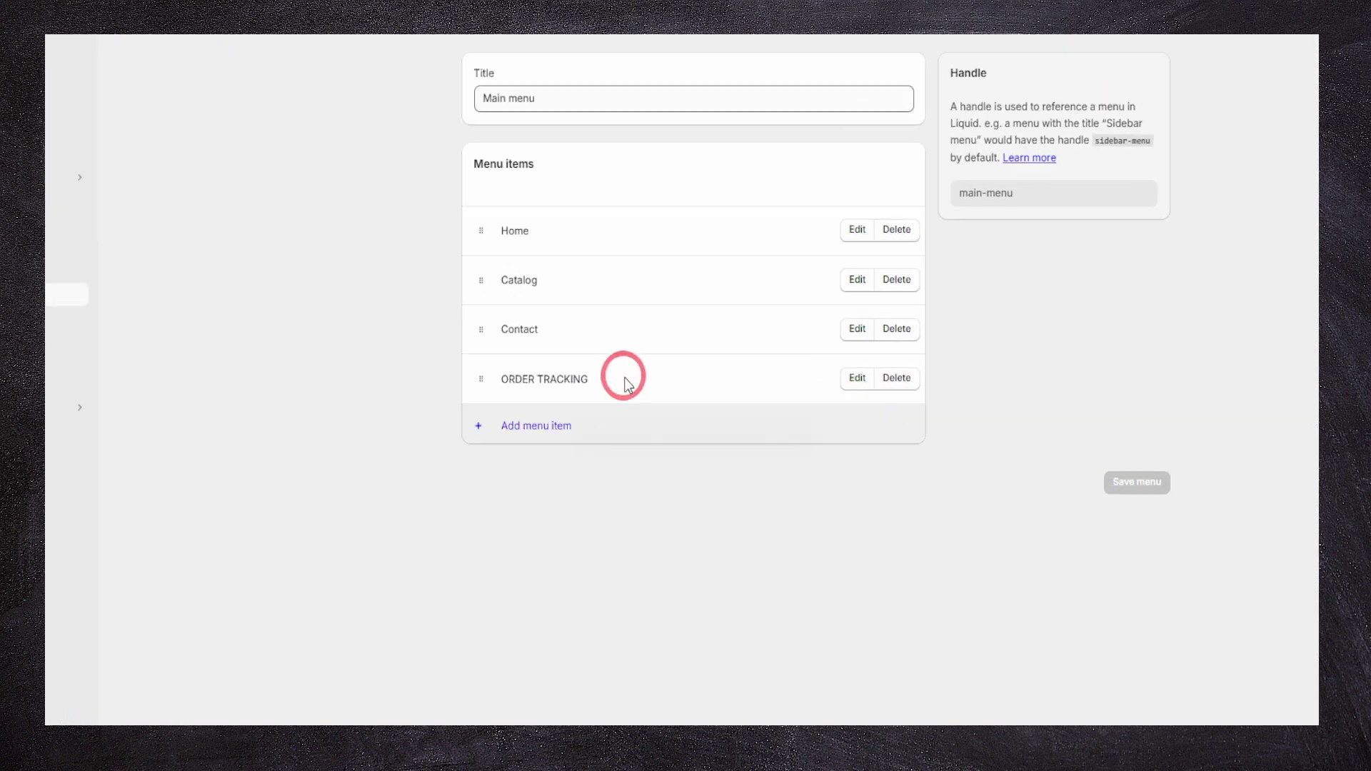
click(687, 284)
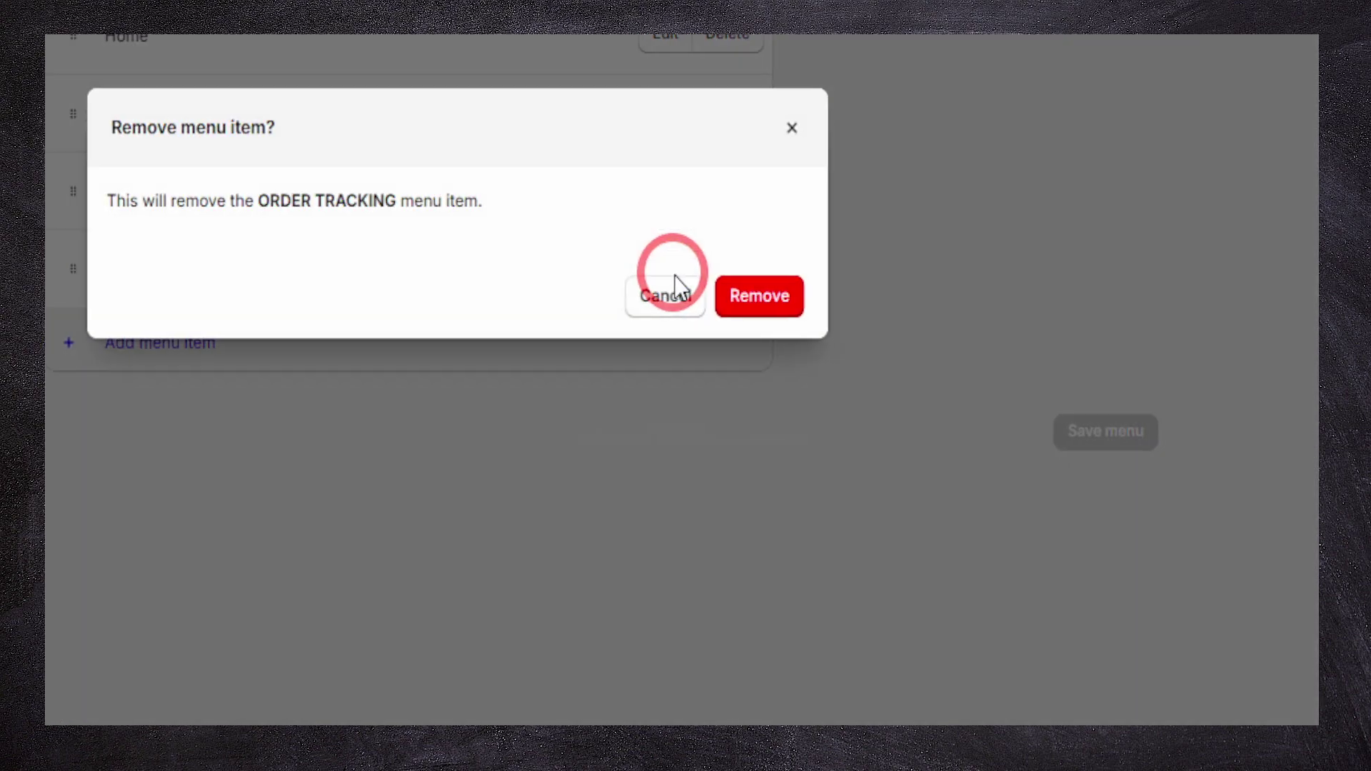
click(700, 281)
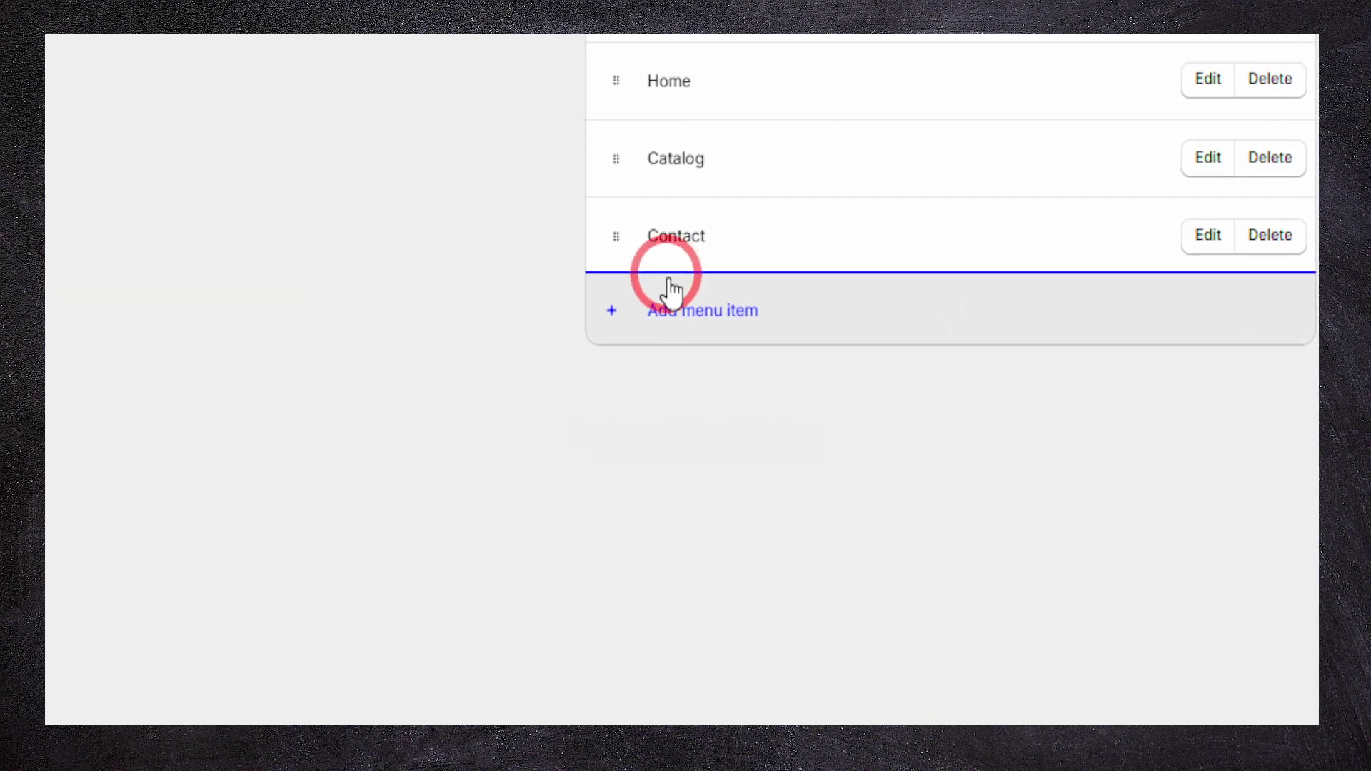
Add a menu item to the Main menu that links to the News blog
click(678, 308)
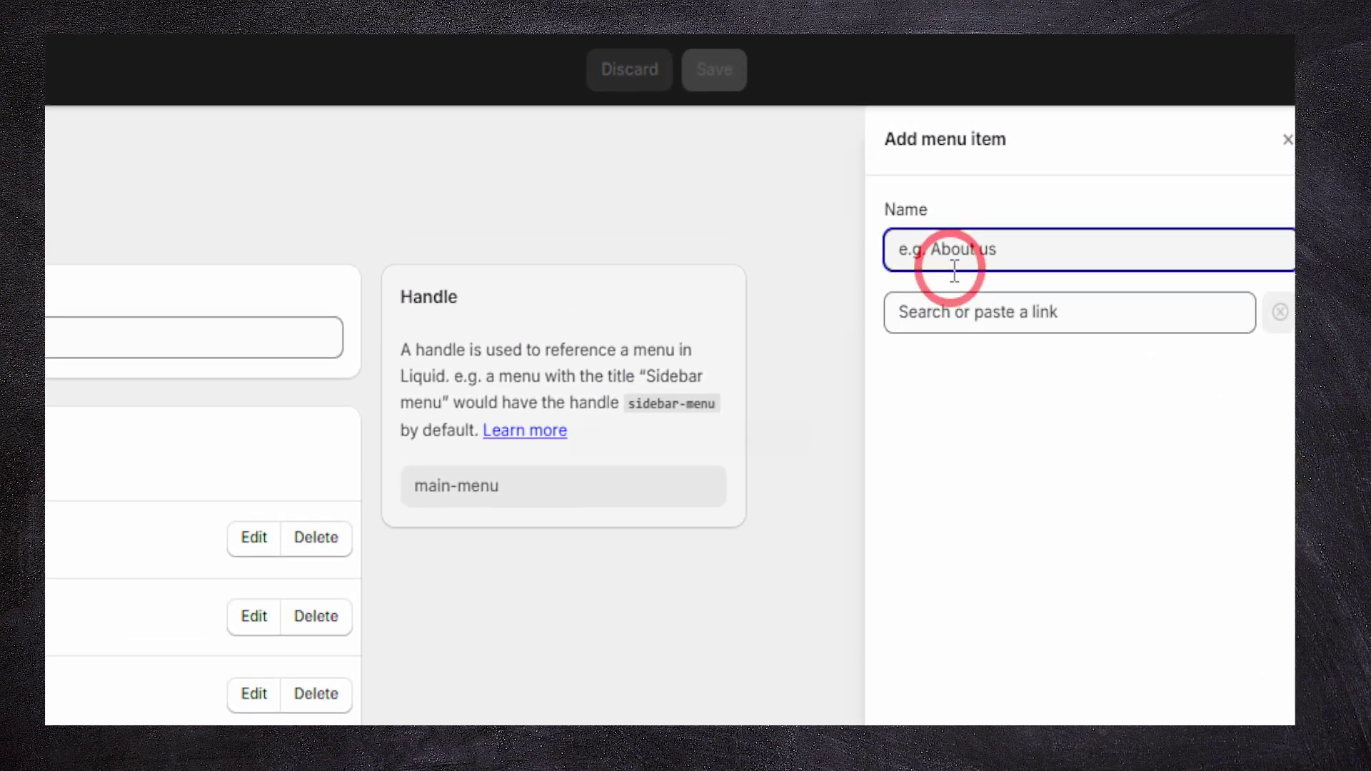
click(963, 274)
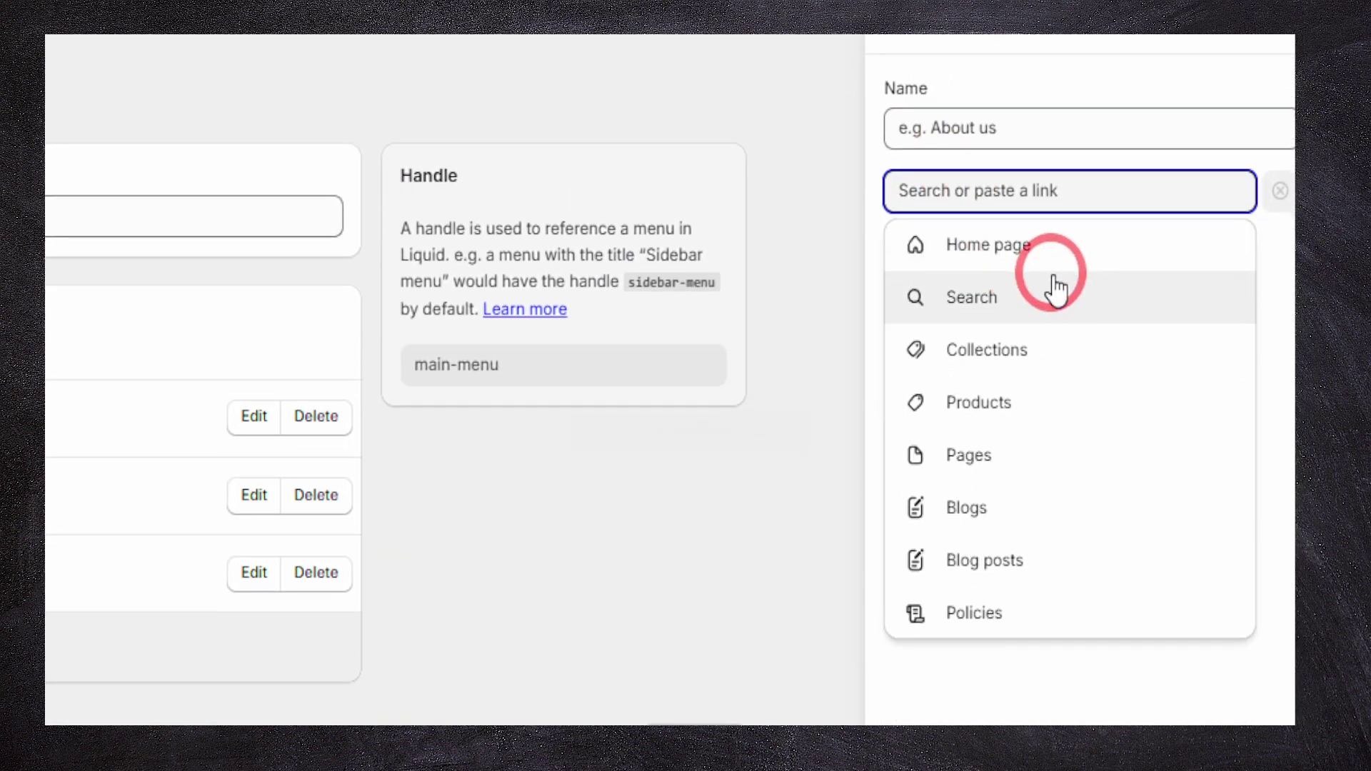
click(1028, 698)
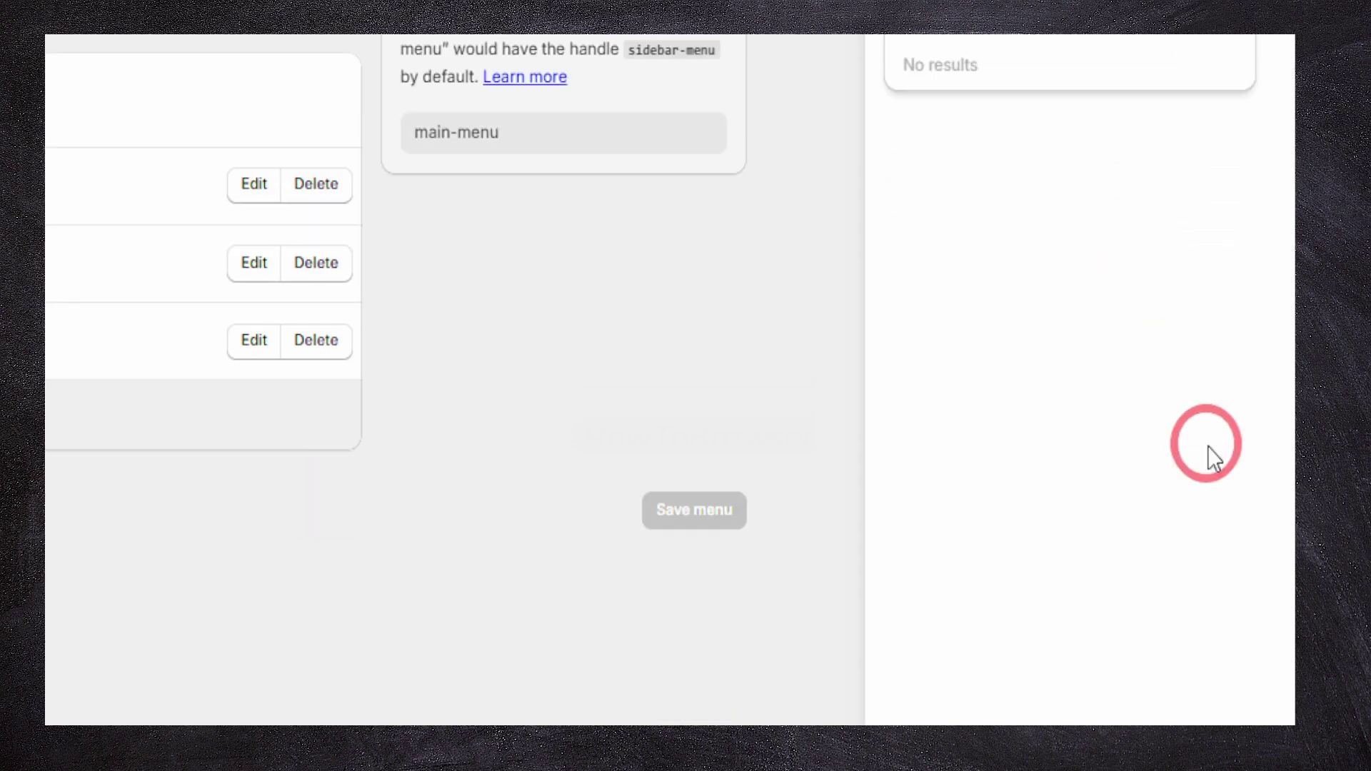
click(979, 164)
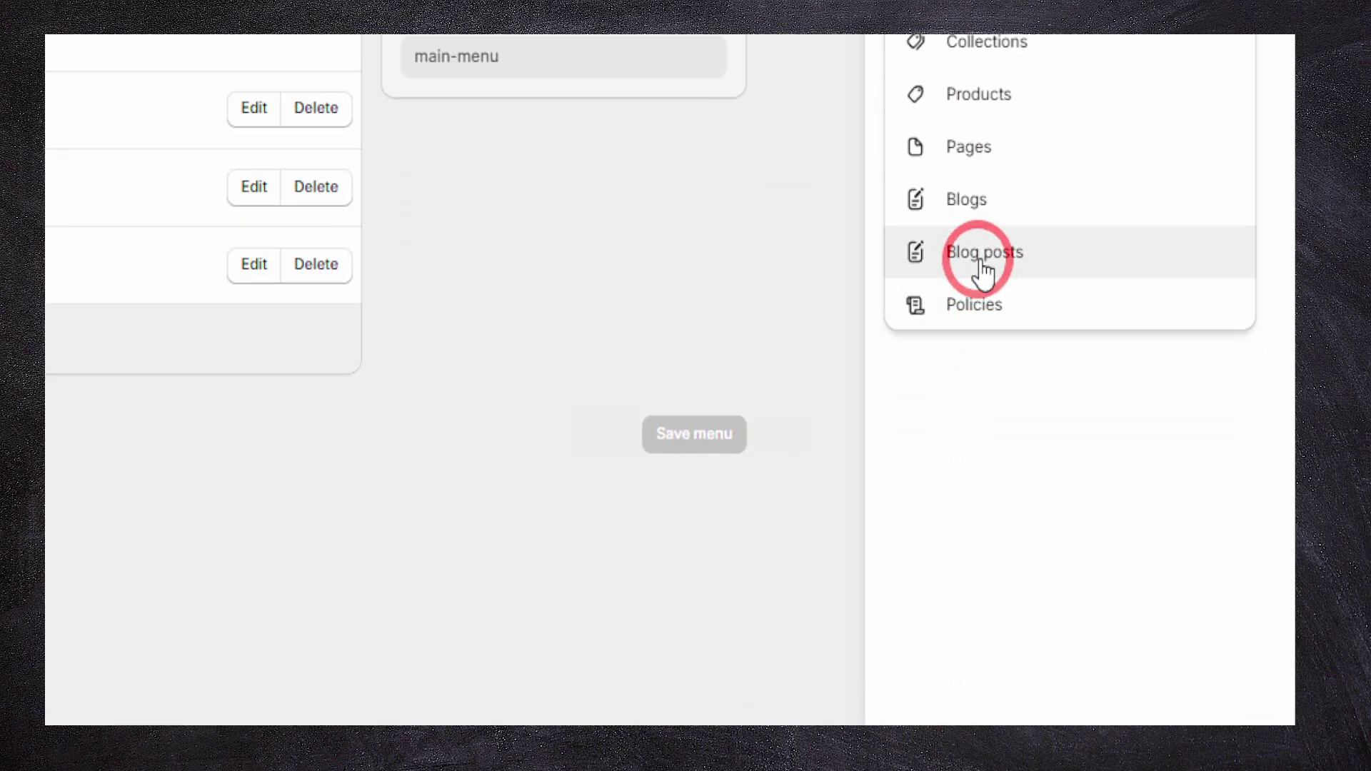
click(985, 607)
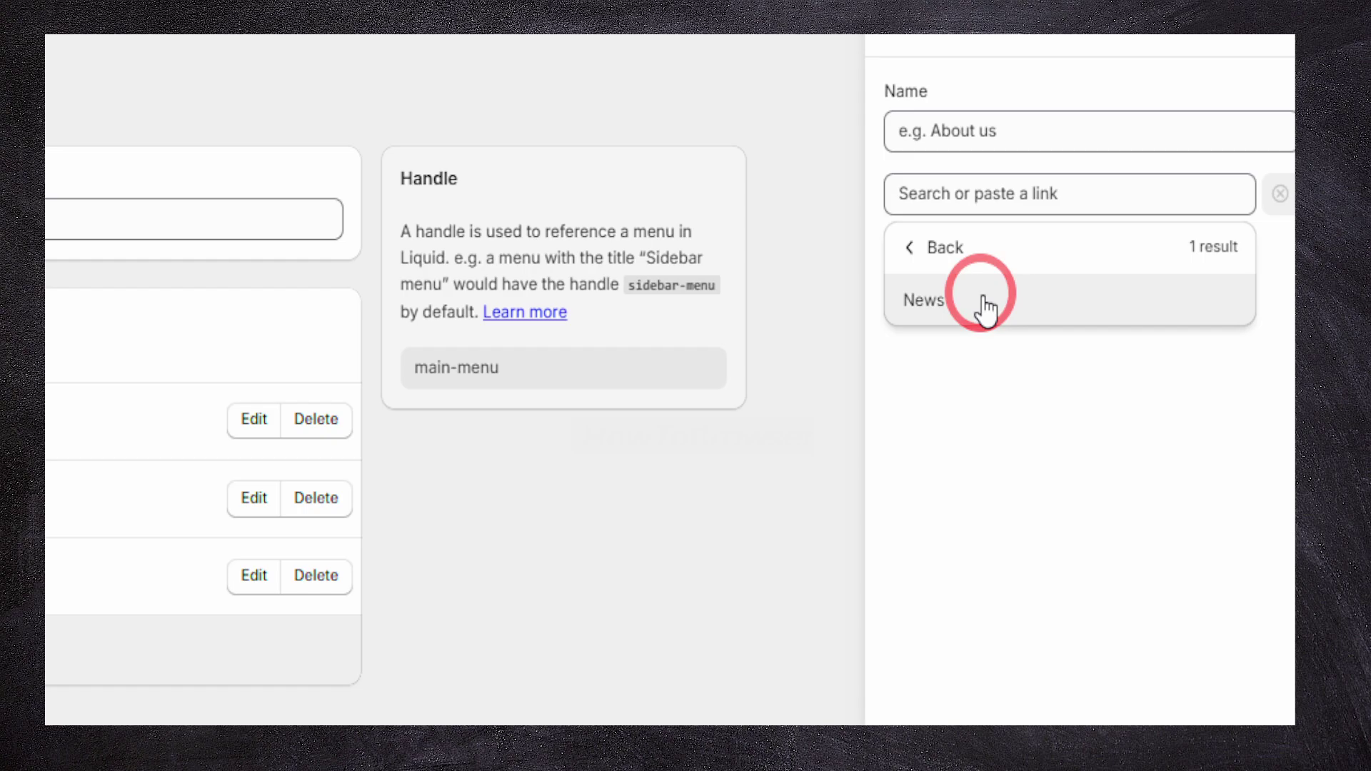
click(983, 327)
click(1272, 709)
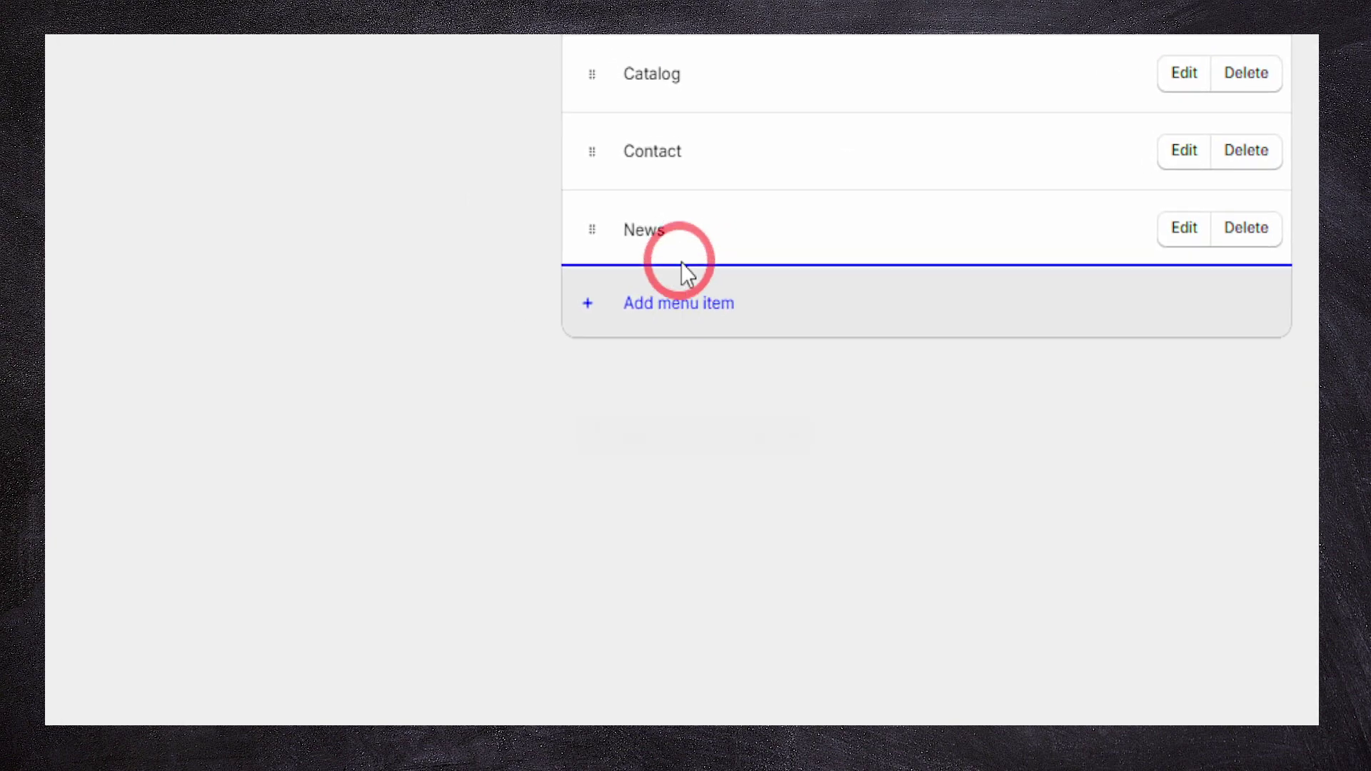
Nest the News item under Contact in the Main menu and save the menu
mouse_move(682, 272)
mouse_down()
mouse_move(684, 248)
mouse_move(666, 282)
mouse_up()
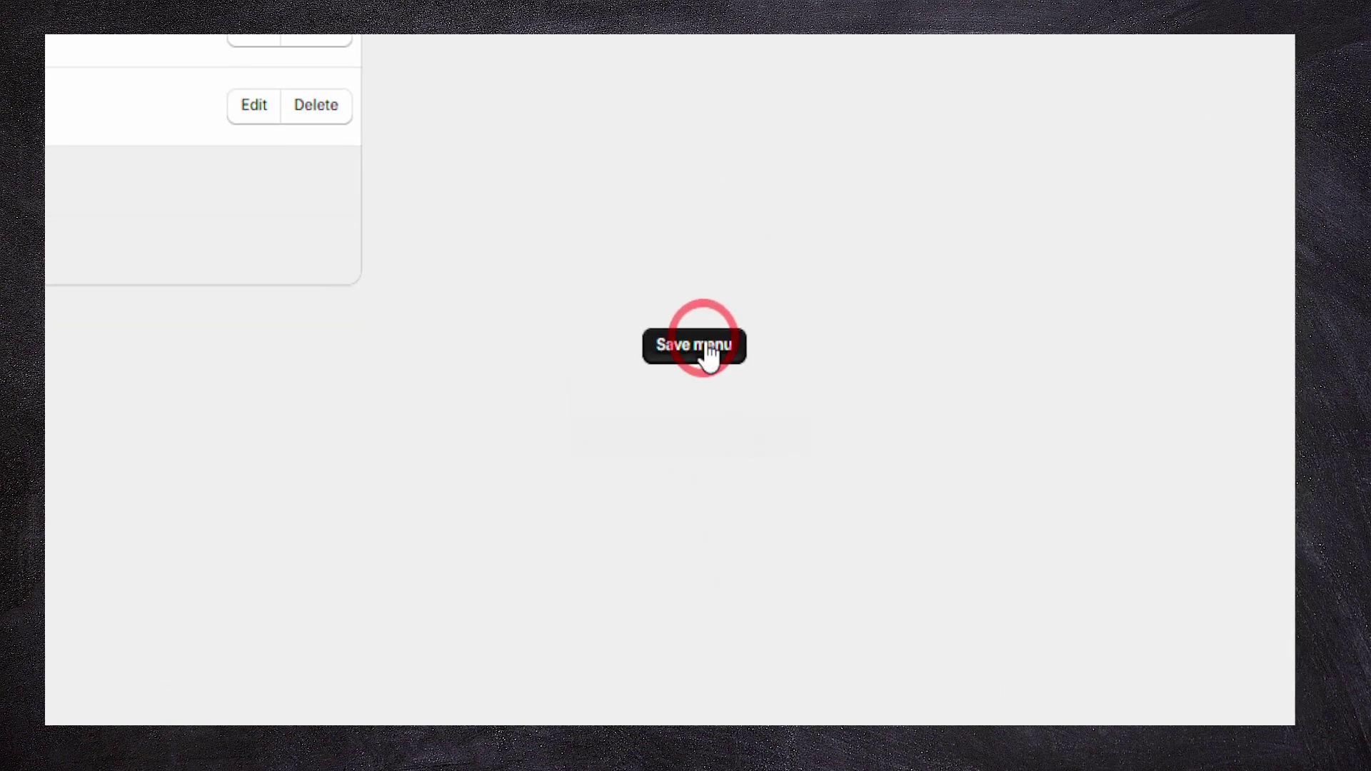
click(707, 349)
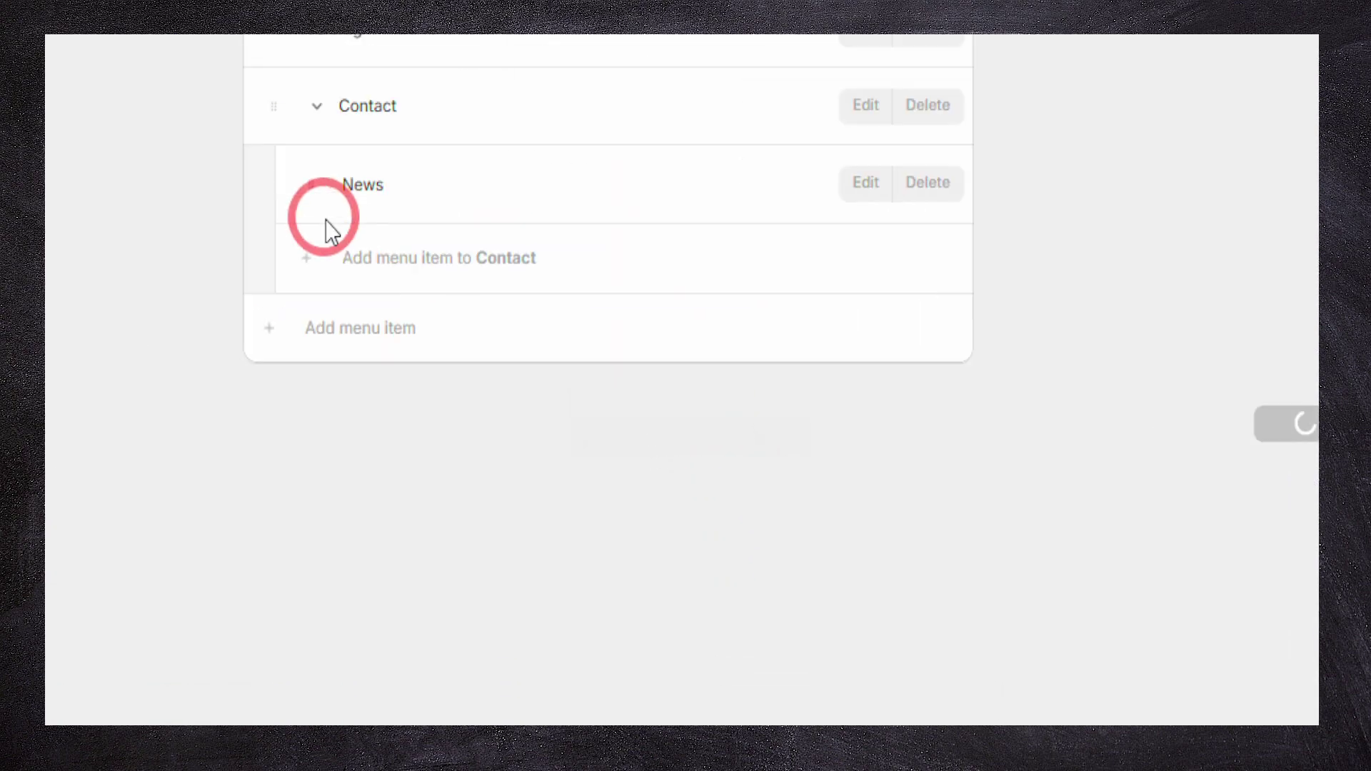
Reopen the Craft theme for customization and start creating a collection from the Collage section's first Collection block
click(87, 295)
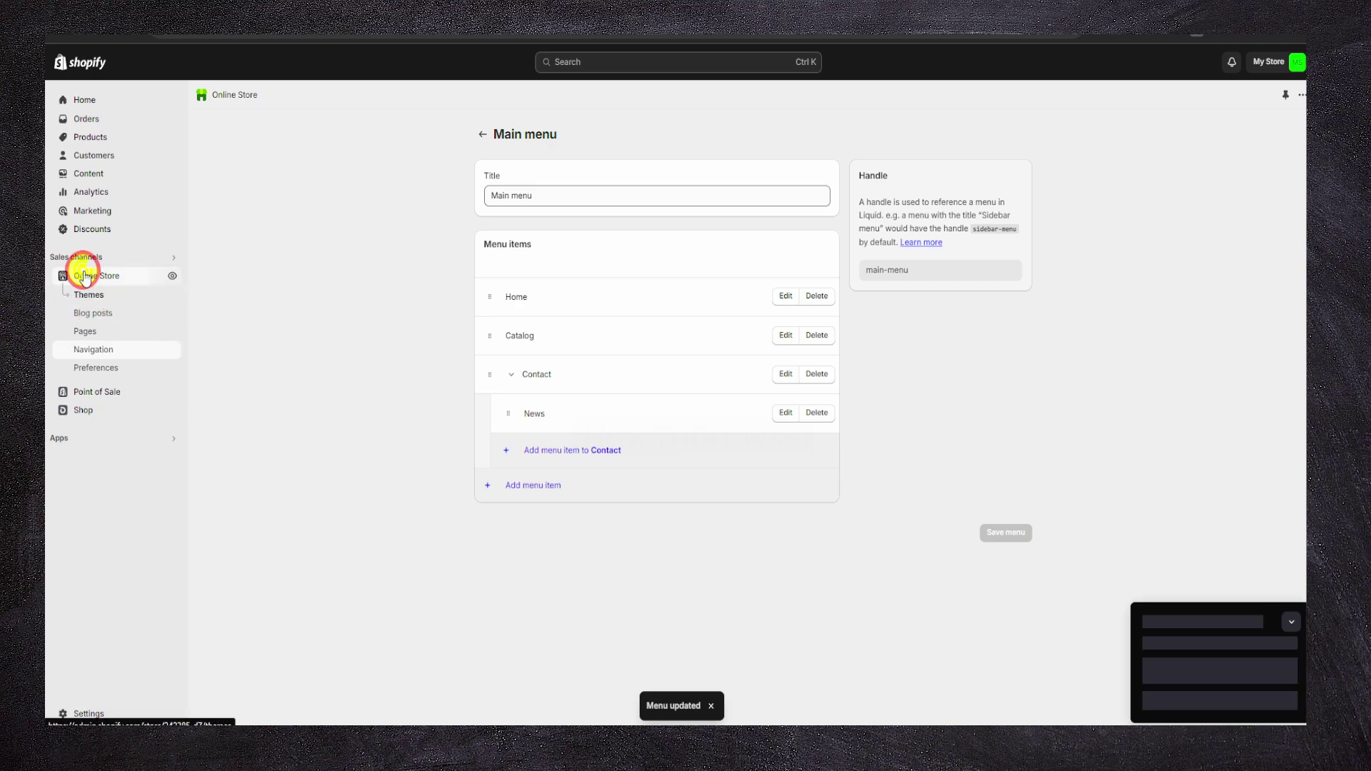
click(985, 425)
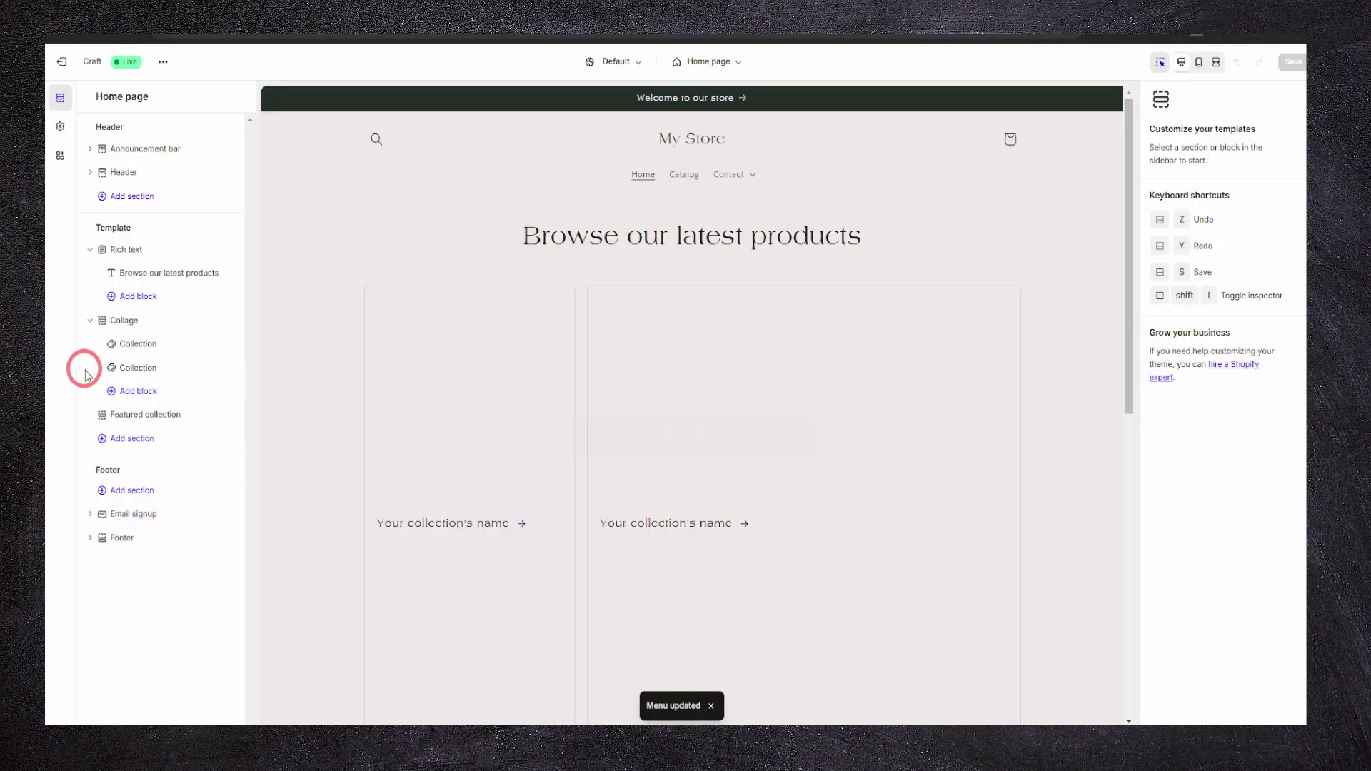
click(120, 346)
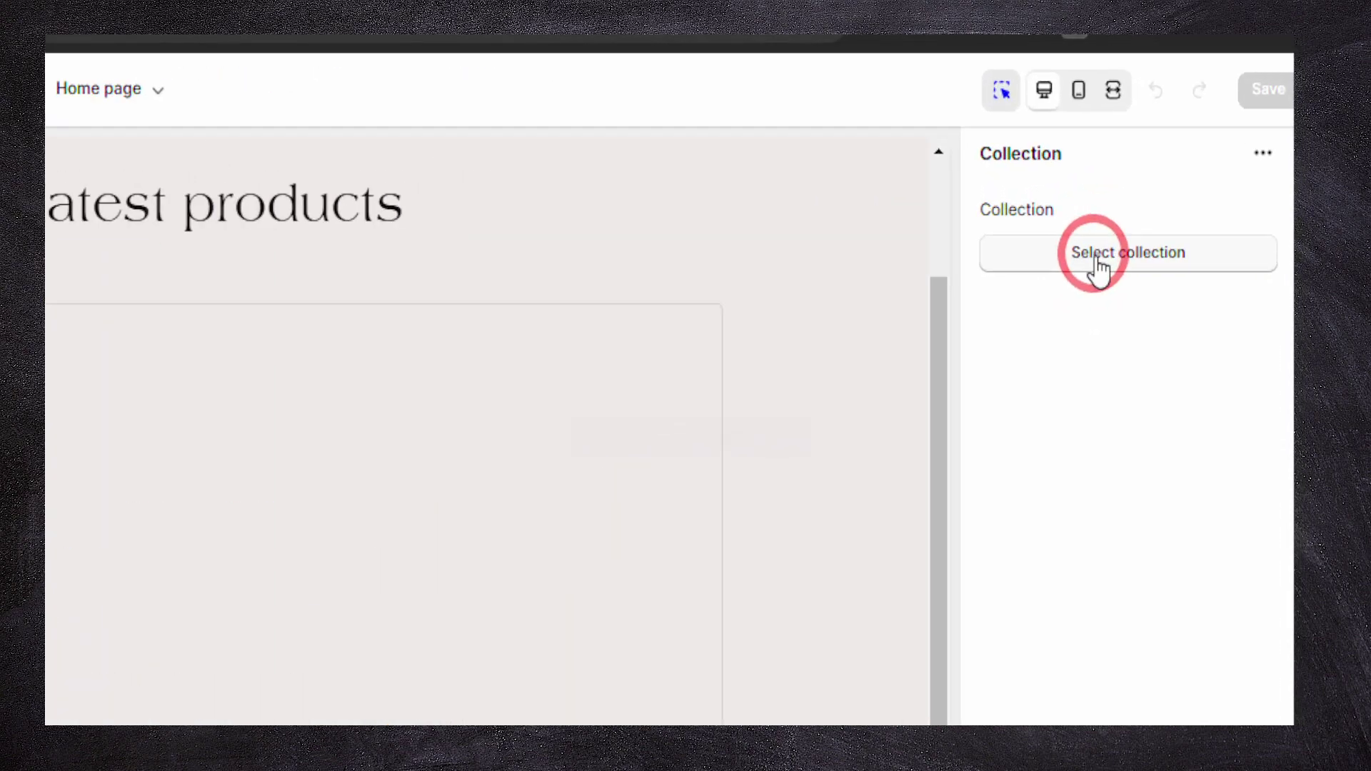
click(1206, 143)
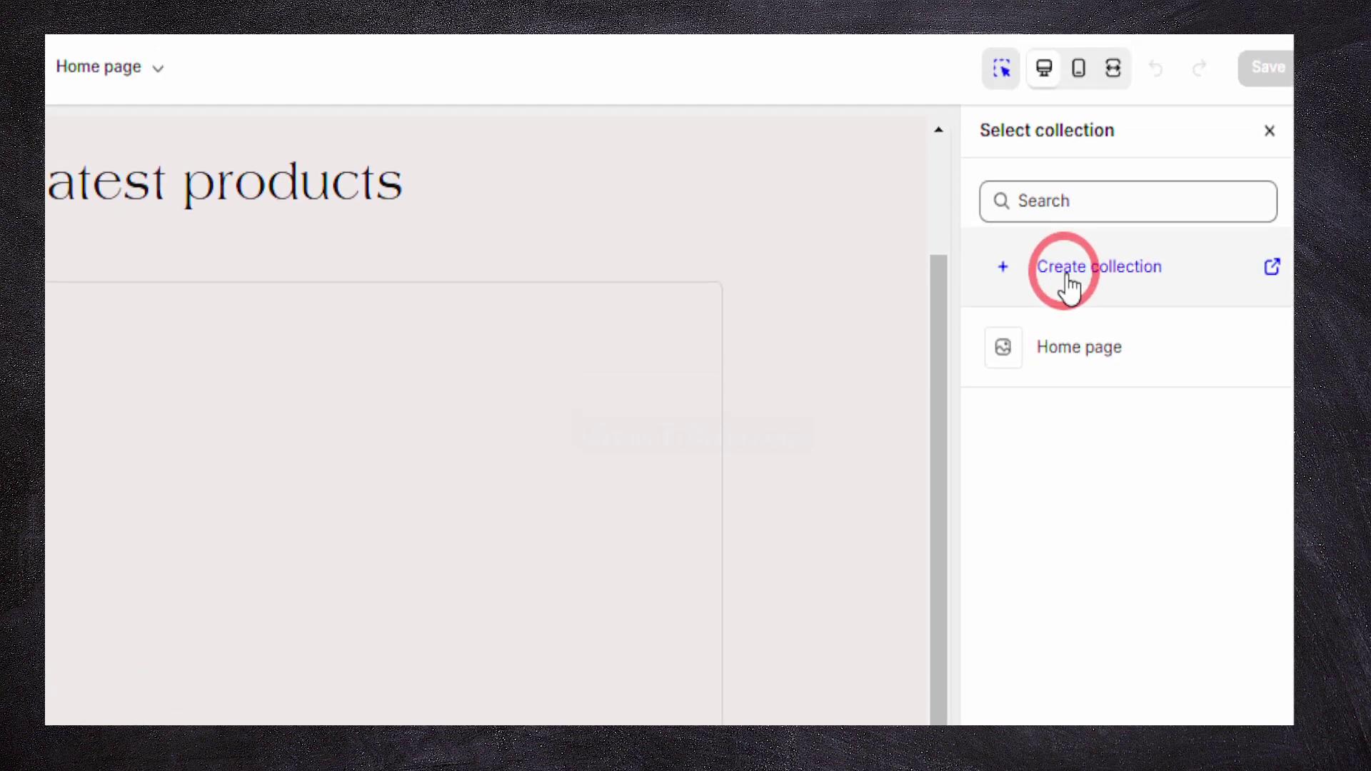
click(1057, 200)
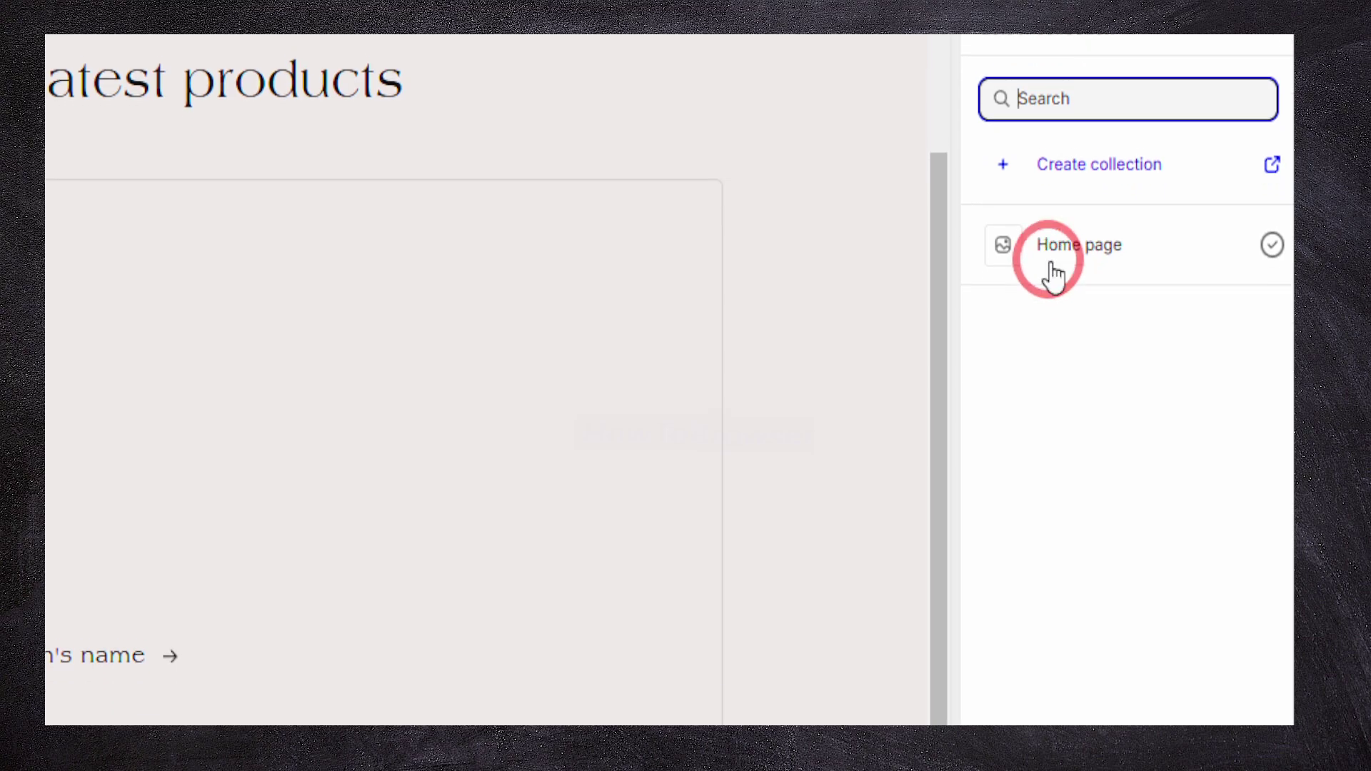
click(1069, 289)
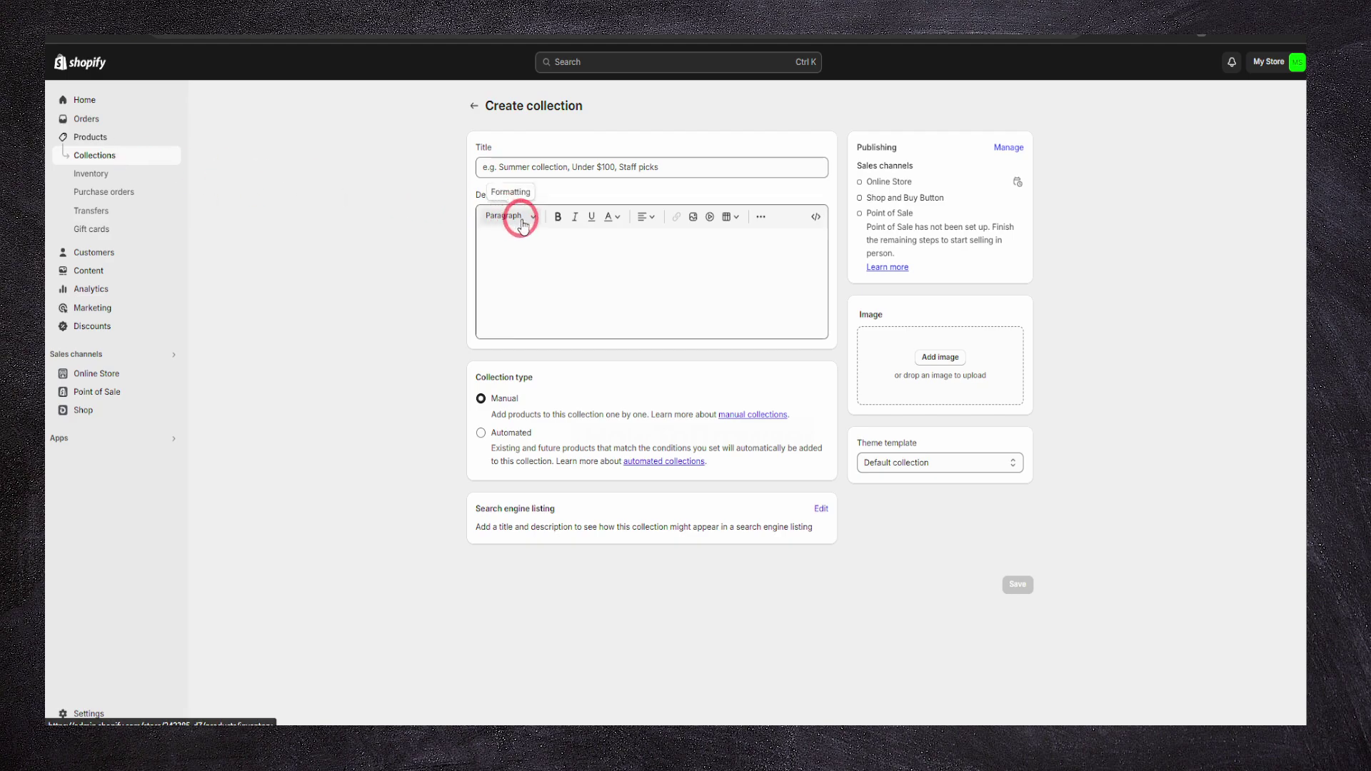
Examine the new collection form's title, description, image and search engine listing fields, then leave the form
click(517, 165)
click(535, 250)
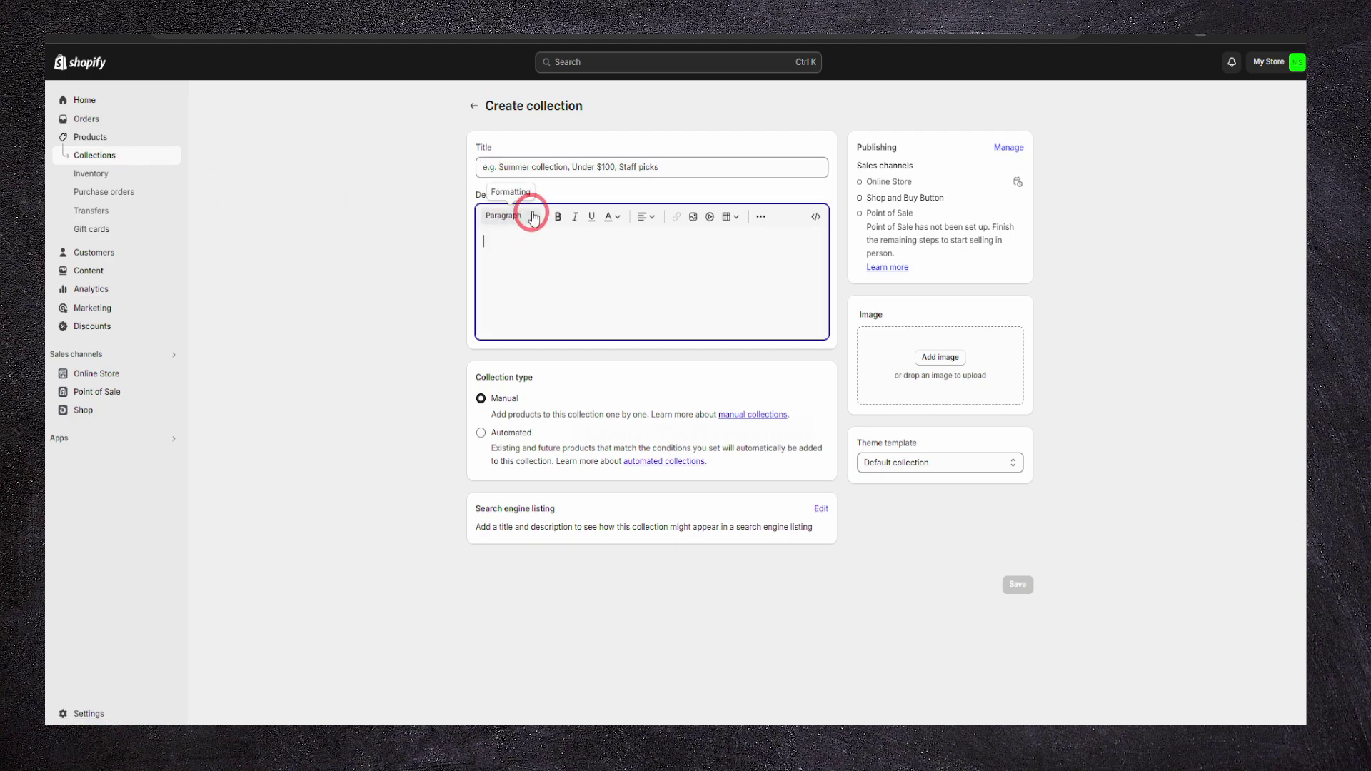
click(529, 164)
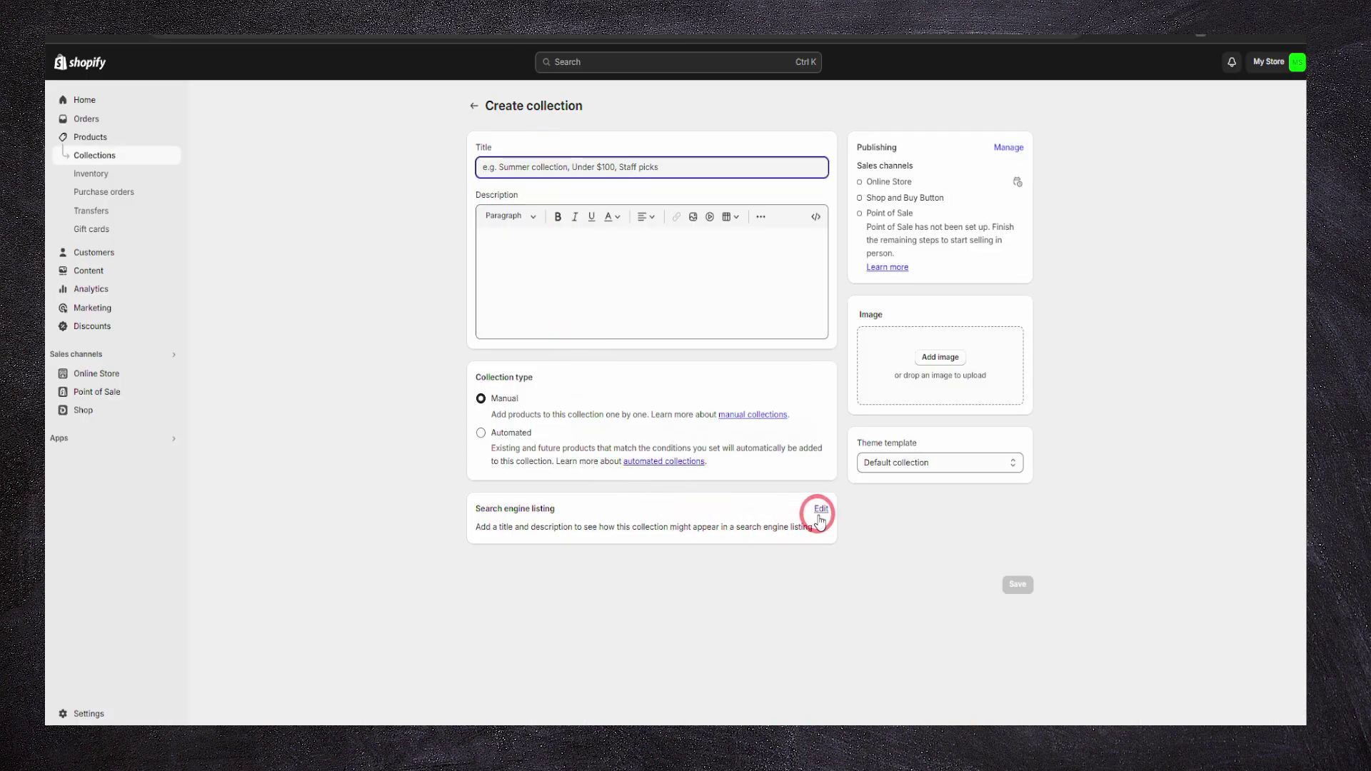
click(819, 511)
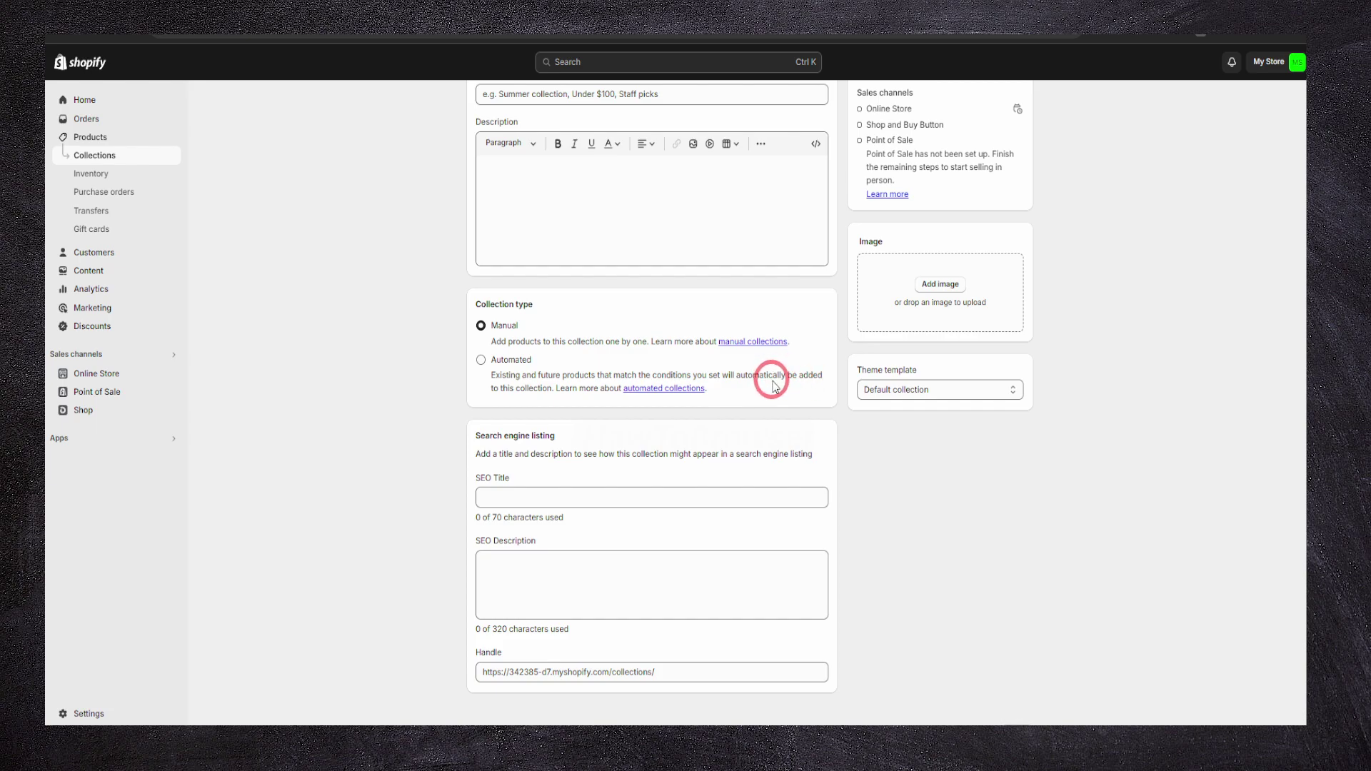
scroll(717, 369, up, 1)
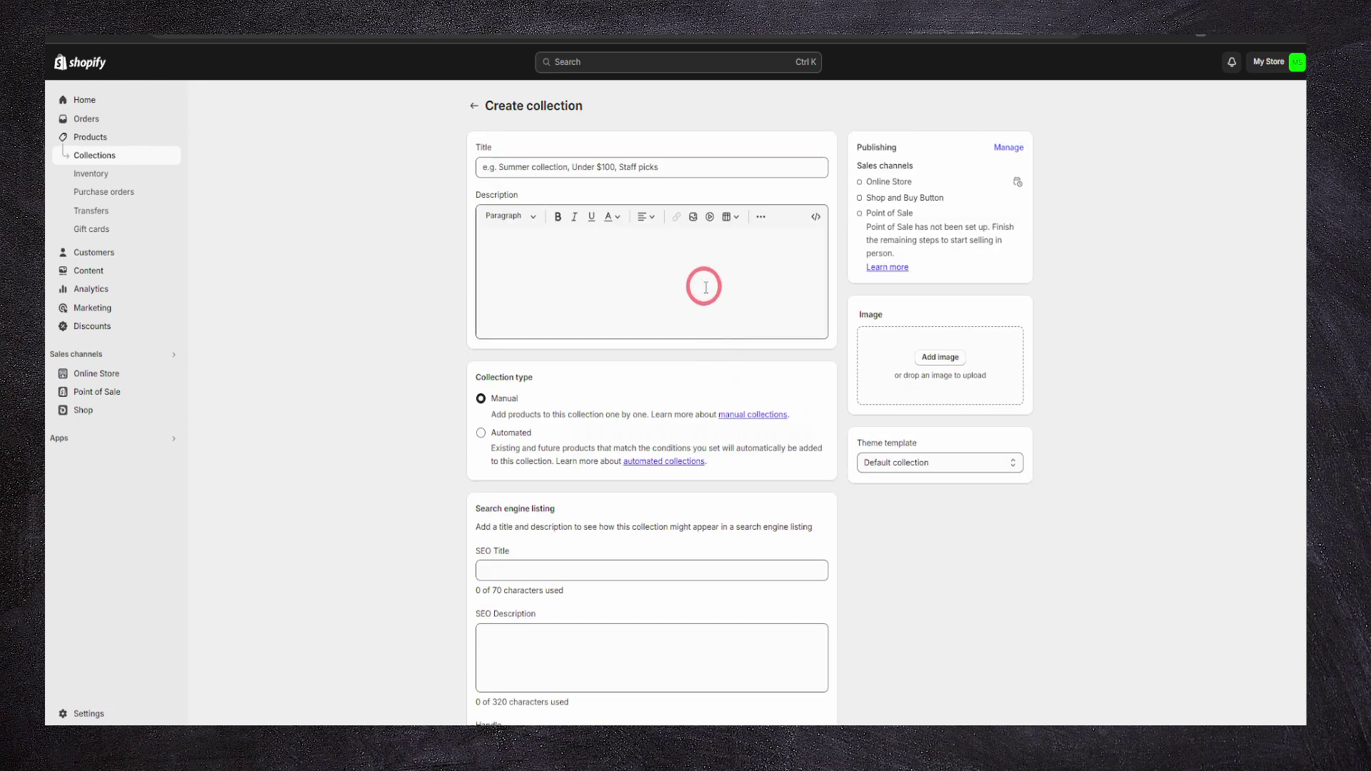
scroll(820, 223, down, 2)
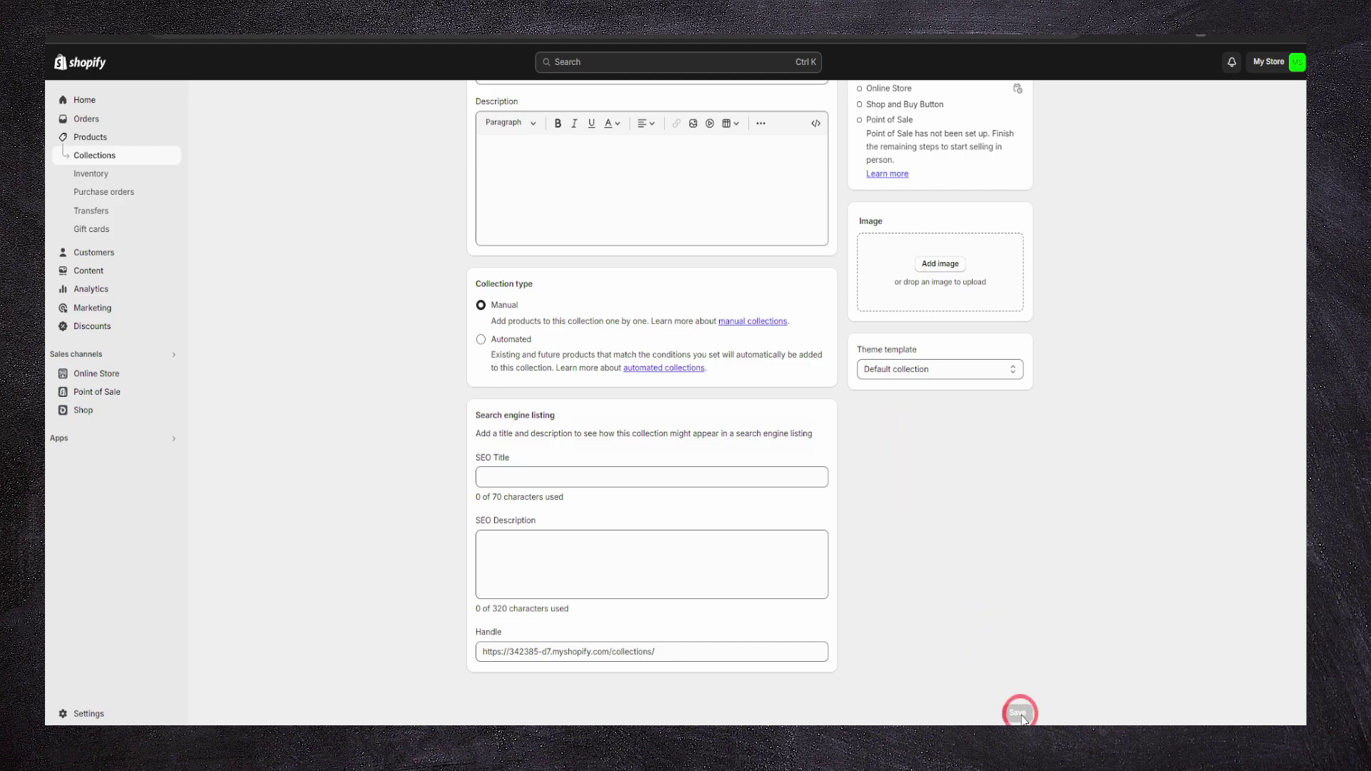
scroll(918, 390, up, 1)
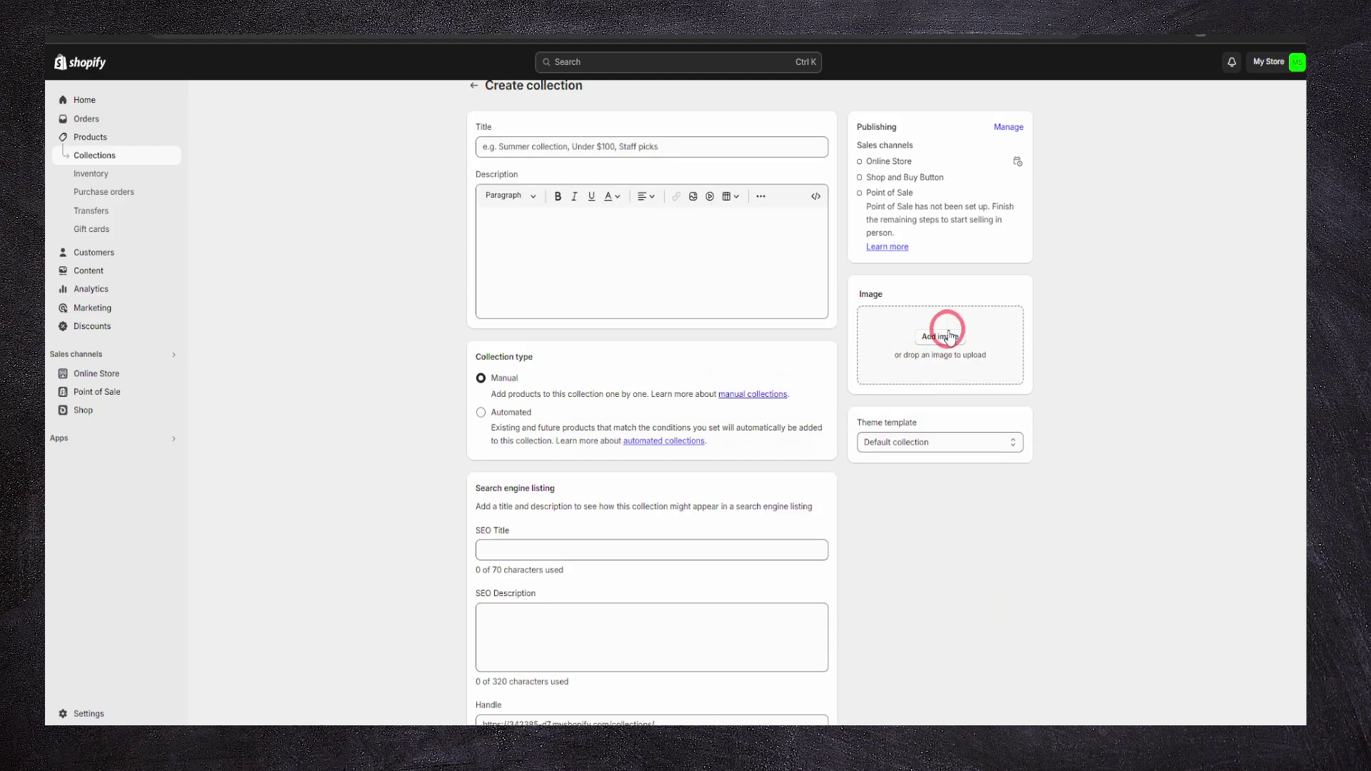
scroll(916, 355, up, 1)
click(468, 113)
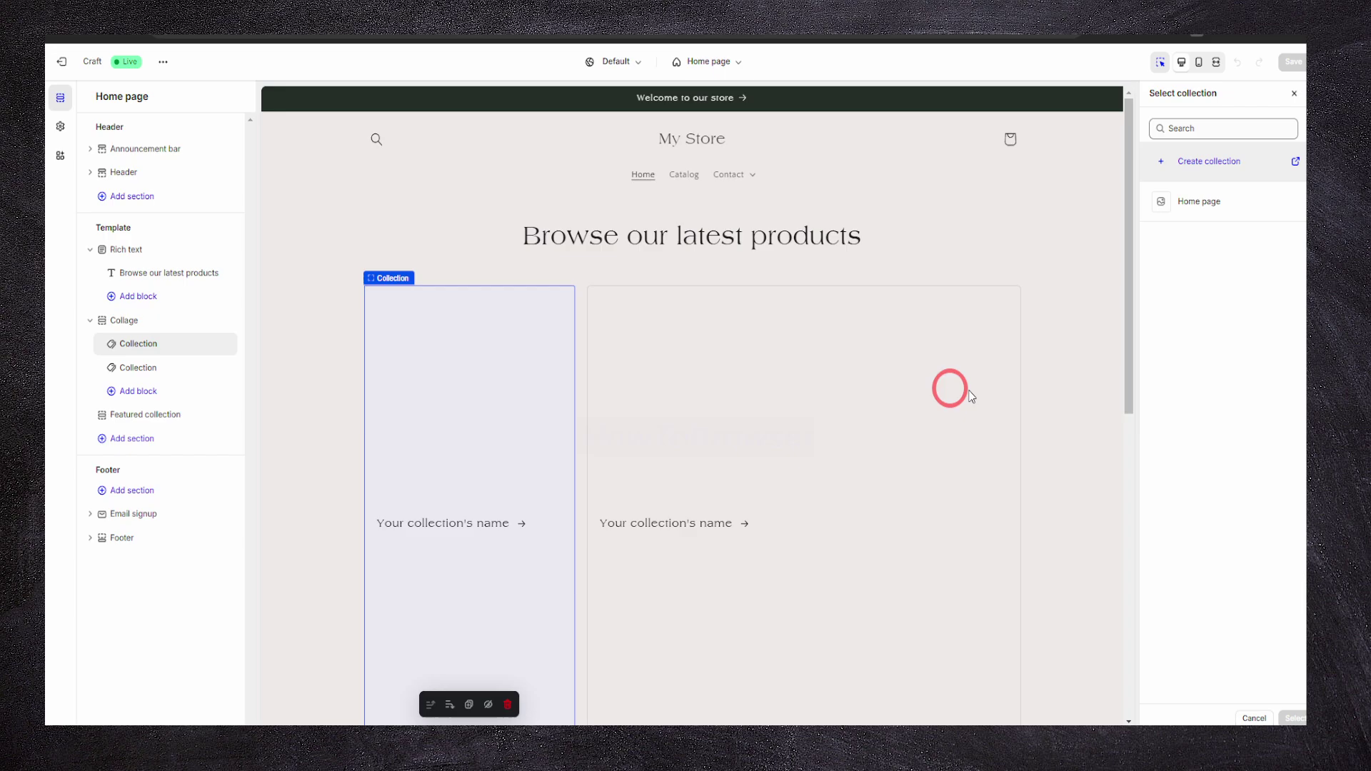
Inspect the Collage section's second Collection block in the home page preview
click(652, 399)
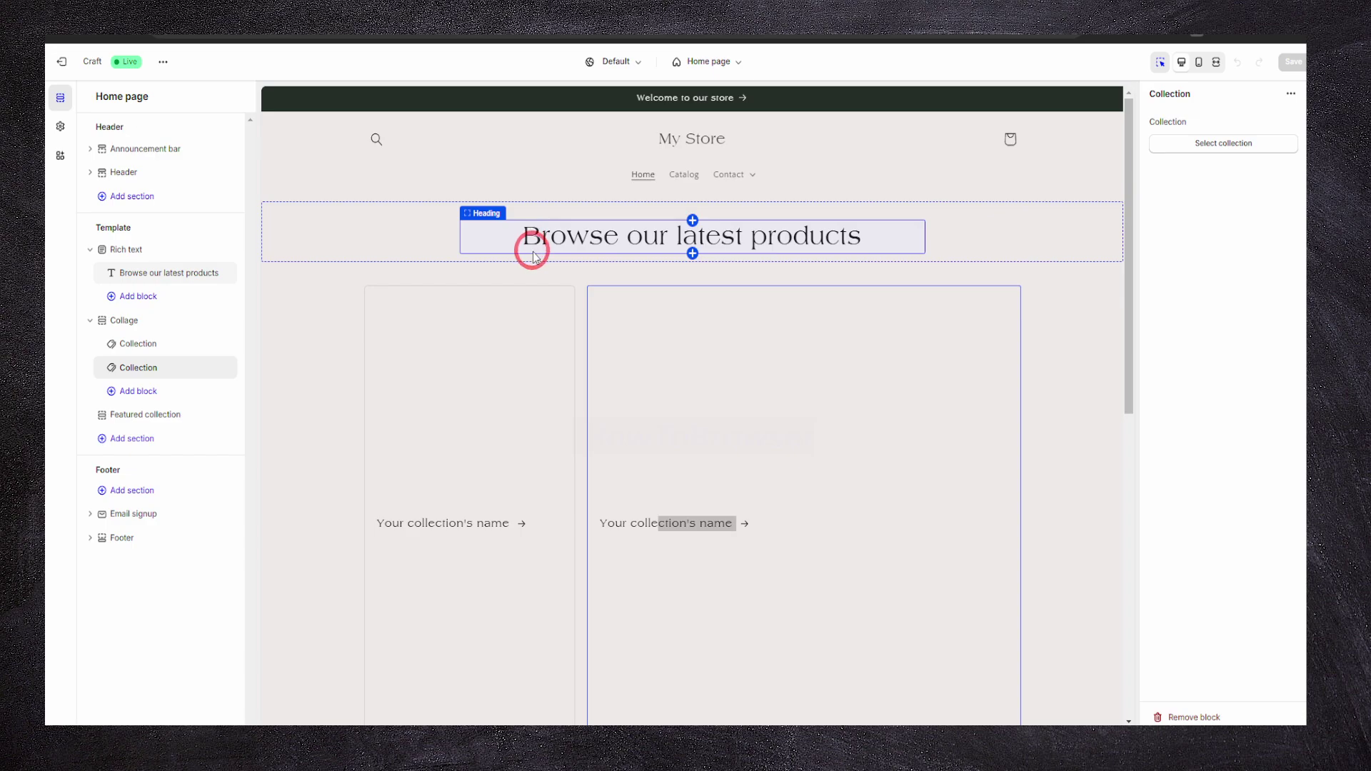
scroll(560, 379, down, 2)
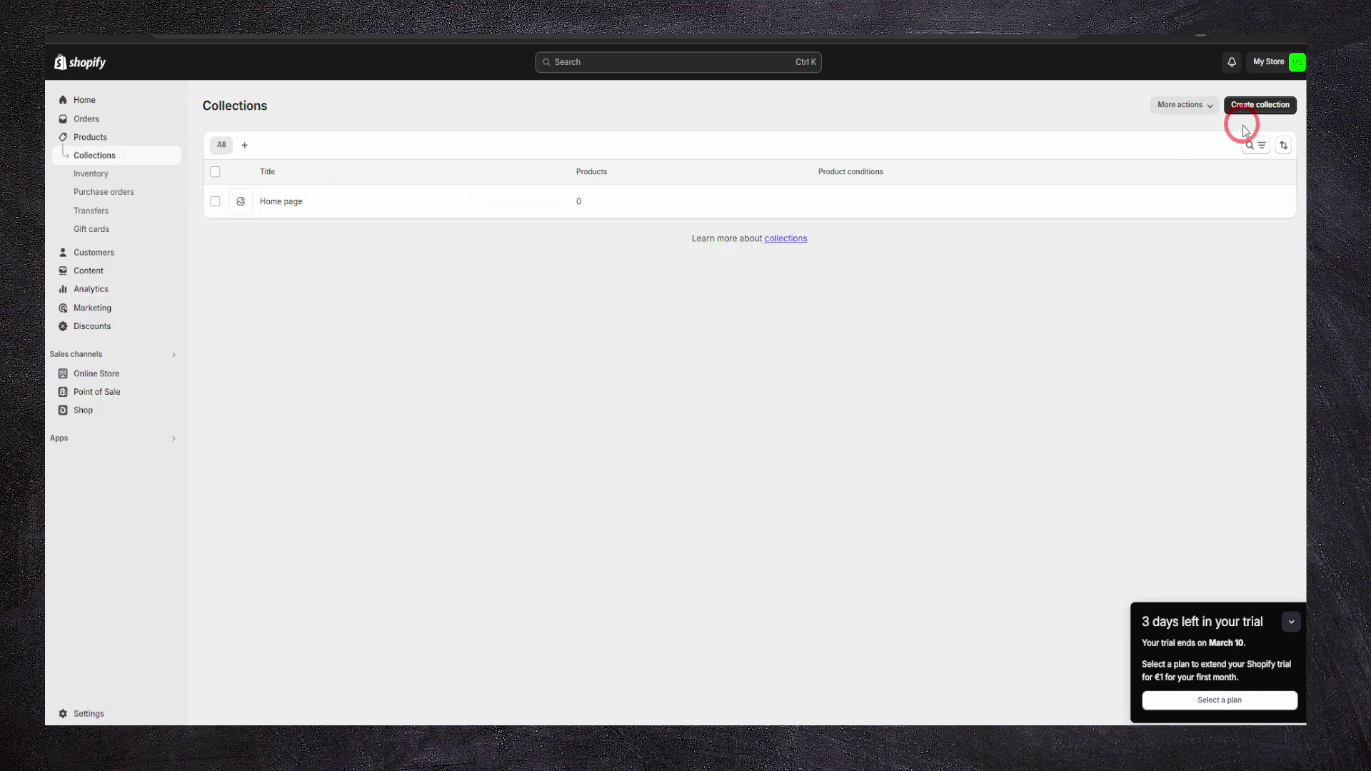
Create and save a manual collection with title and description "sssssssss" and the "How to use PageFly" image
click(1260, 105)
click(561, 169)
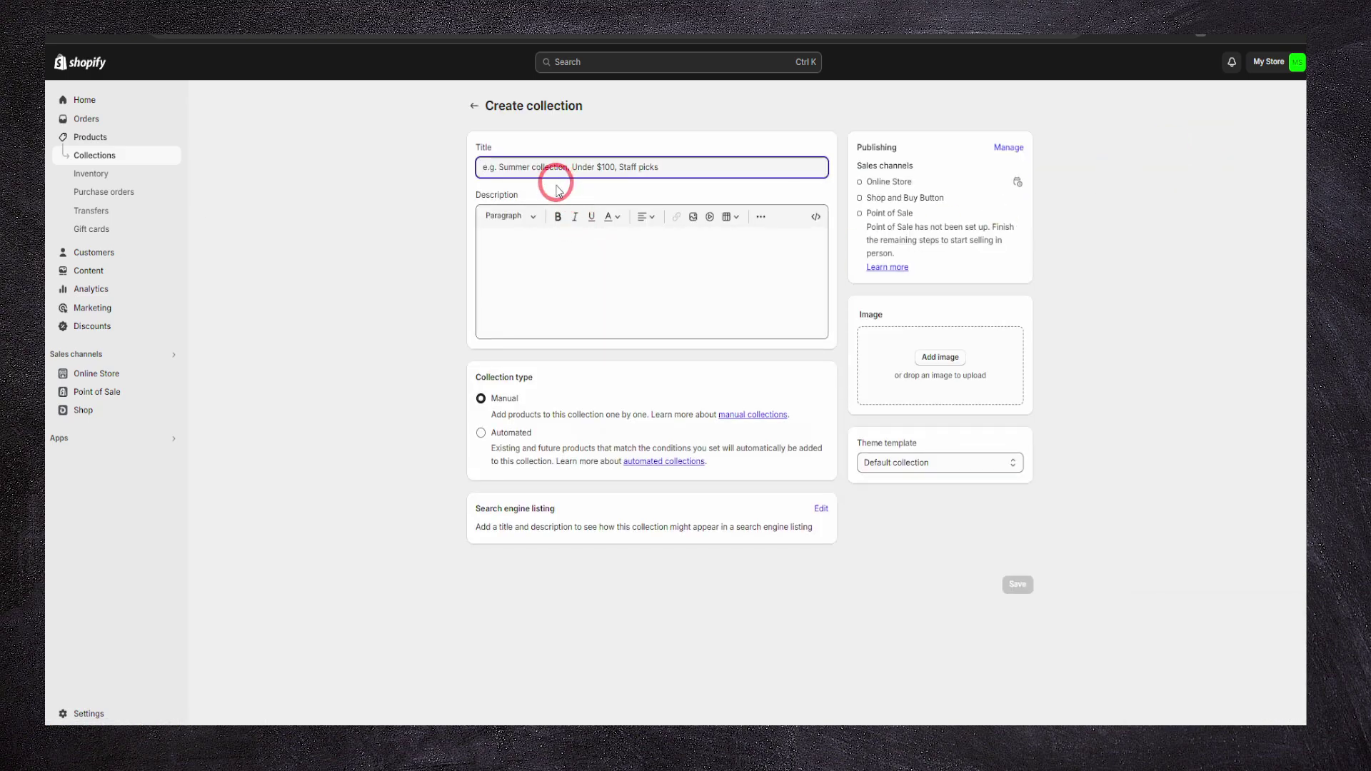
text(sssssssss)
click(560, 239)
text(sssssssss)
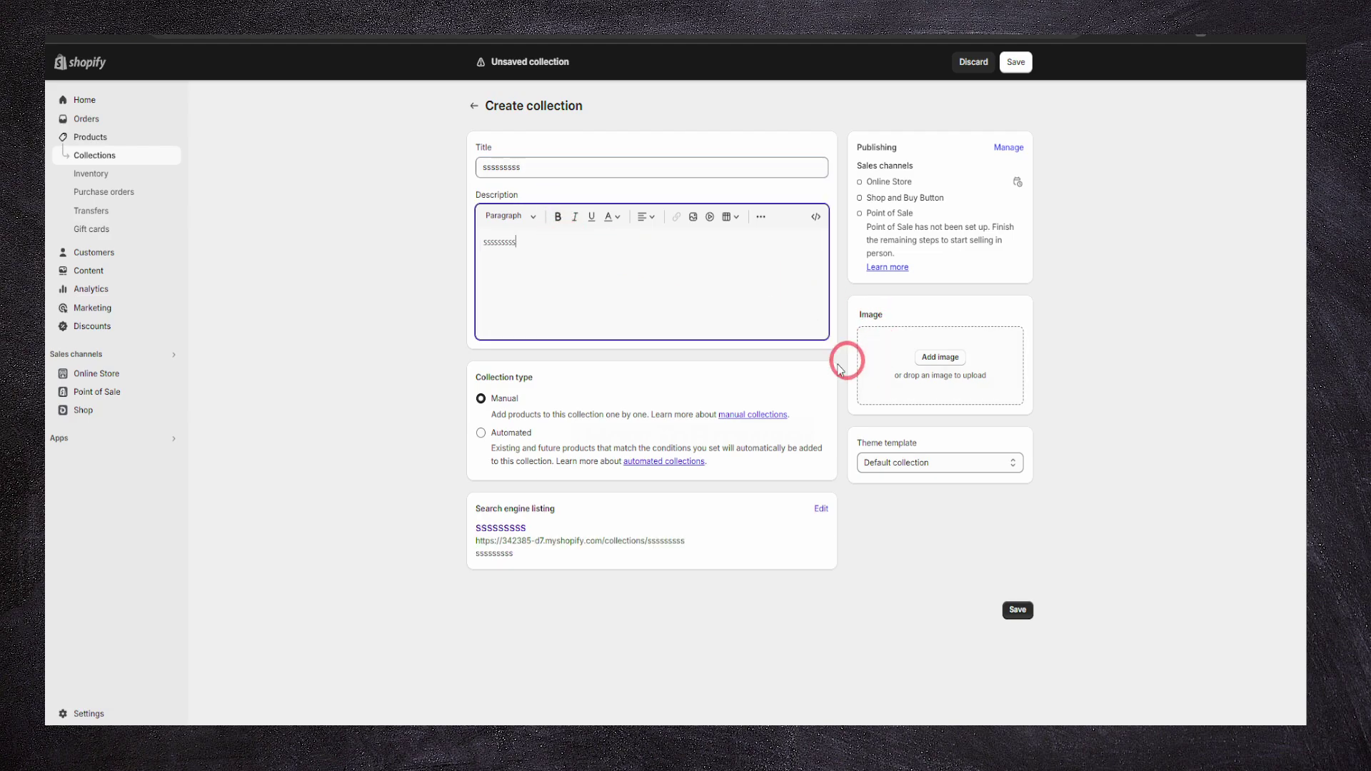
click(897, 386)
click(991, 80)
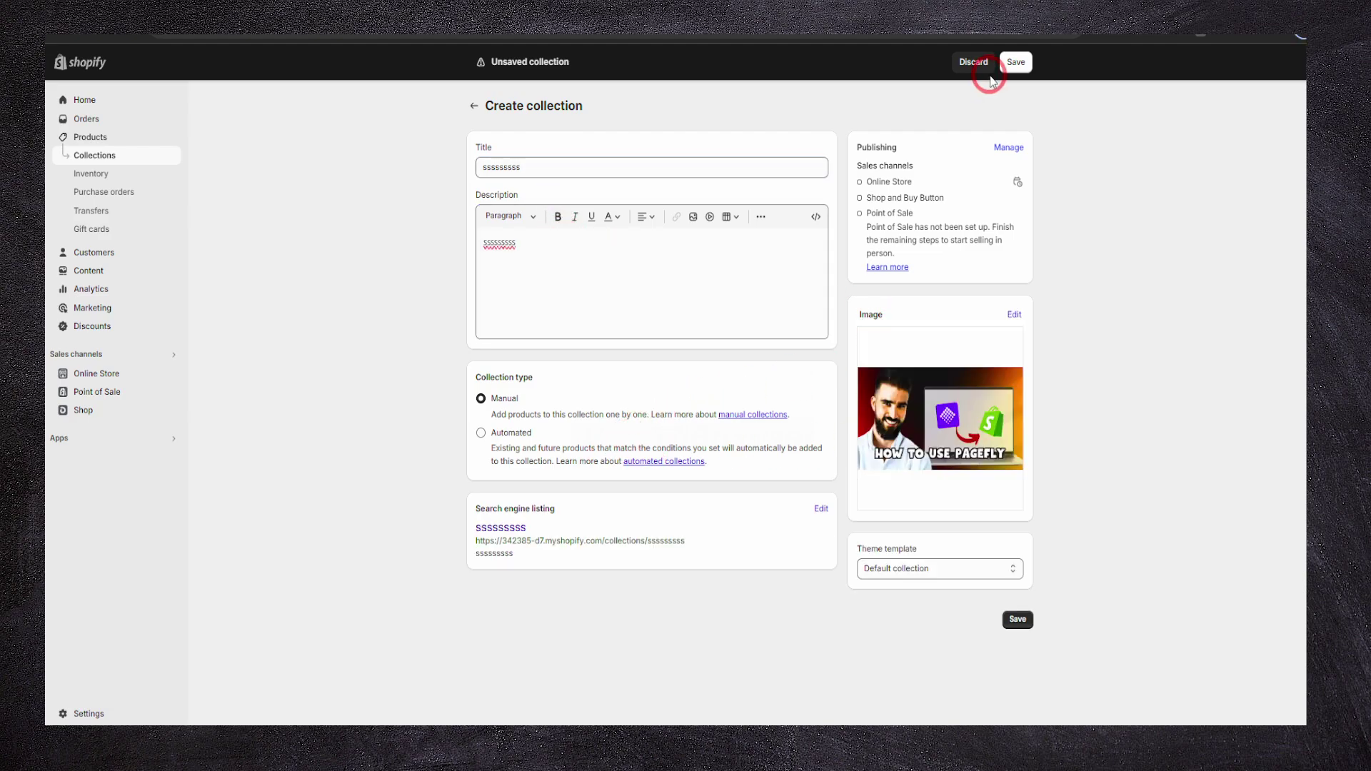
click(1013, 64)
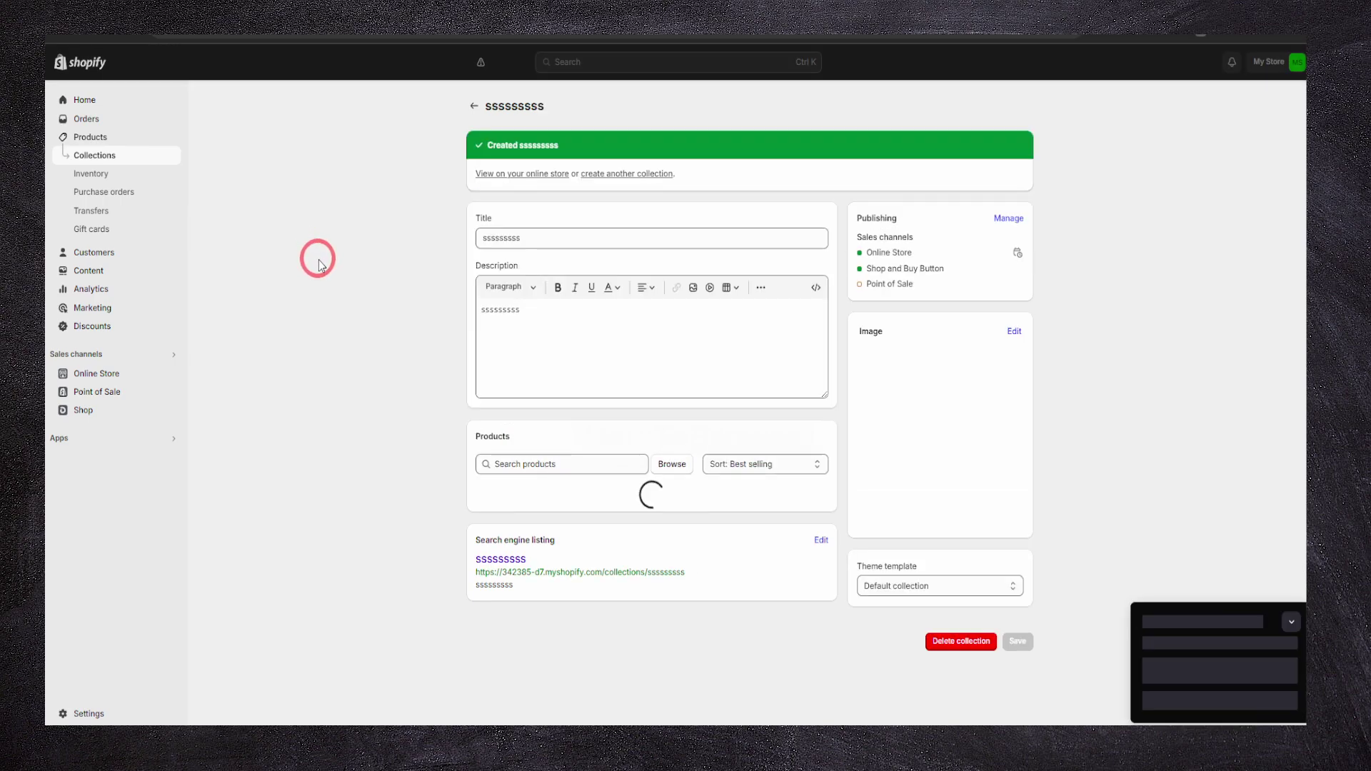
Open the collections list and examine the bulk actions offered for the "sssssssss" collection, clearing the selection at the end
click(109, 164)
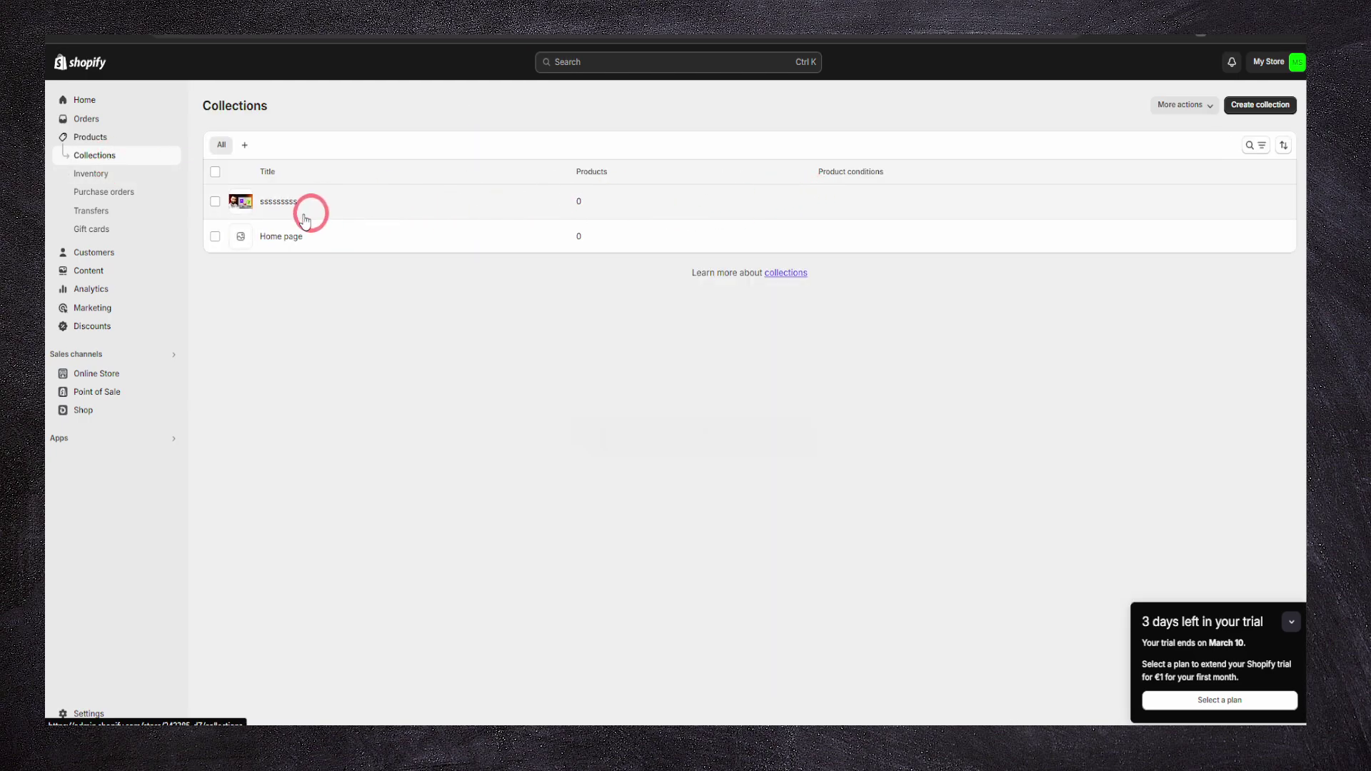
click(215, 201)
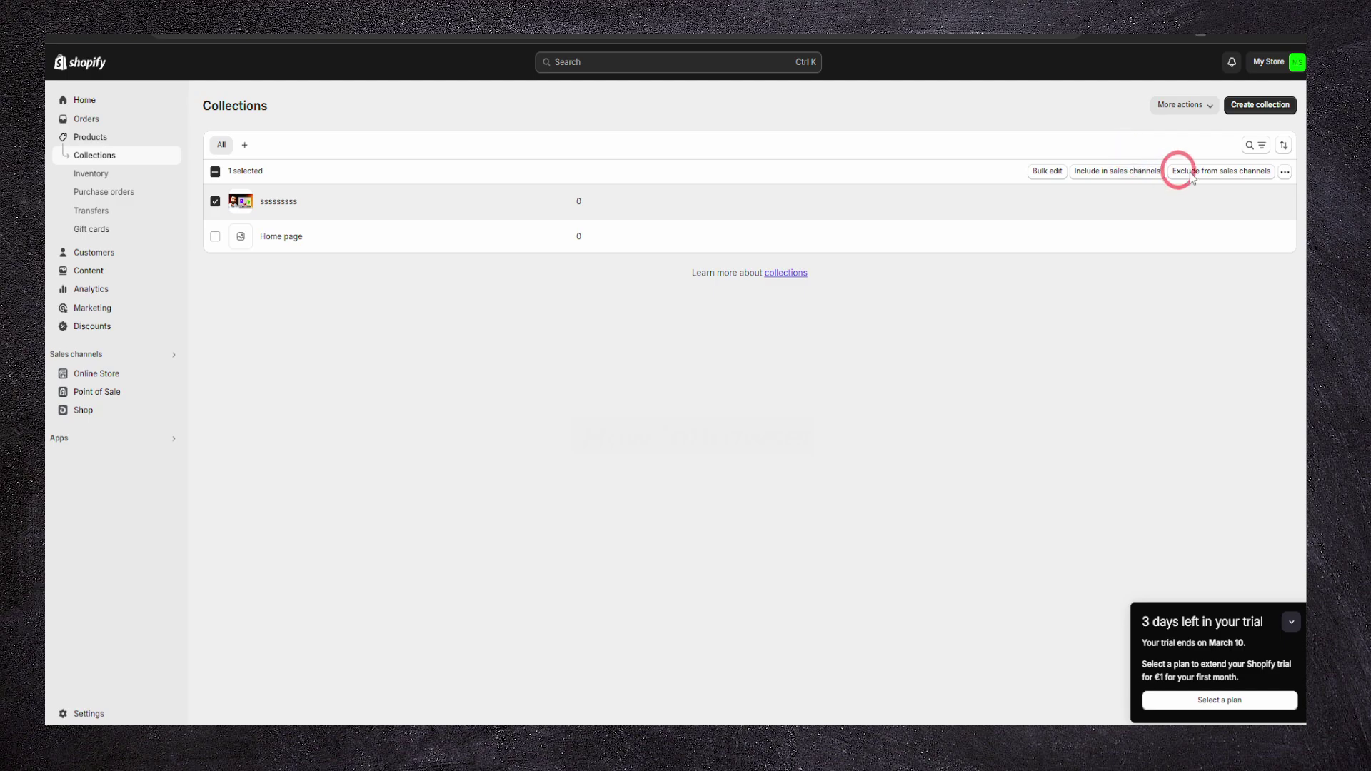
click(1284, 172)
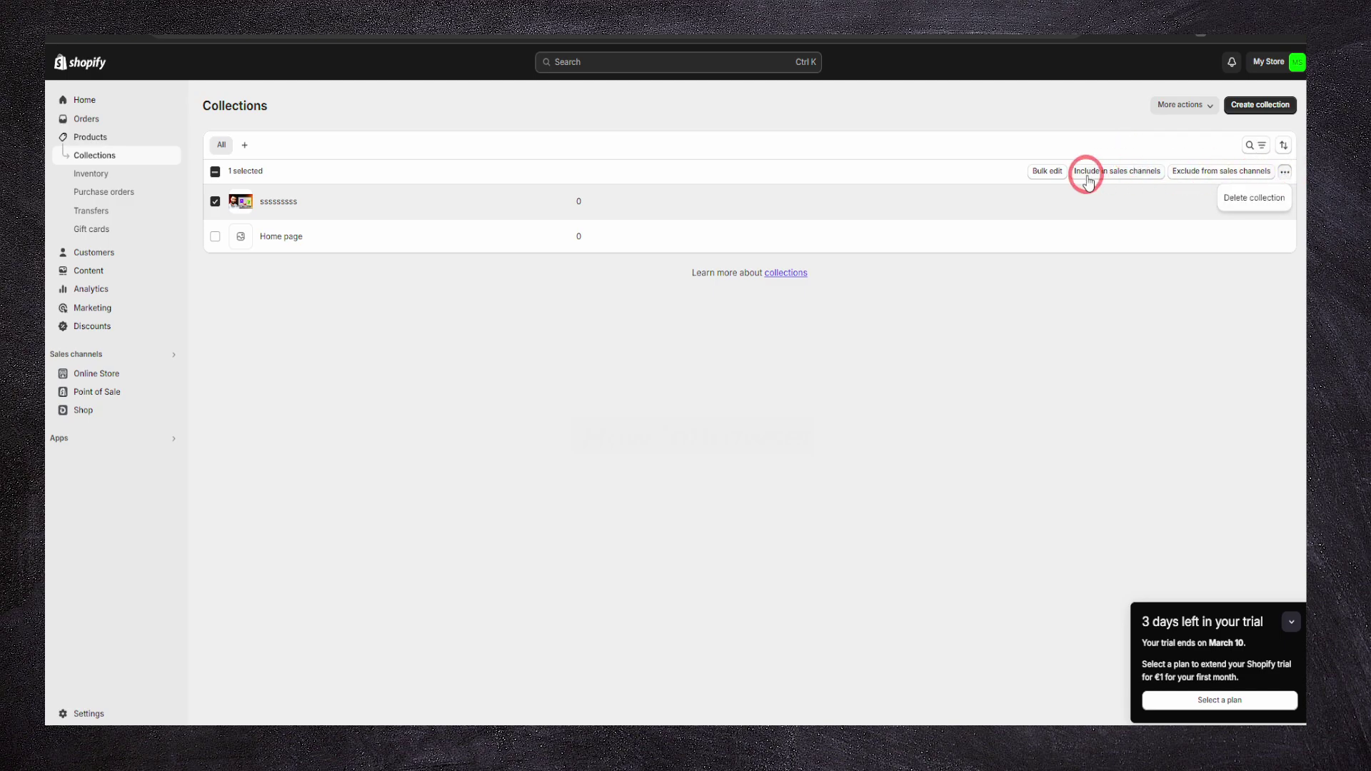
right_click(293, 208)
click(612, 263)
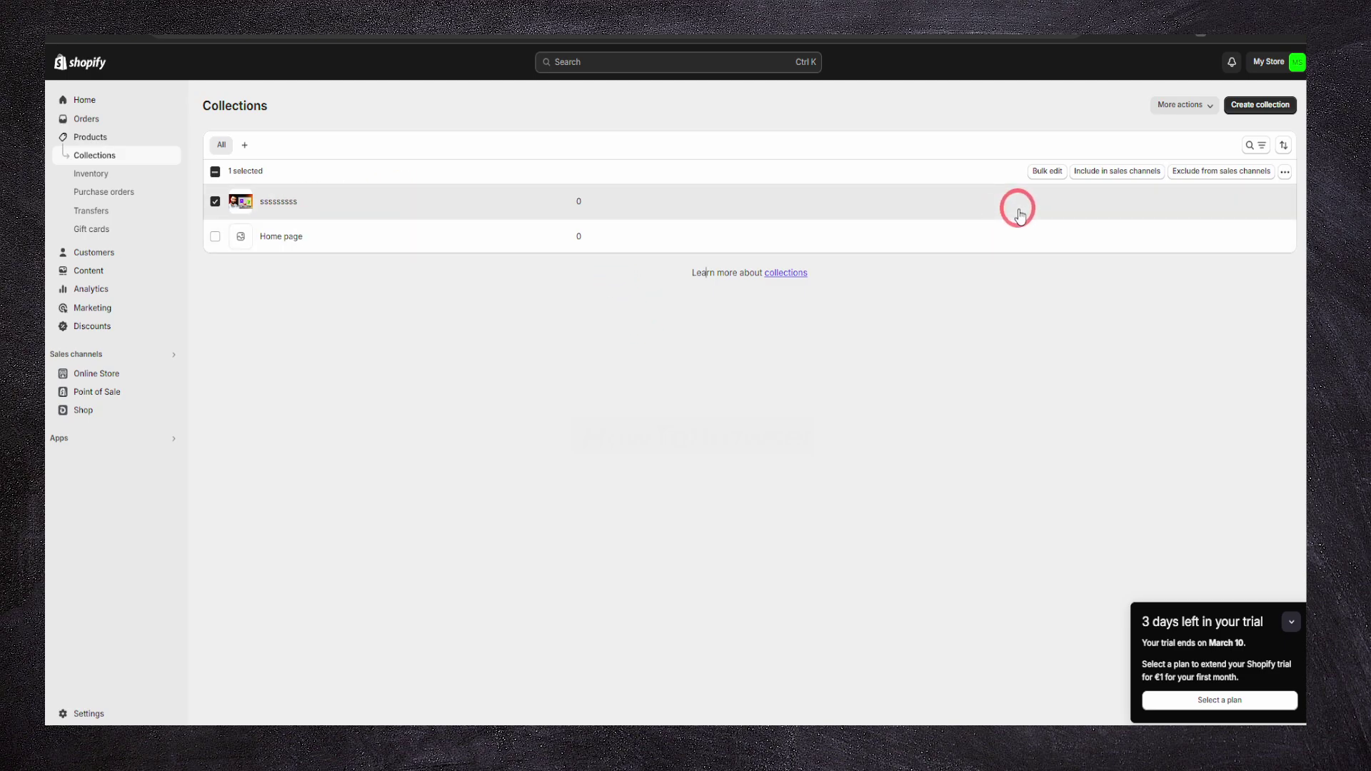
click(1284, 172)
click(1285, 175)
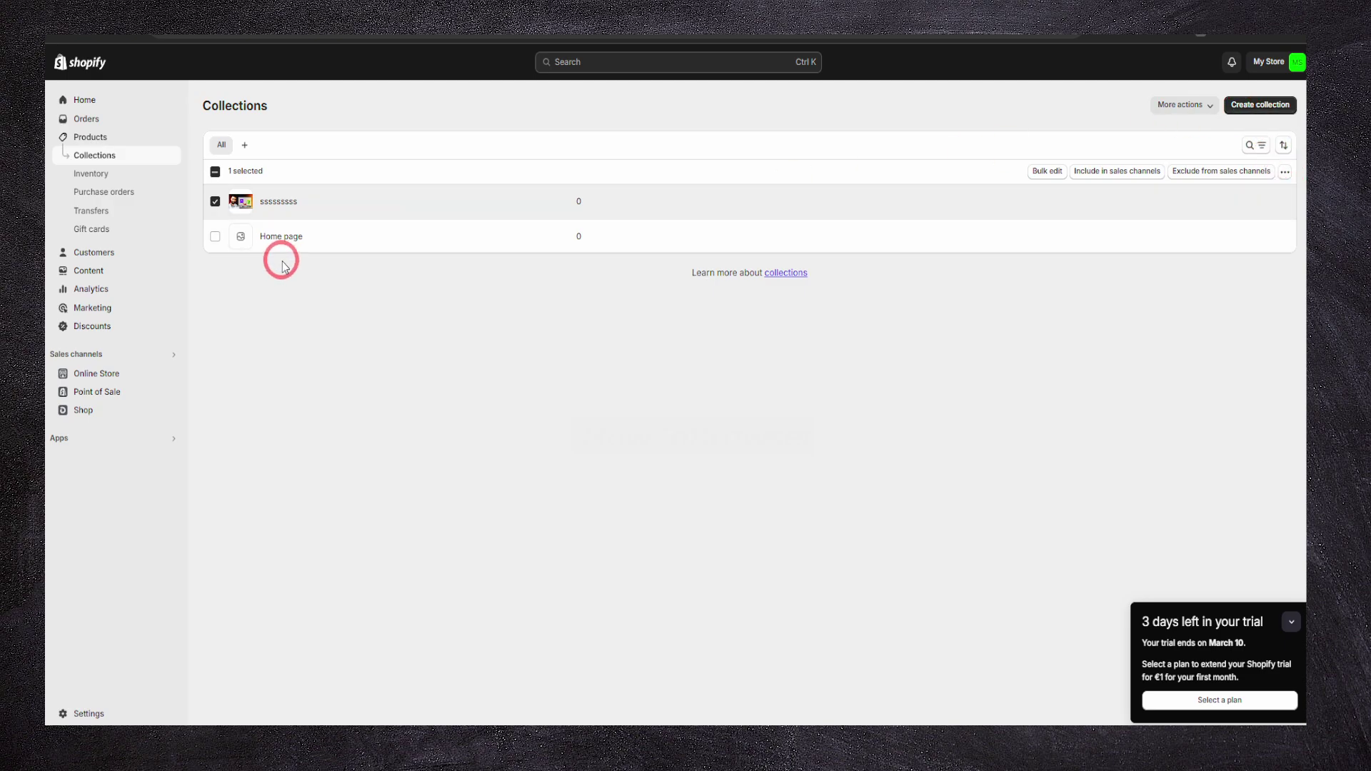
click(217, 237)
click(217, 237)
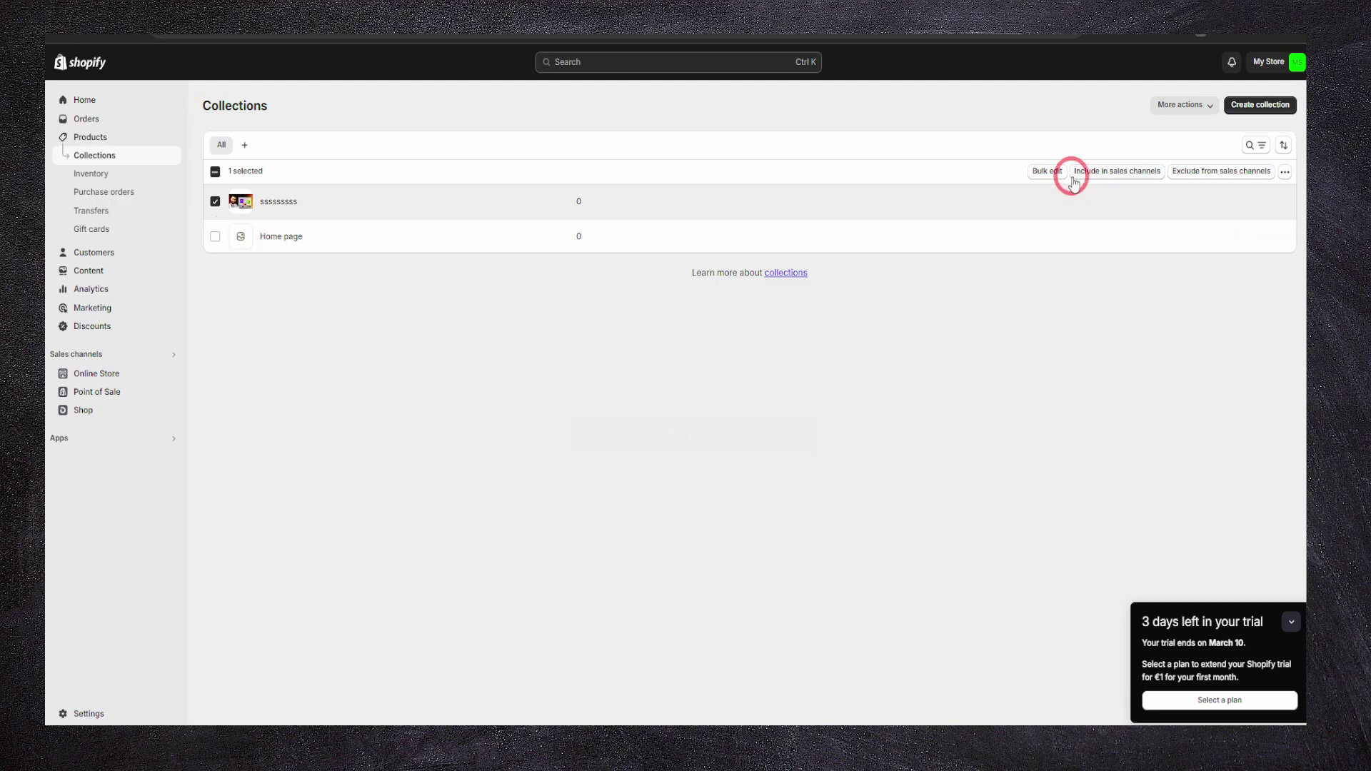
click(1285, 172)
click(642, 168)
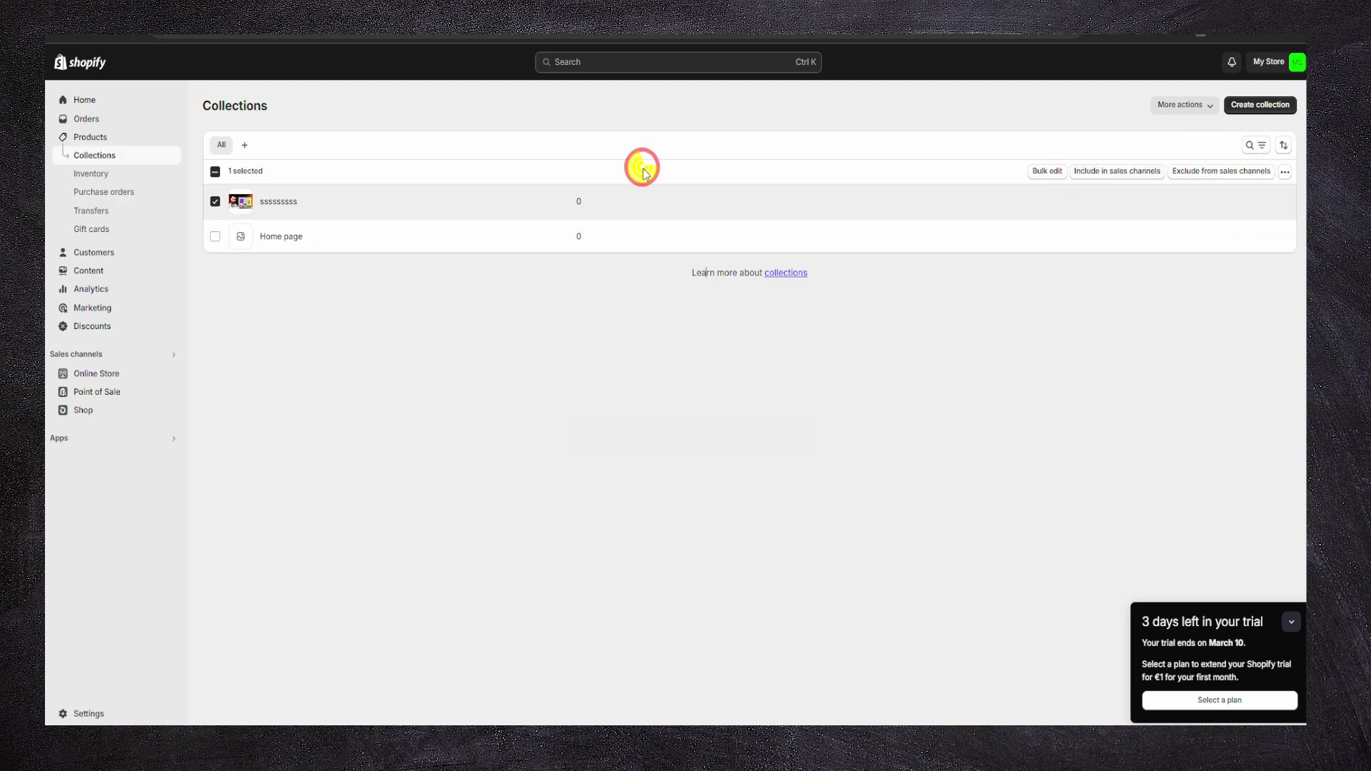
click(215, 203)
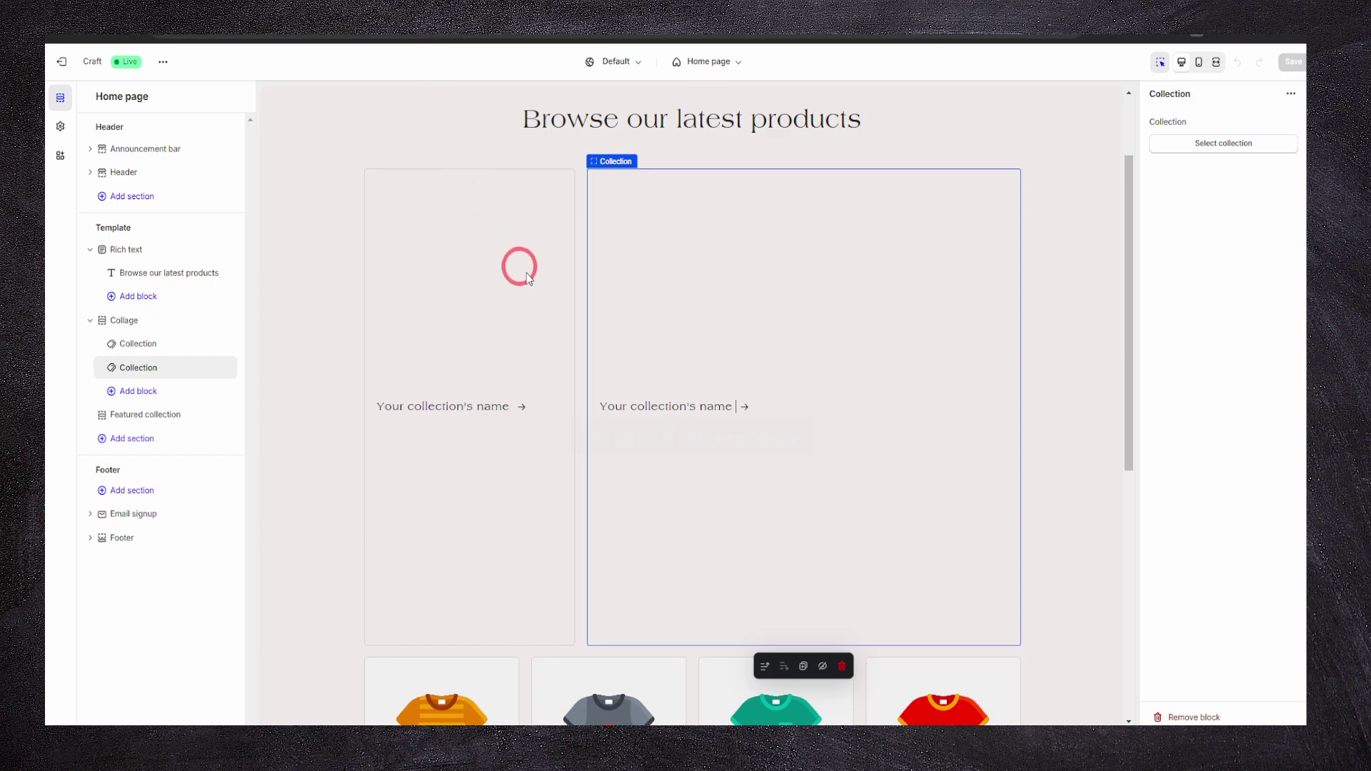
Try the "sssssssss" collection in the Collage section's first Collection block and review the home page preview
click(526, 392)
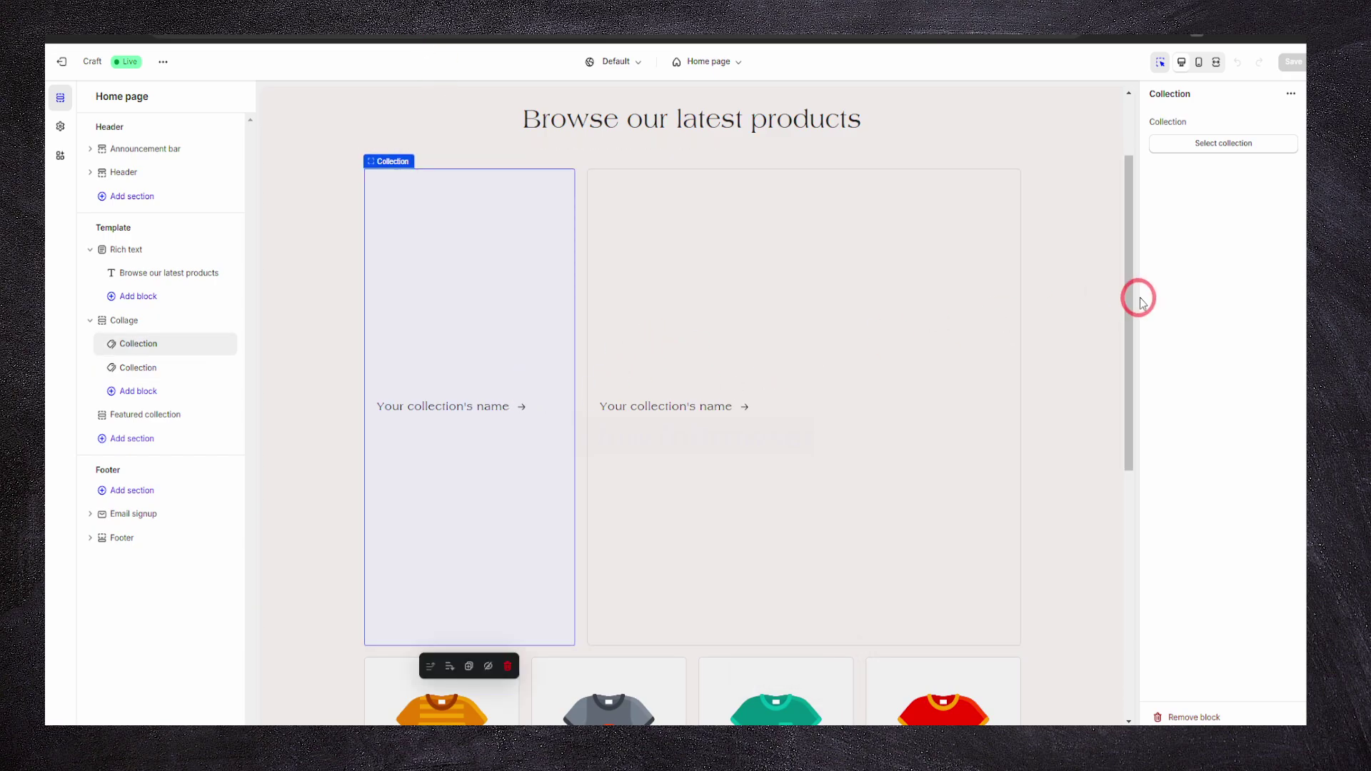
click(1219, 142)
click(1208, 131)
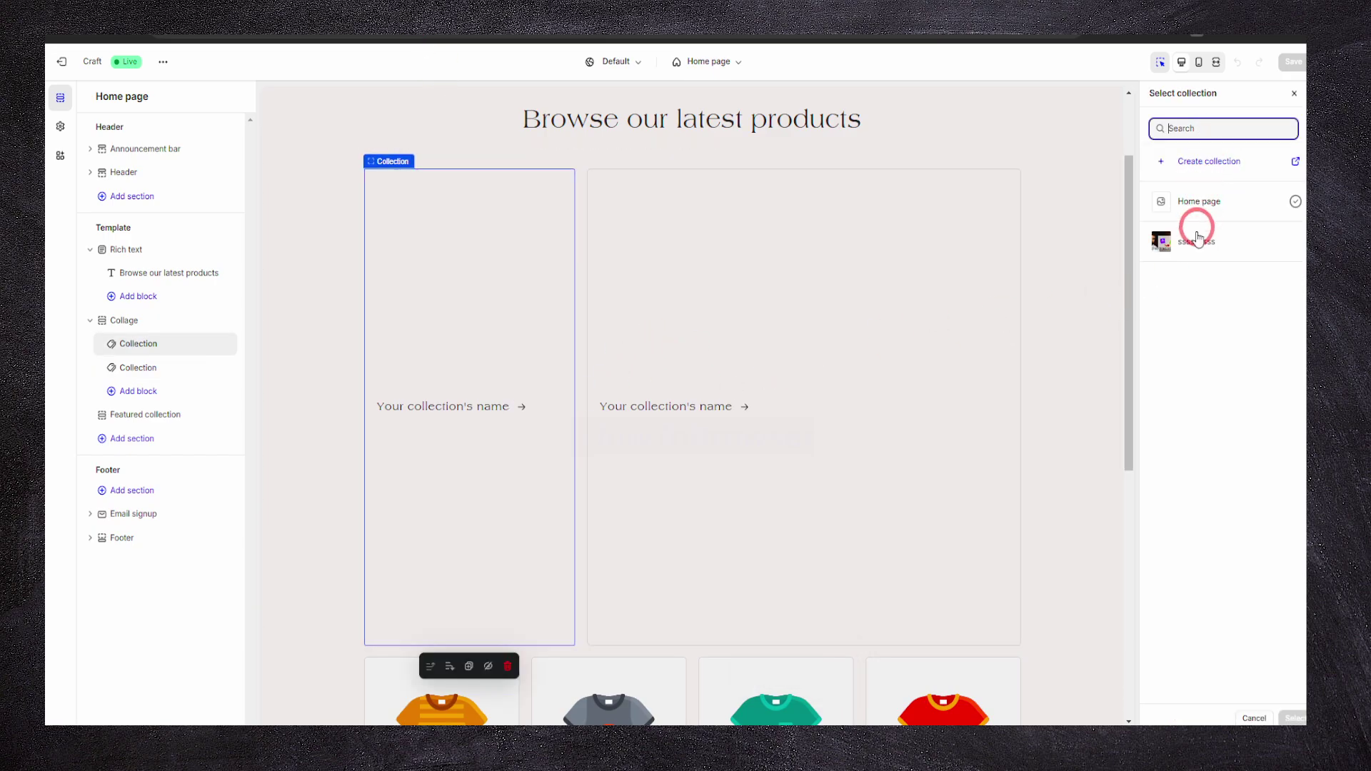
click(1196, 240)
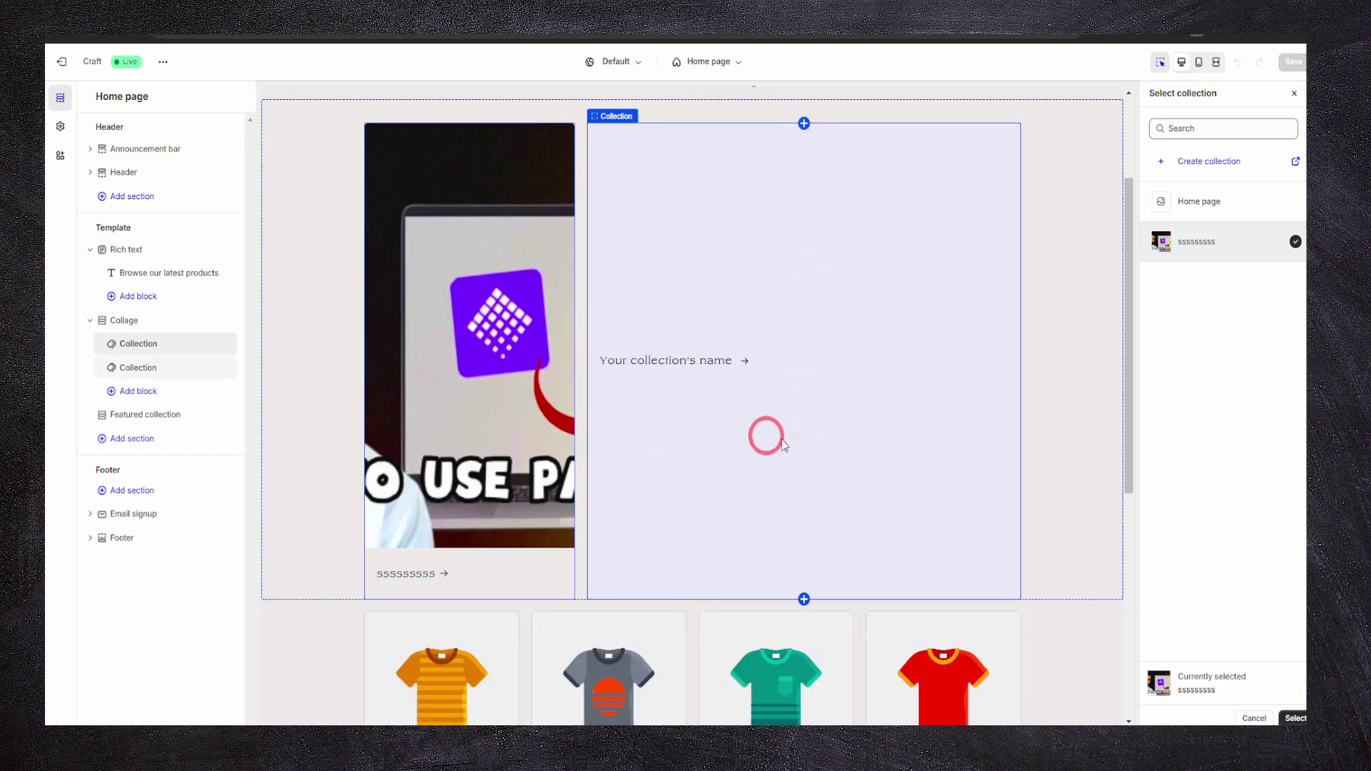
scroll(831, 371, down, 5)
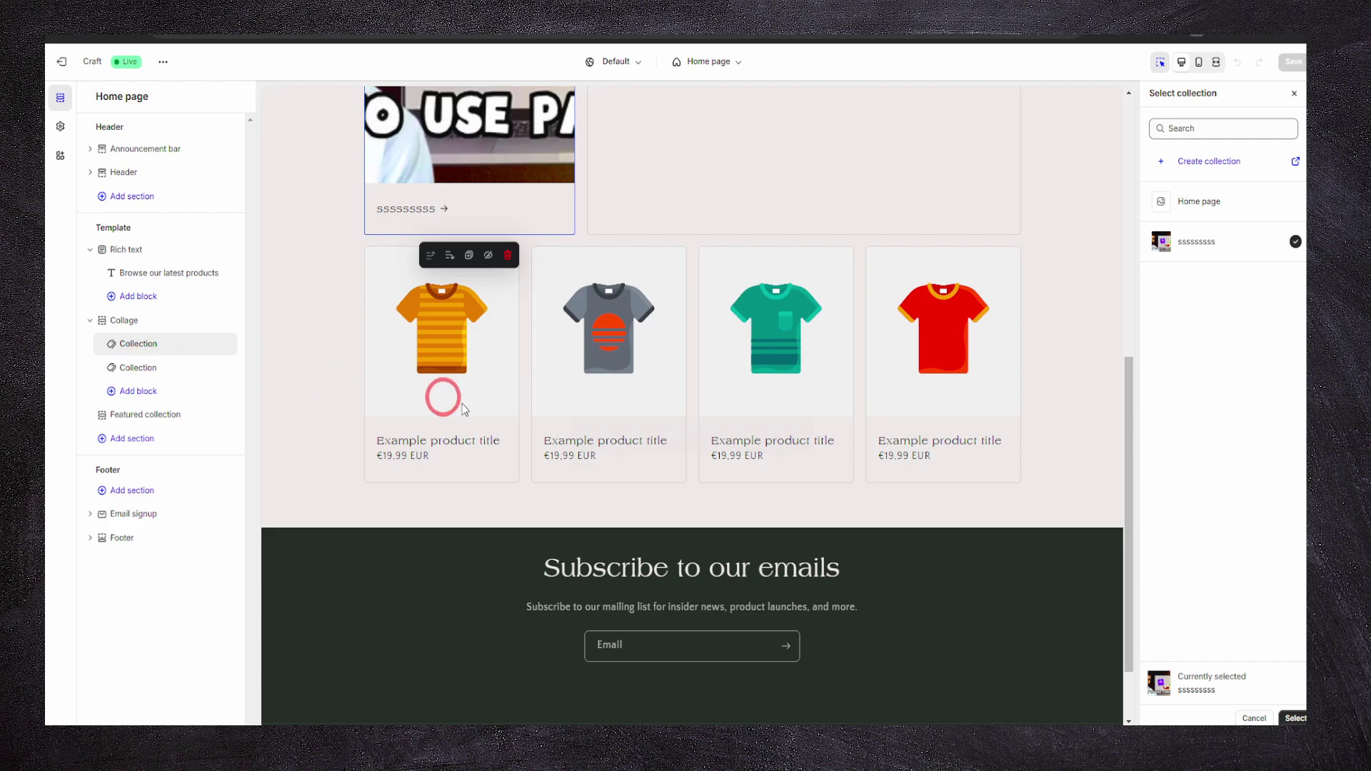
scroll(642, 429, down, 1)
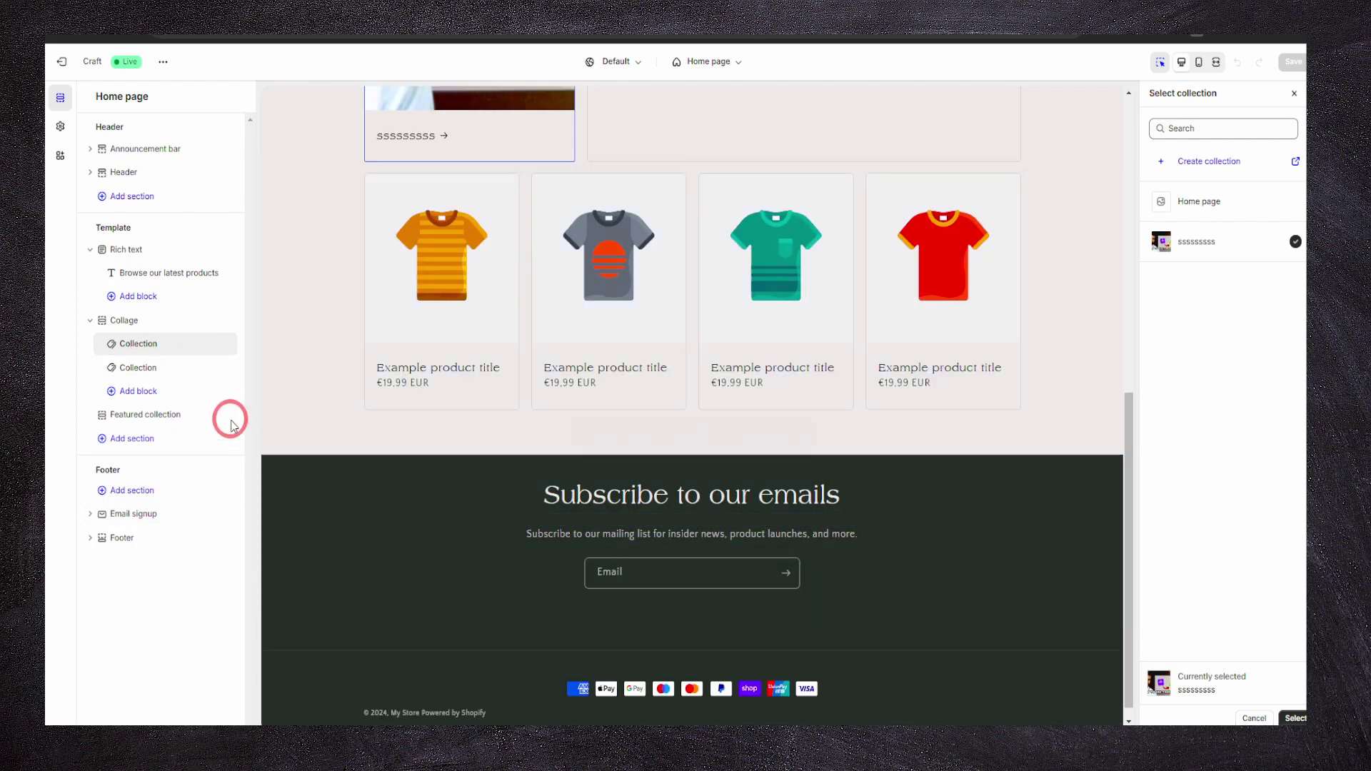
Open the theme's Logo settings, switch to Canva and create a blank Logo design from a search for "logo"
click(61, 127)
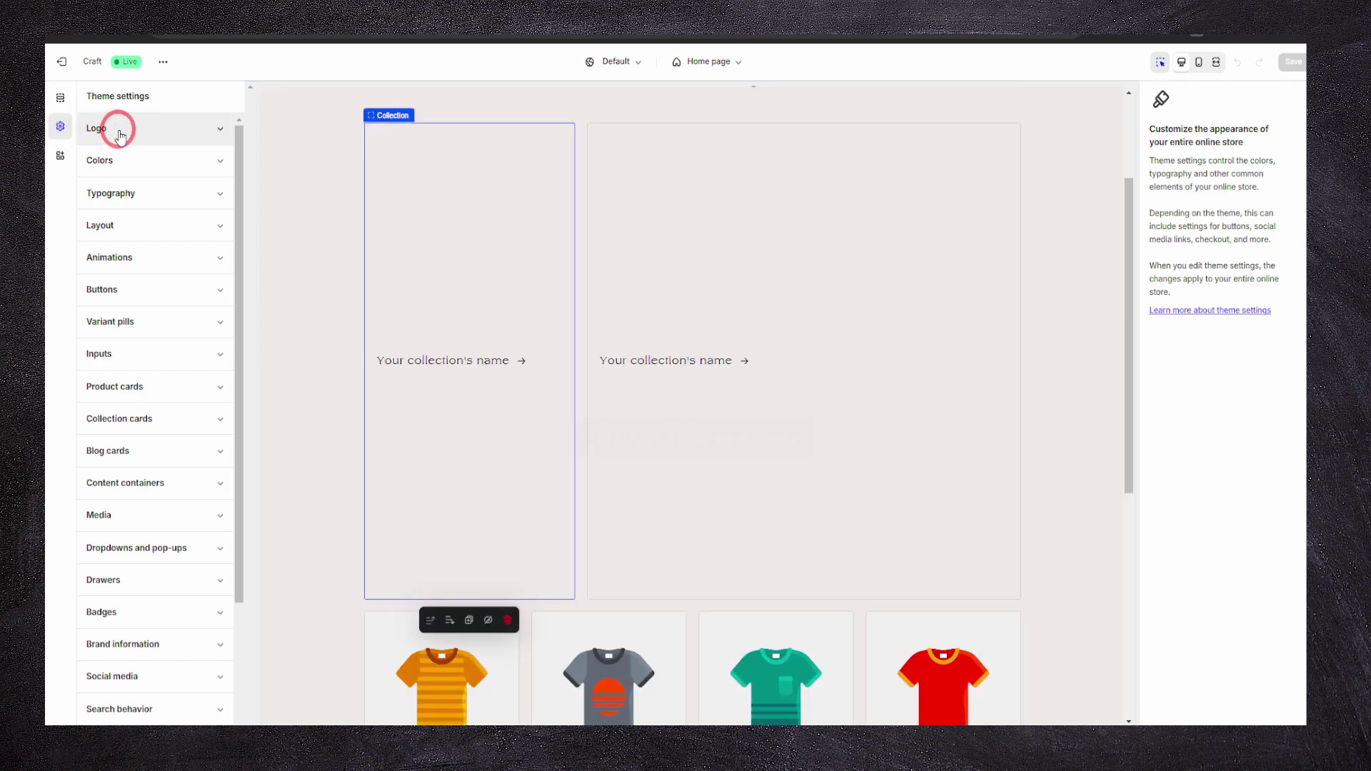
click(119, 131)
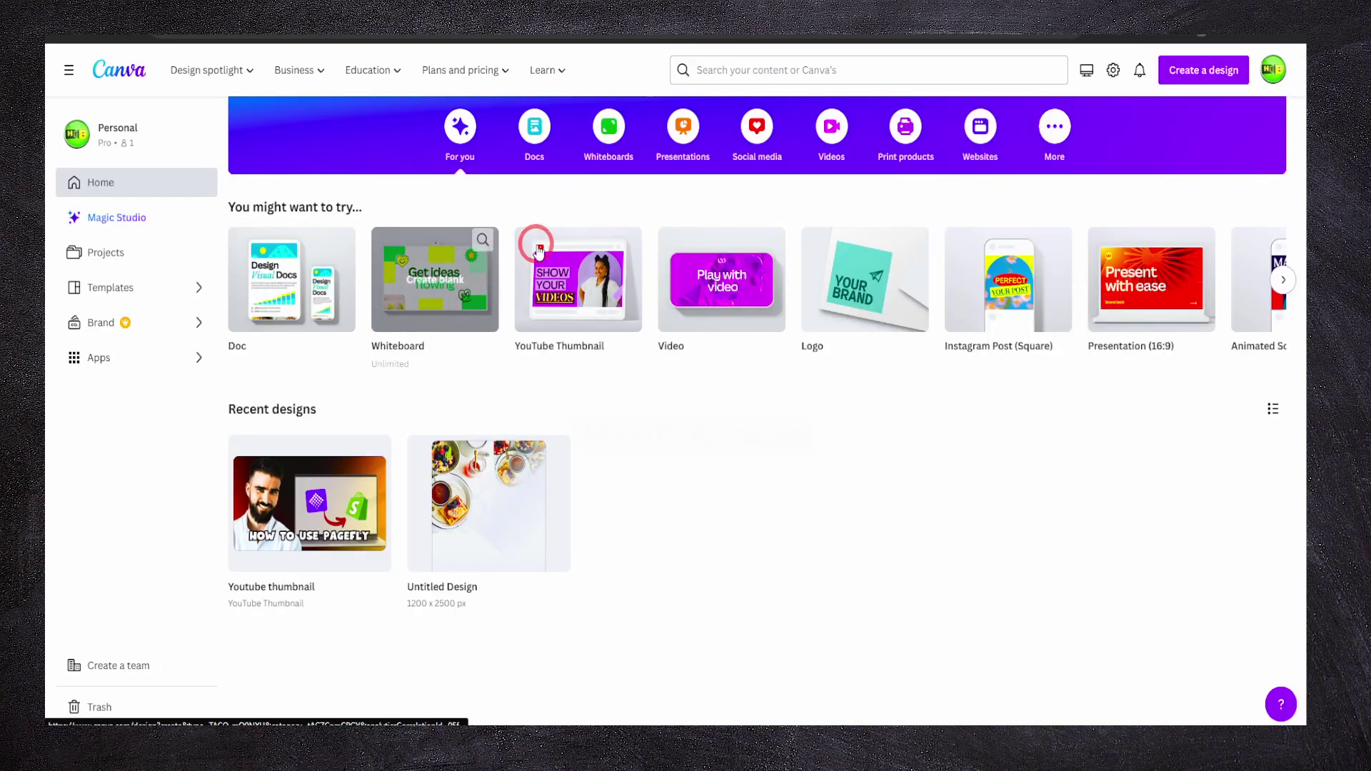
click(1186, 85)
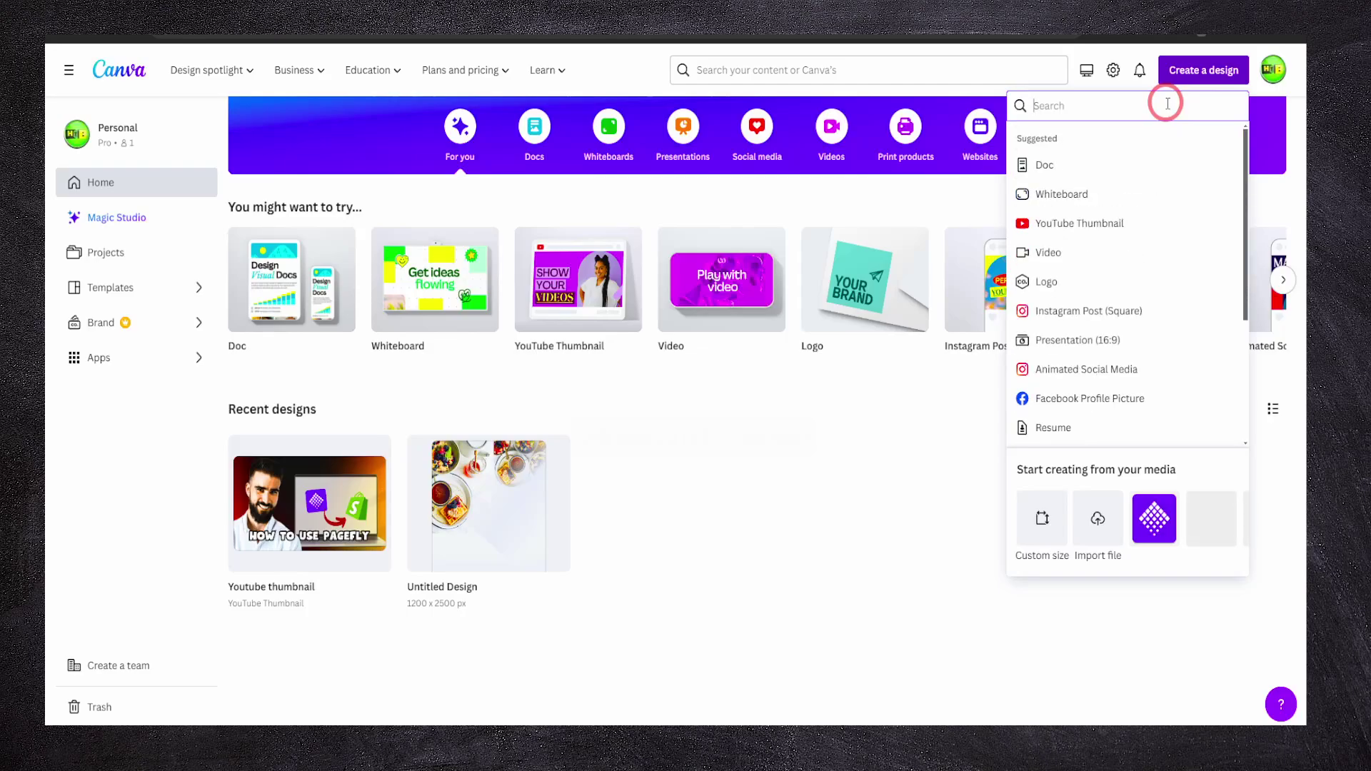
text(can)
key(BackSpace)
key(BackSpace)
key(BackSpace)
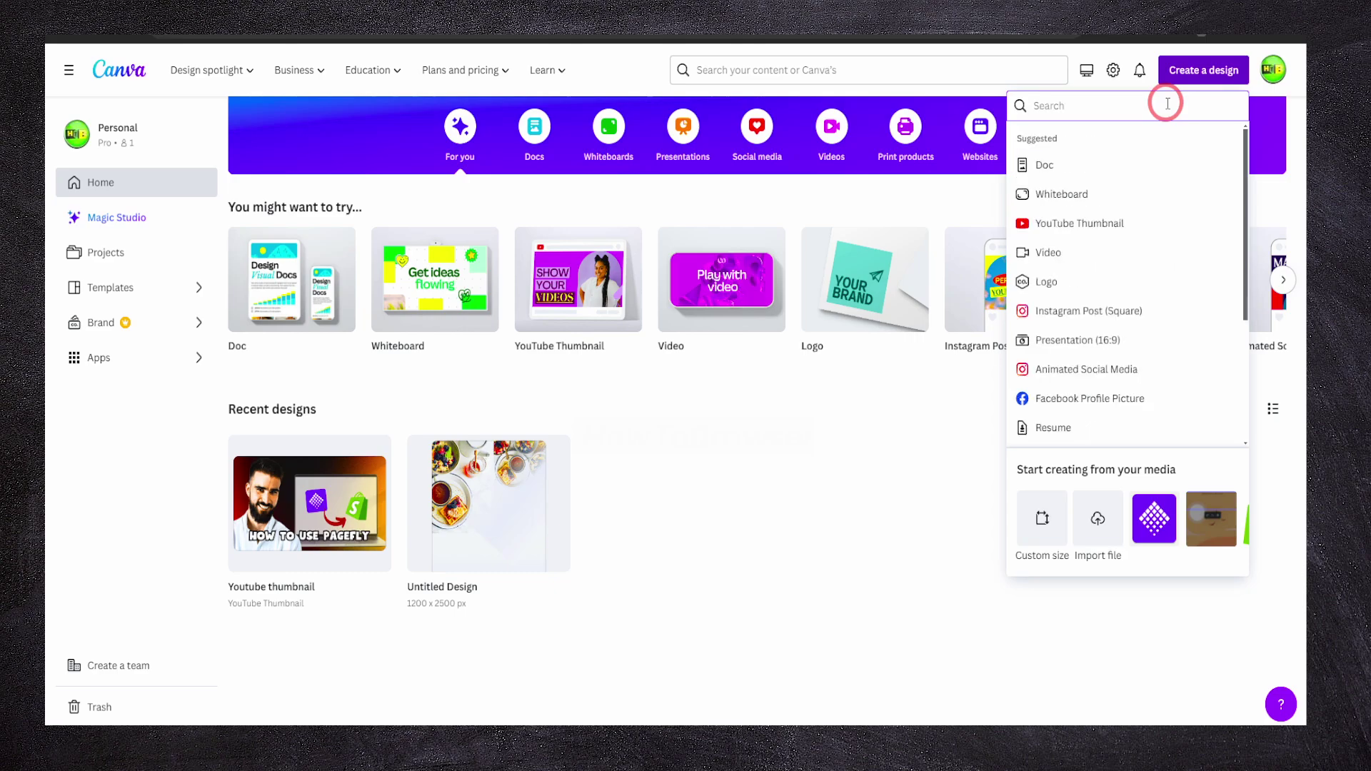
text(pri)
key(BackSpace)
key(BackSpace)
key(BackSpace)
text(logo)
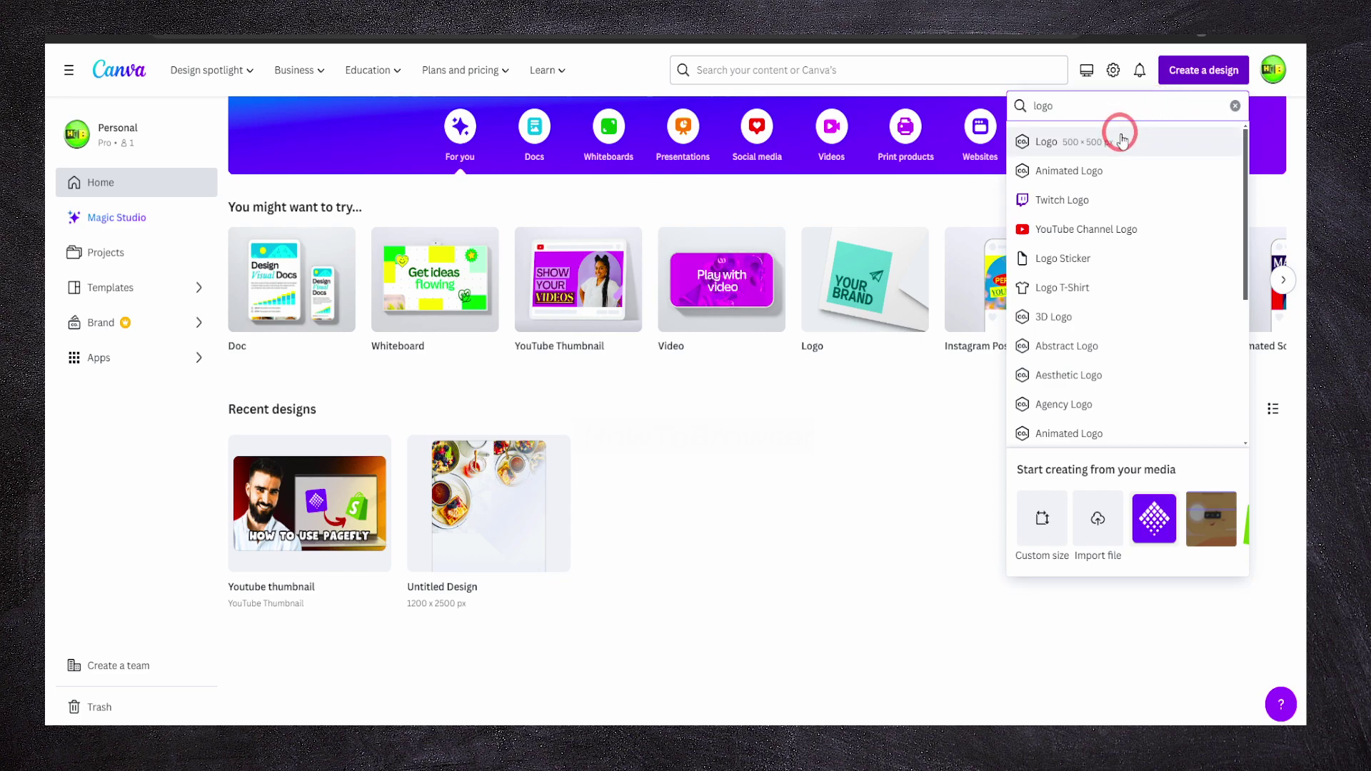
click(1048, 140)
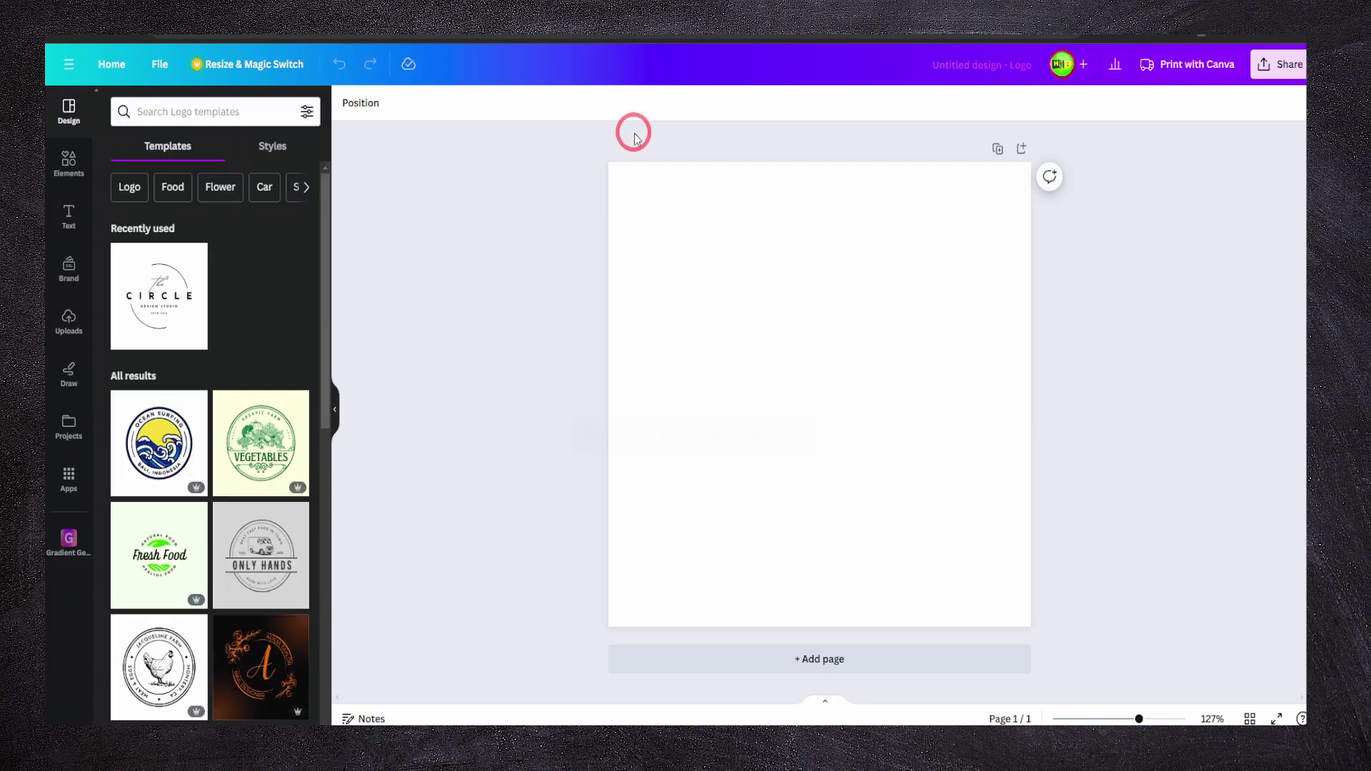
Apply the recently used "The Circle Design Studio" template to the logo design and download it as JPG
click(490, 86)
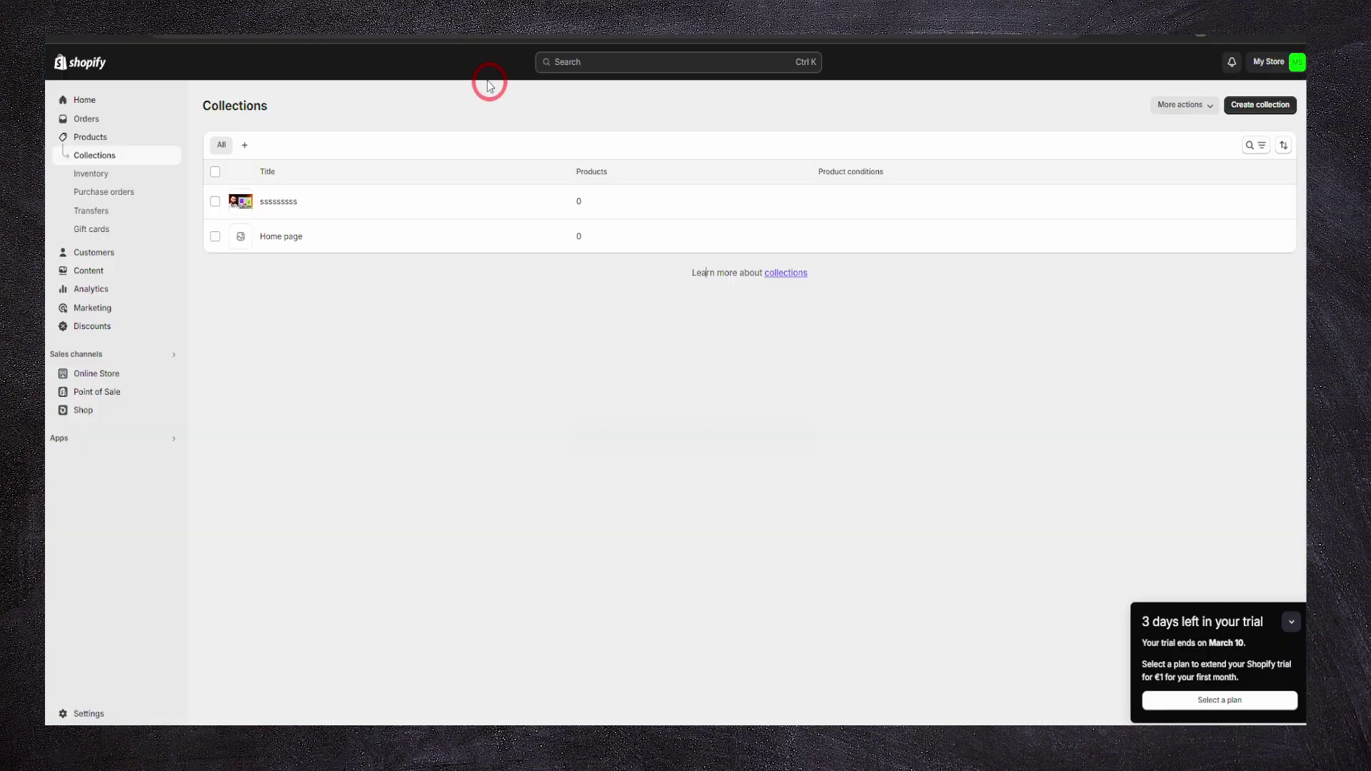
click(504, 175)
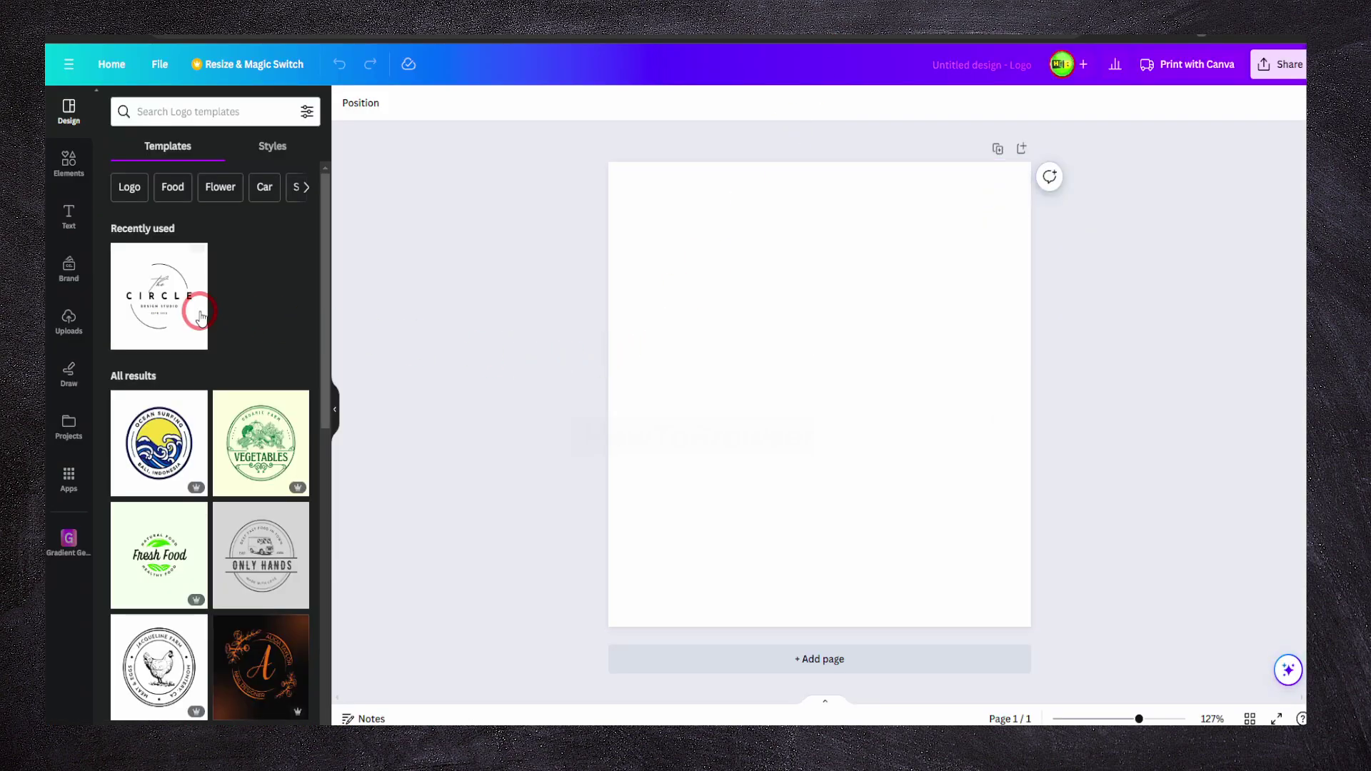
click(201, 315)
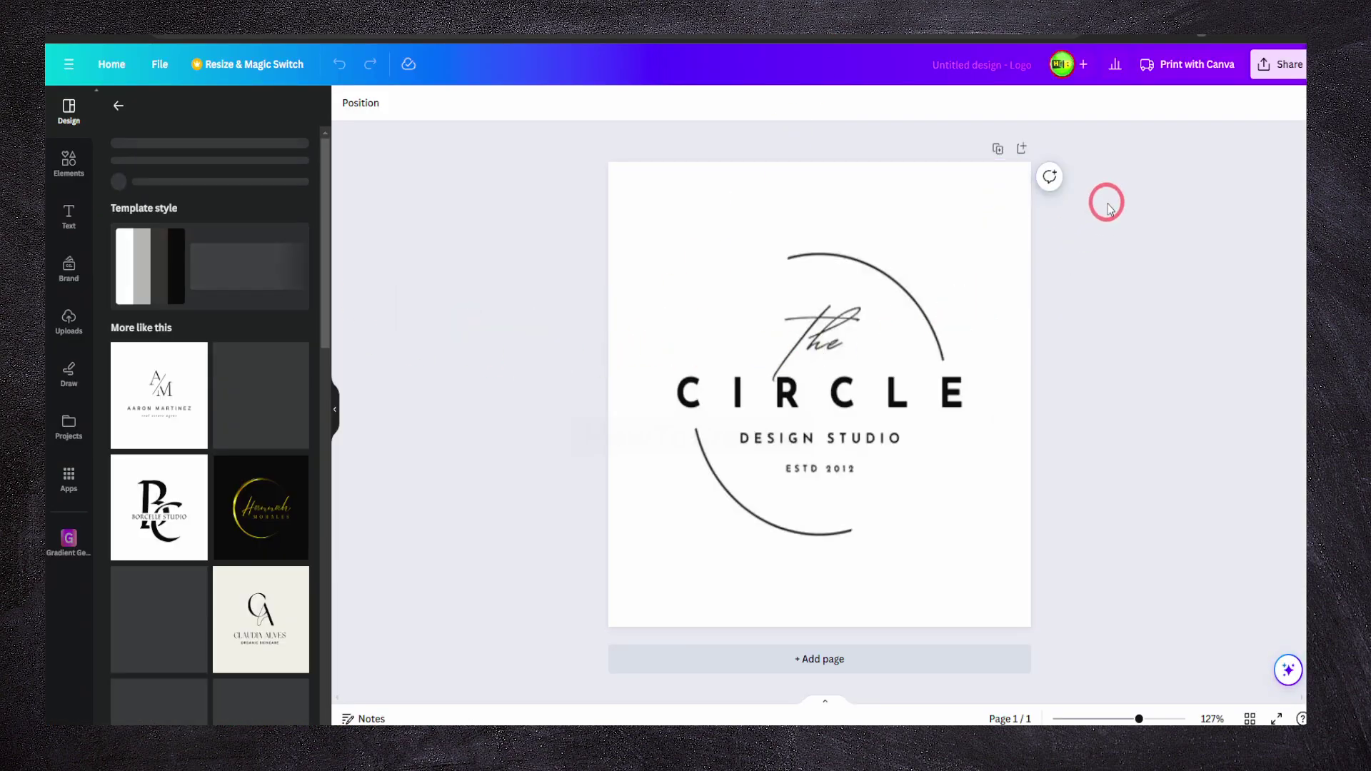
click(1280, 64)
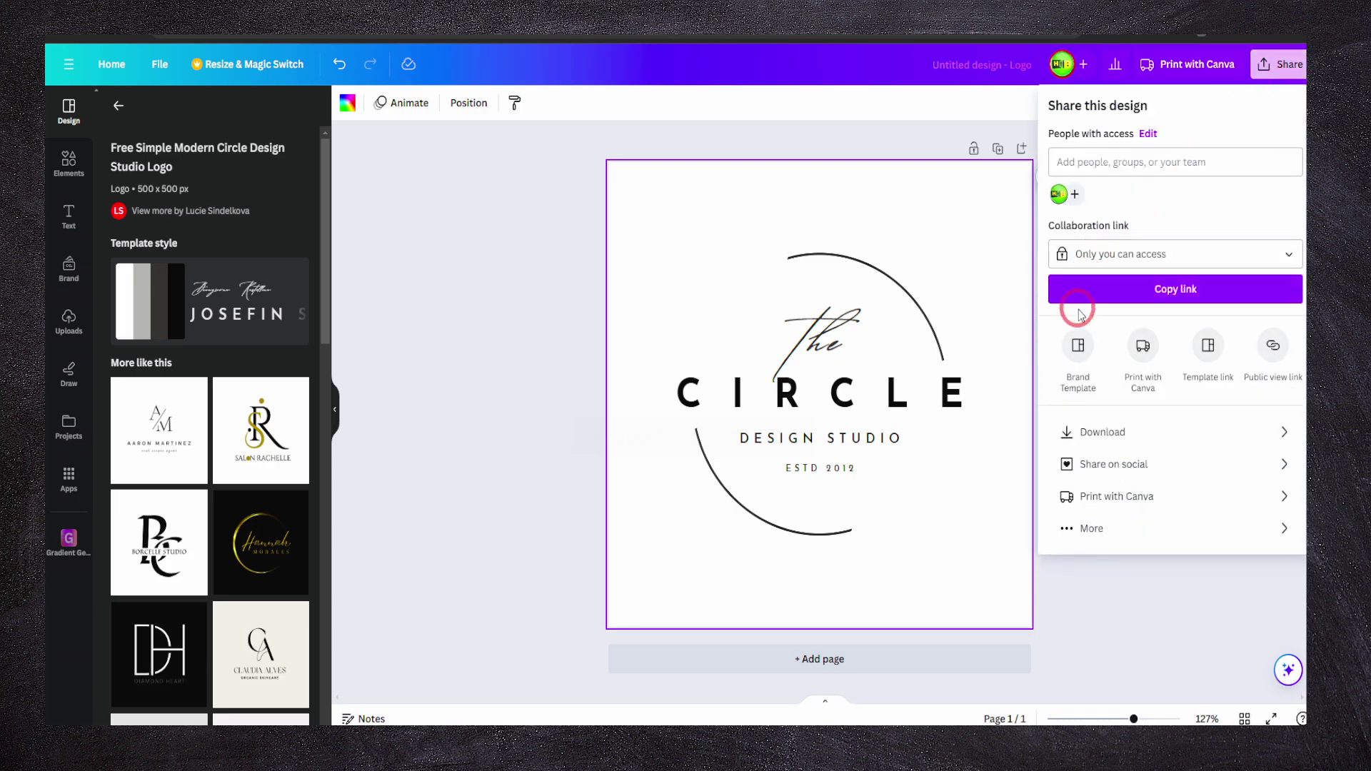
click(1069, 429)
click(1085, 171)
click(1085, 200)
click(1100, 358)
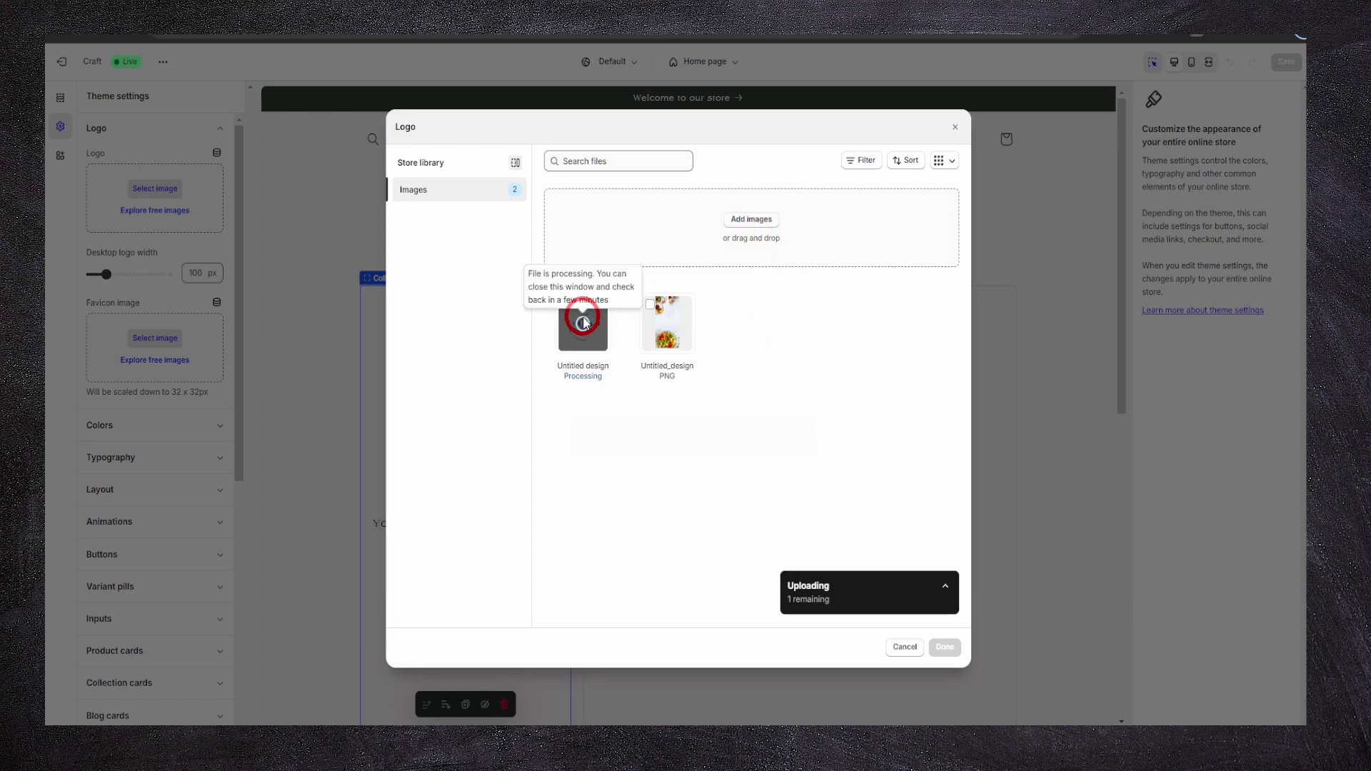
Switch back to the Shopify theme editor and set the uploaded Untitled_design JPG as the theme's logo
click(597, 298)
click(603, 333)
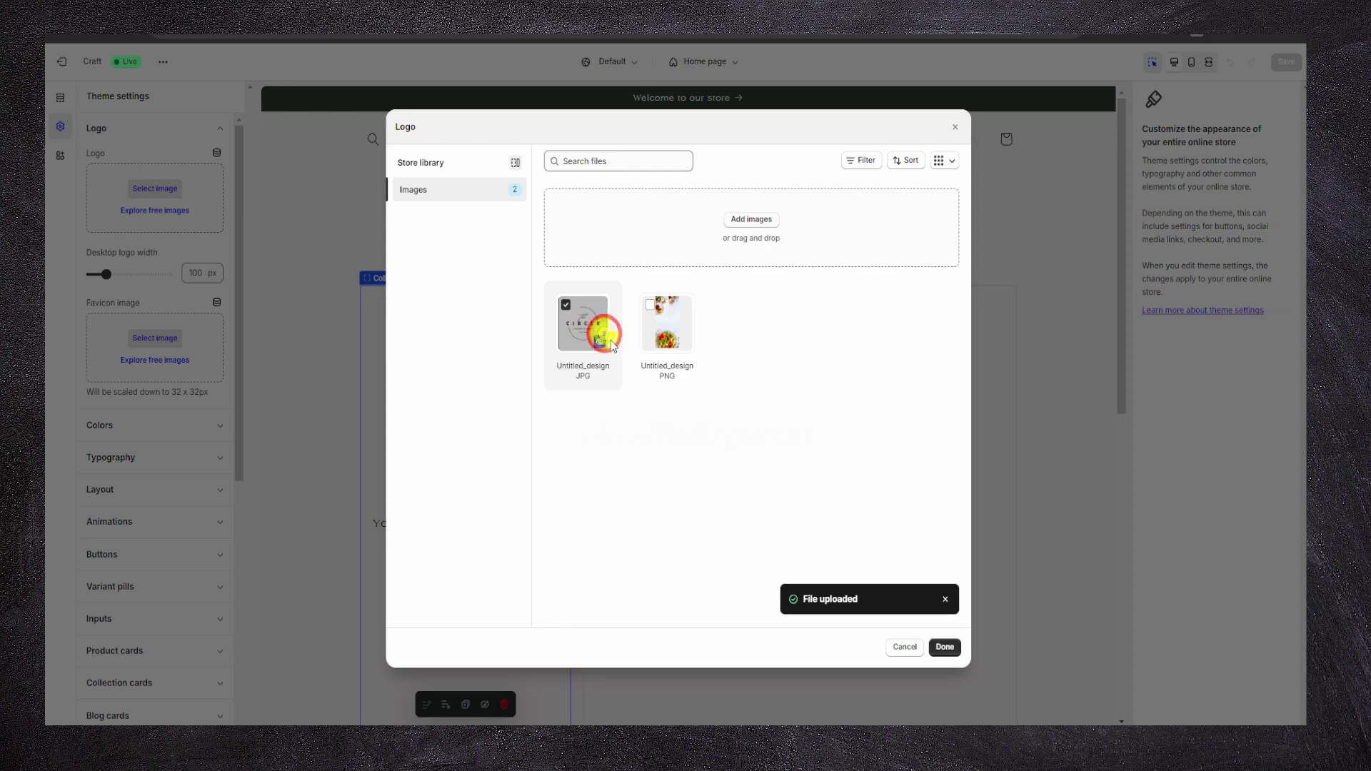
click(945, 647)
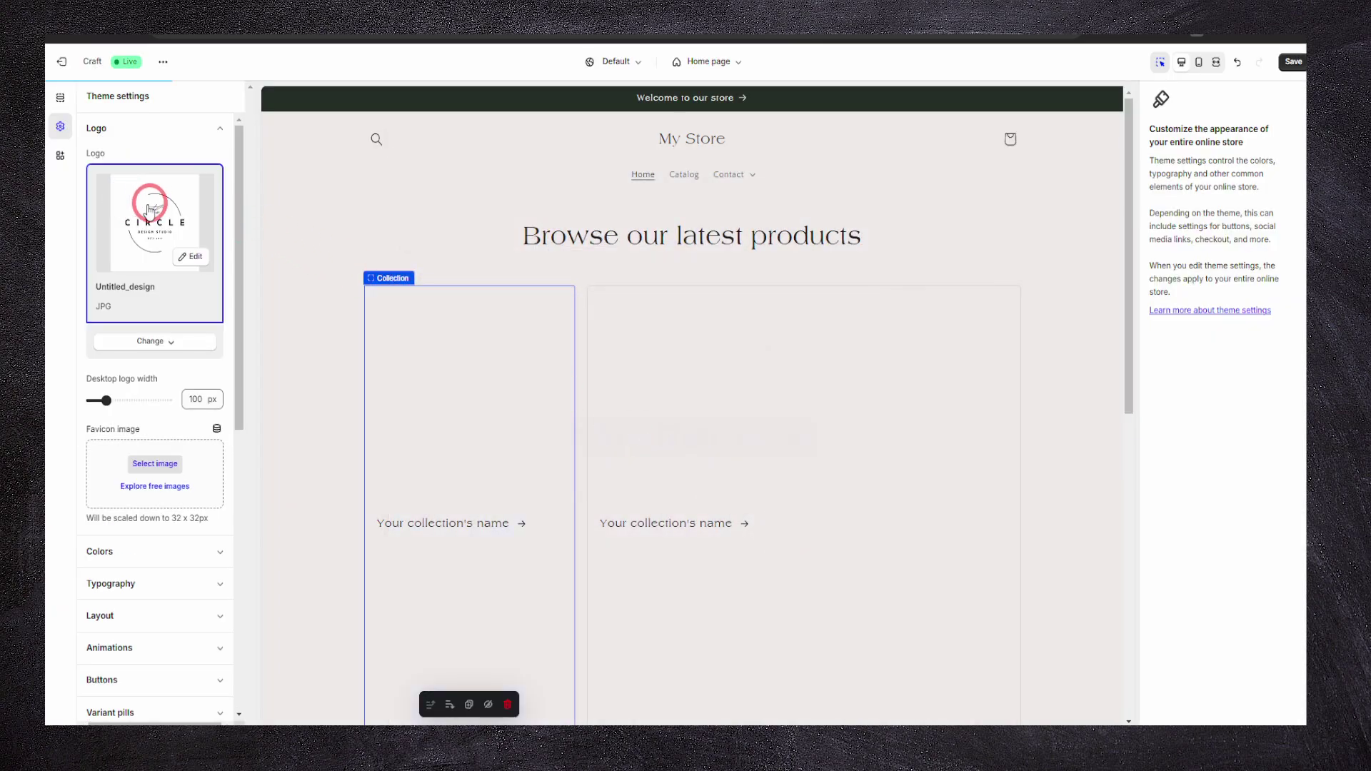
Add a focal point near the center of the logo image and save the image edit
click(190, 256)
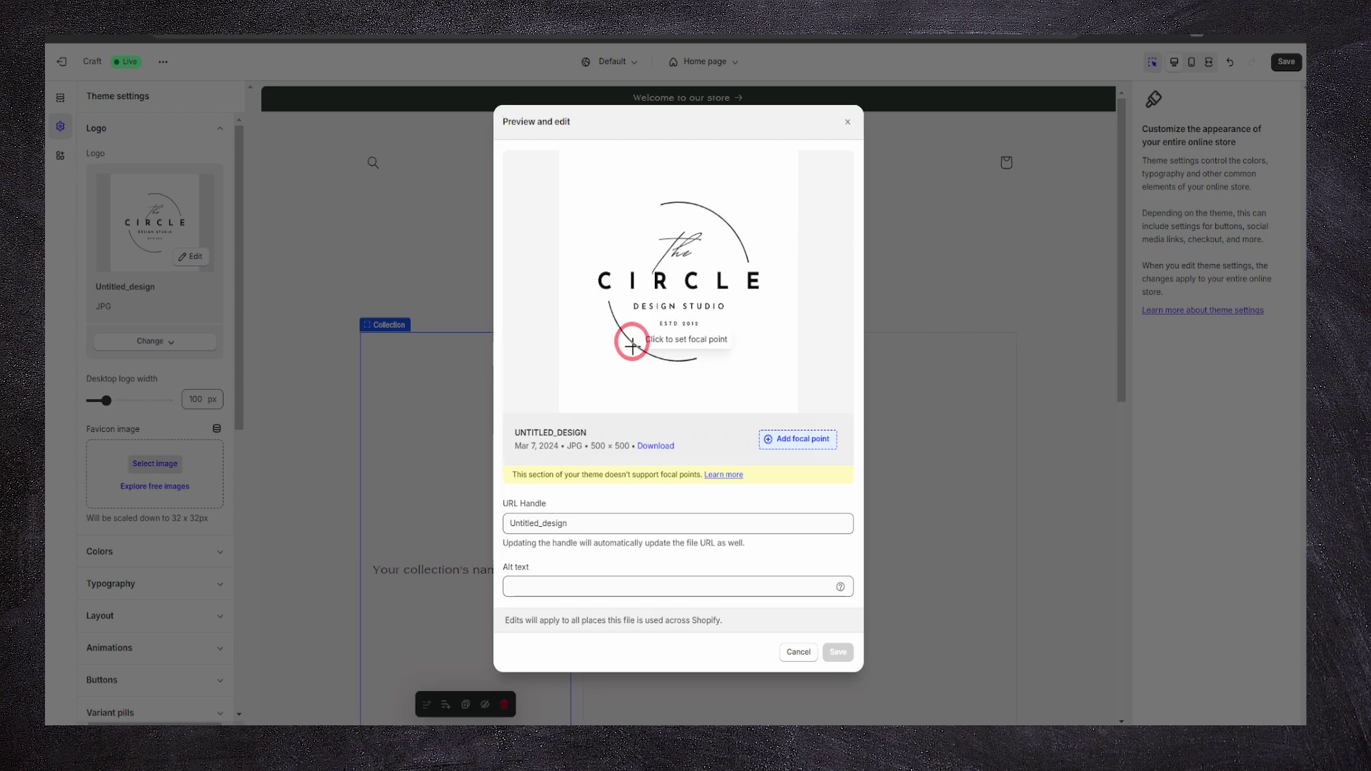
click(684, 282)
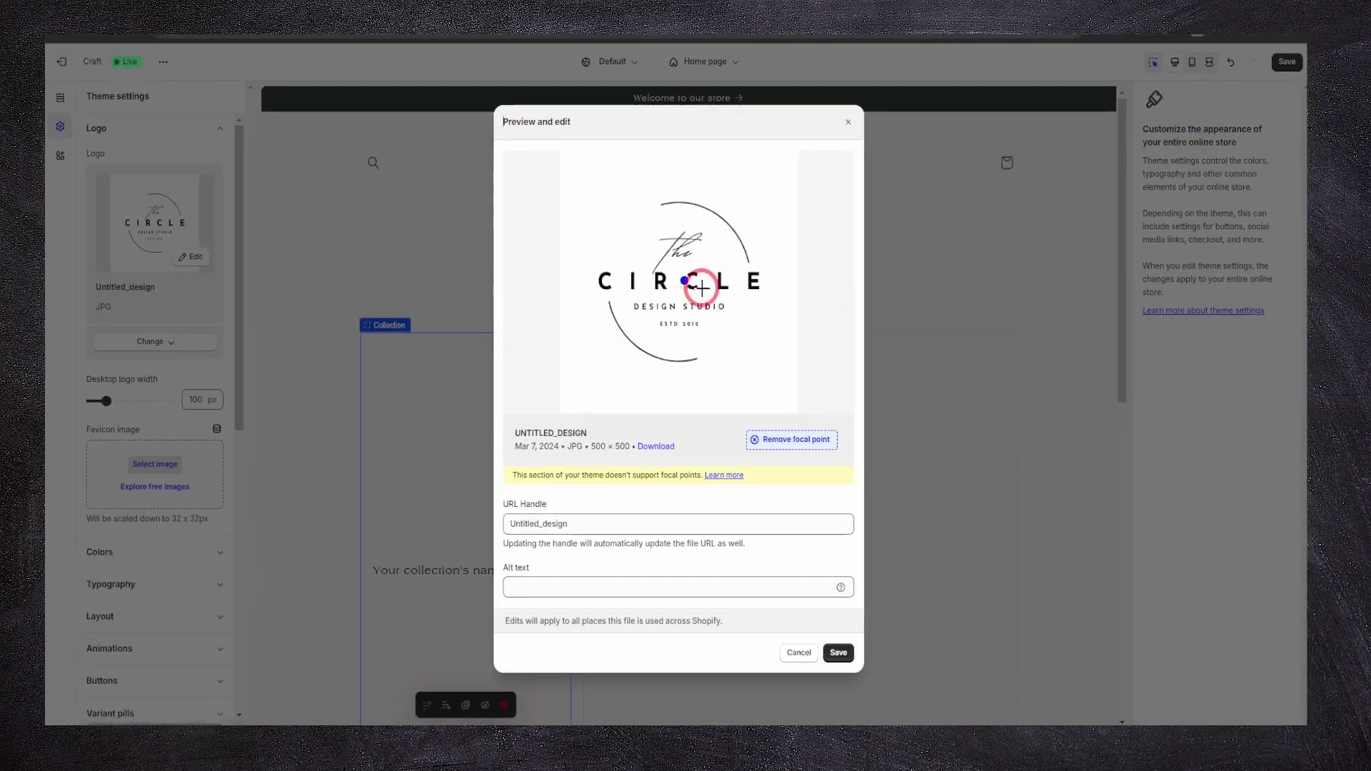
click(837, 651)
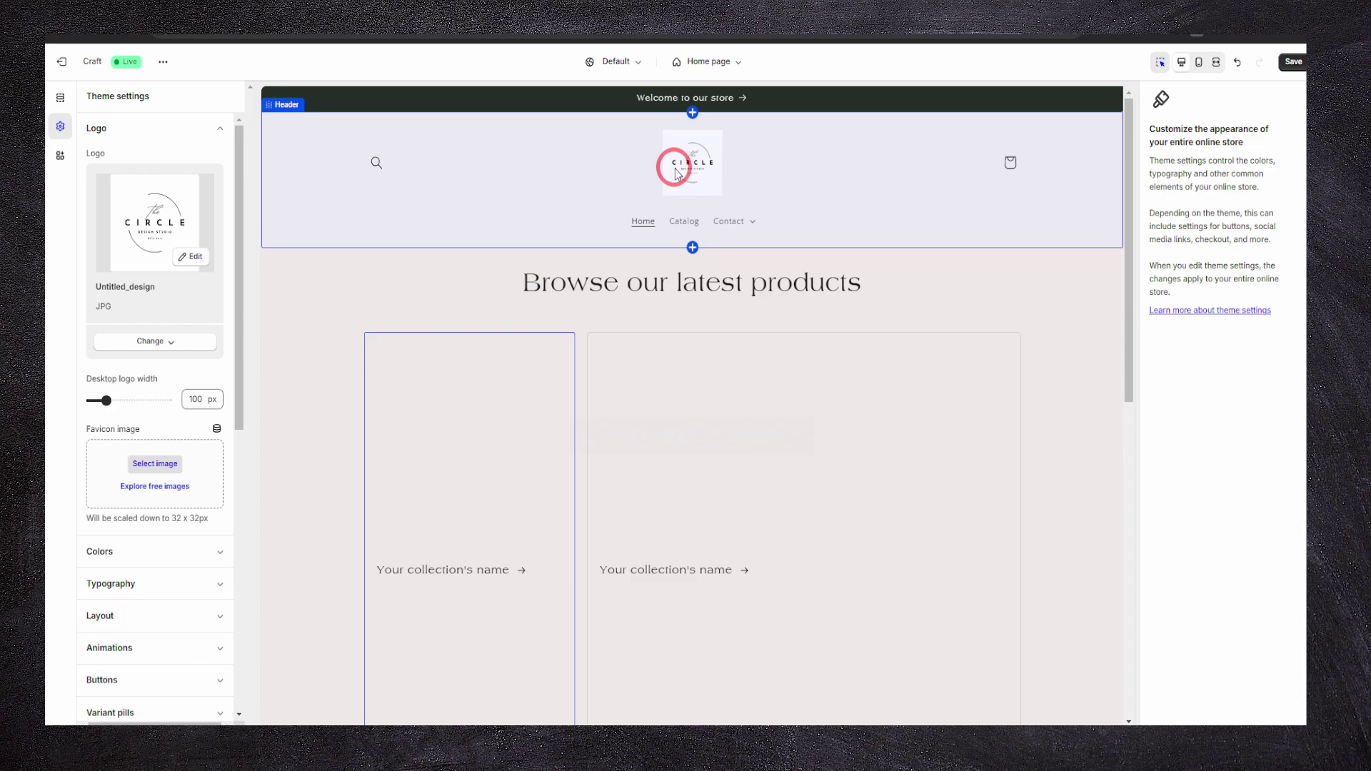
Try Scheme 3 and Scheme 4 as the Header section's color scheme and settle on Scheme 5
click(294, 159)
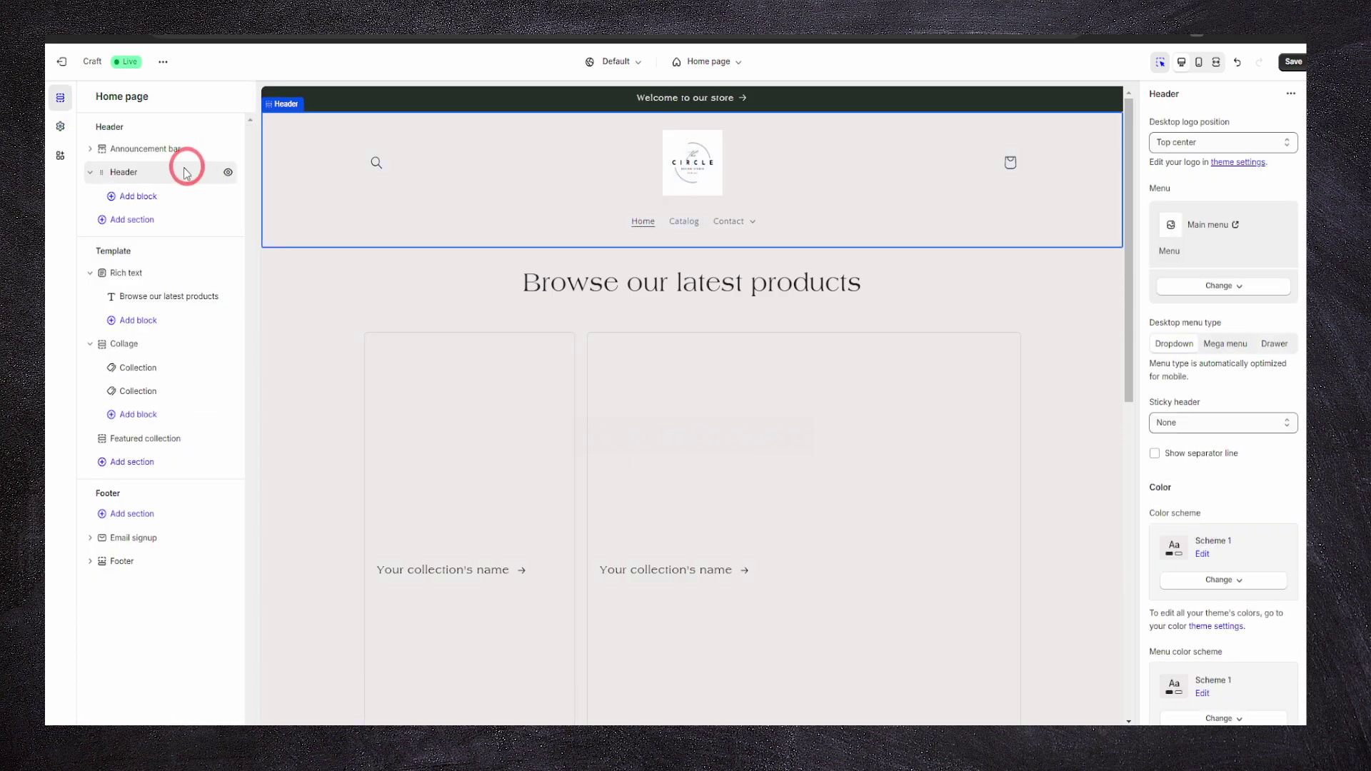
scroll(1302, 277, down, 2)
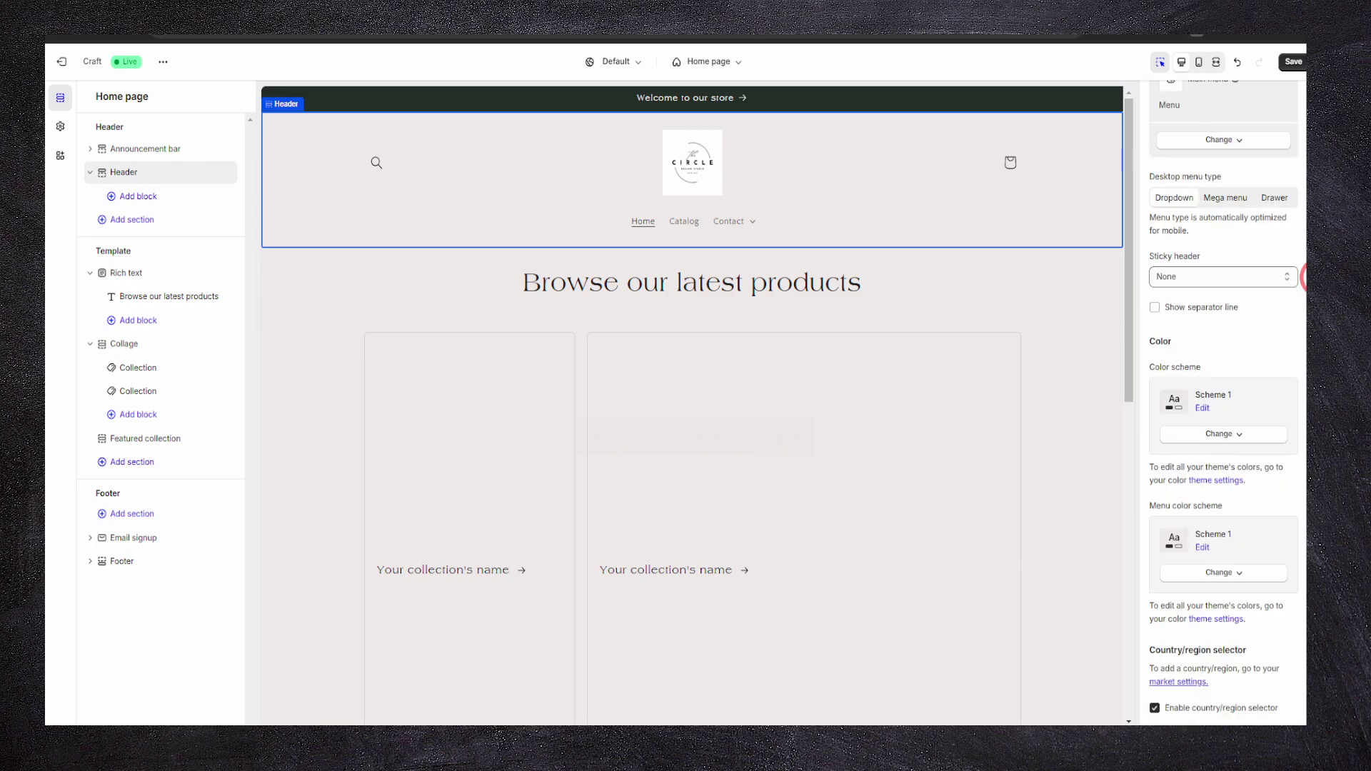
click(1203, 435)
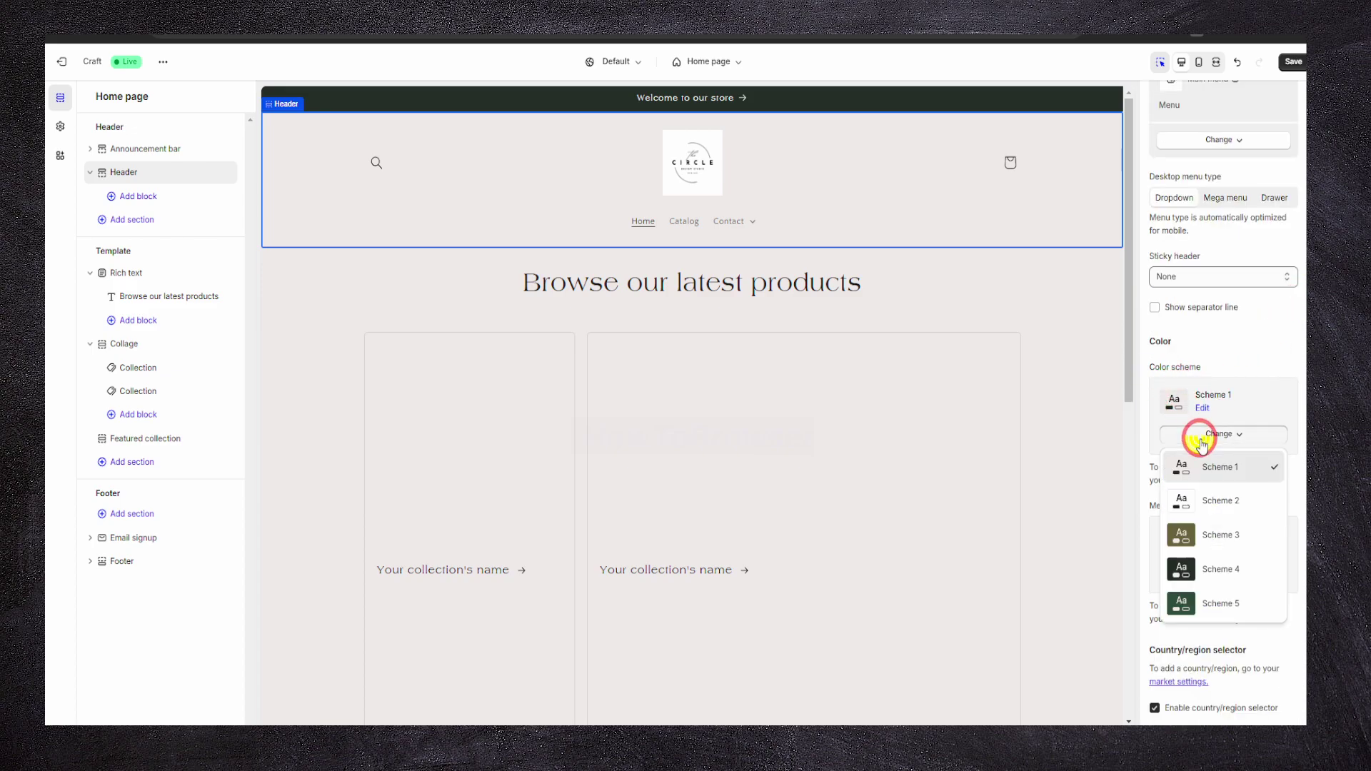
click(1211, 533)
click(1218, 435)
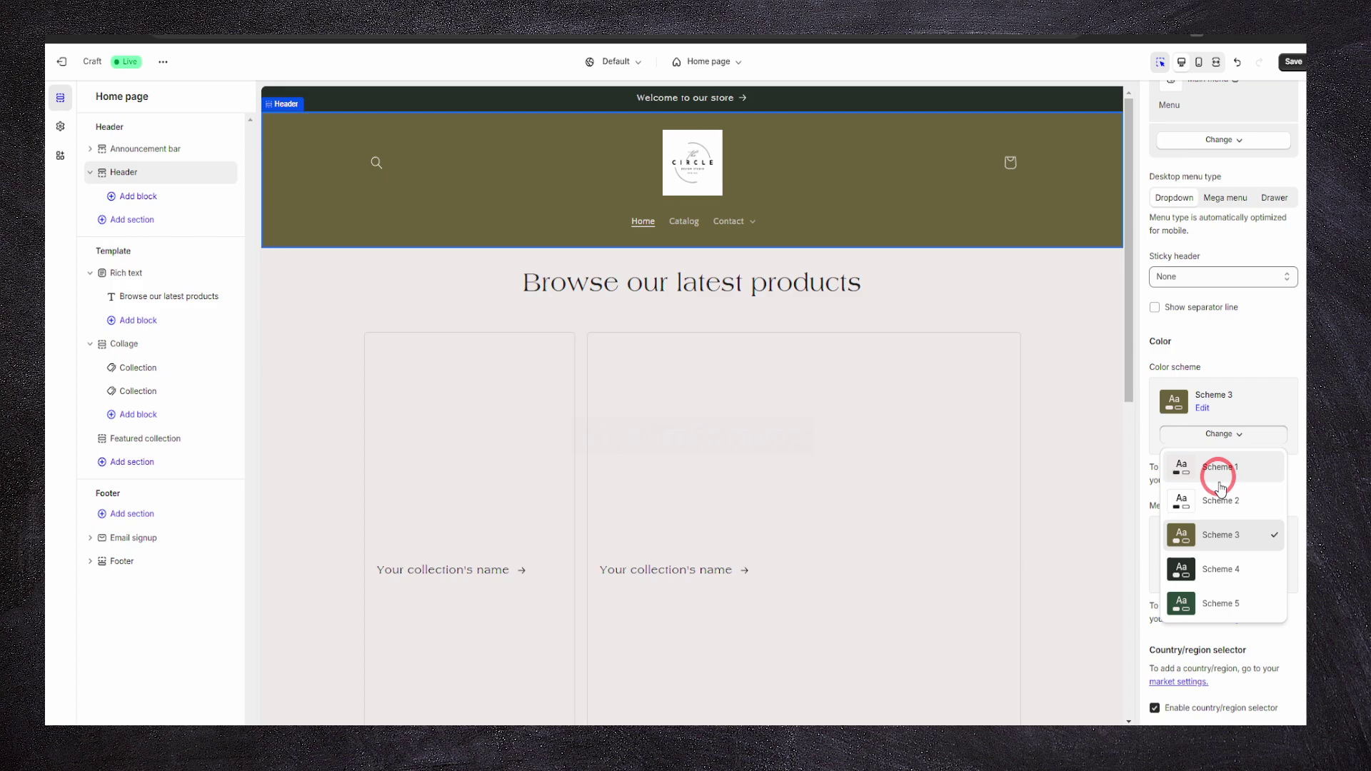
click(1220, 571)
click(1206, 434)
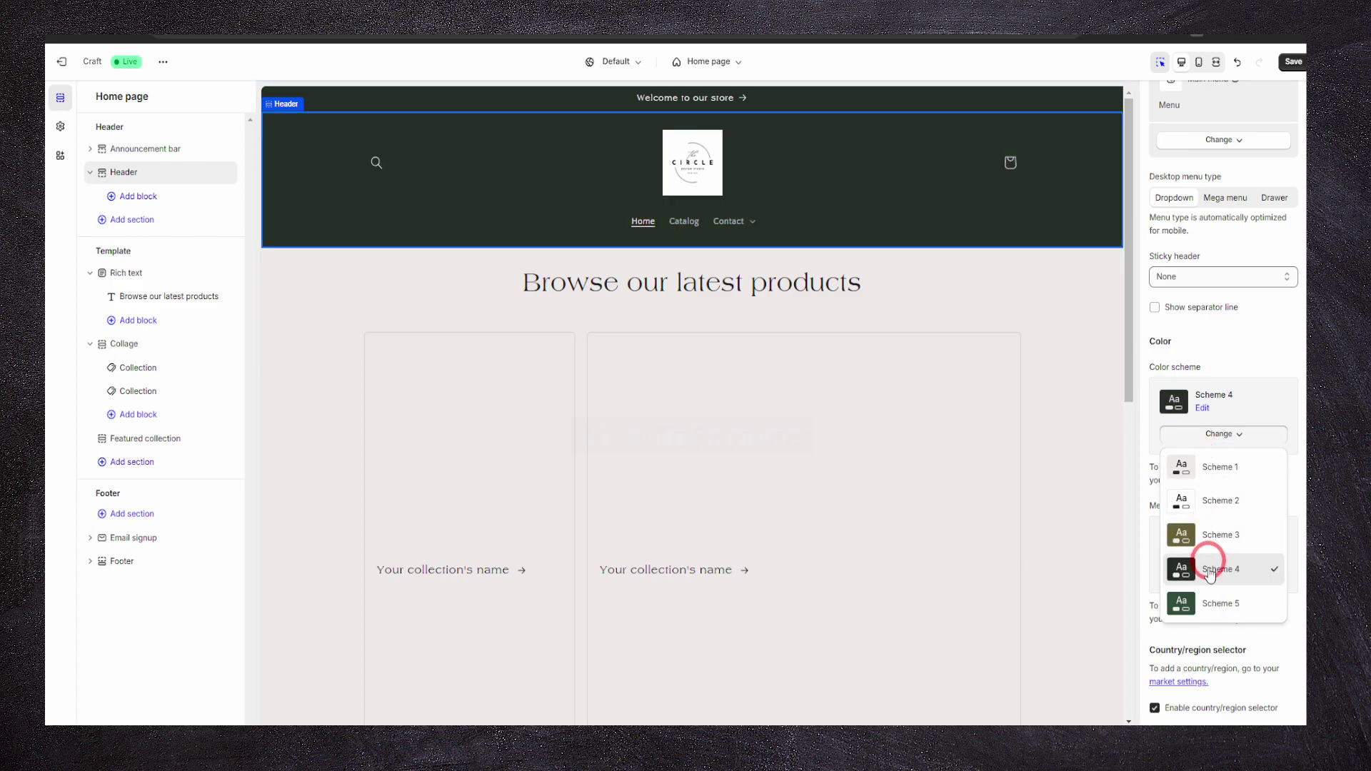
click(1207, 601)
Look through the Logo settings and the available color schemes in the theme settings, then return to the Header section
click(60, 128)
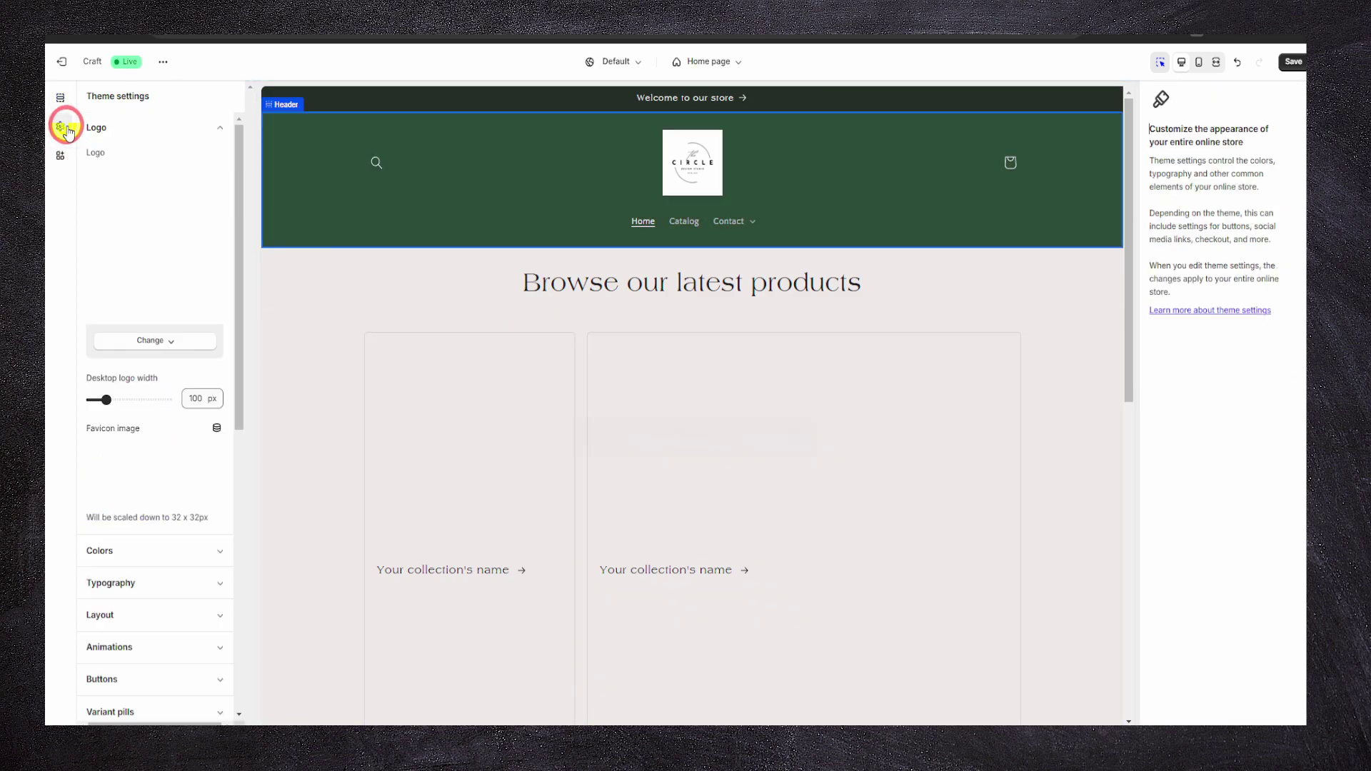
scroll(129, 207, down, 3)
scroll(139, 221, up, 3)
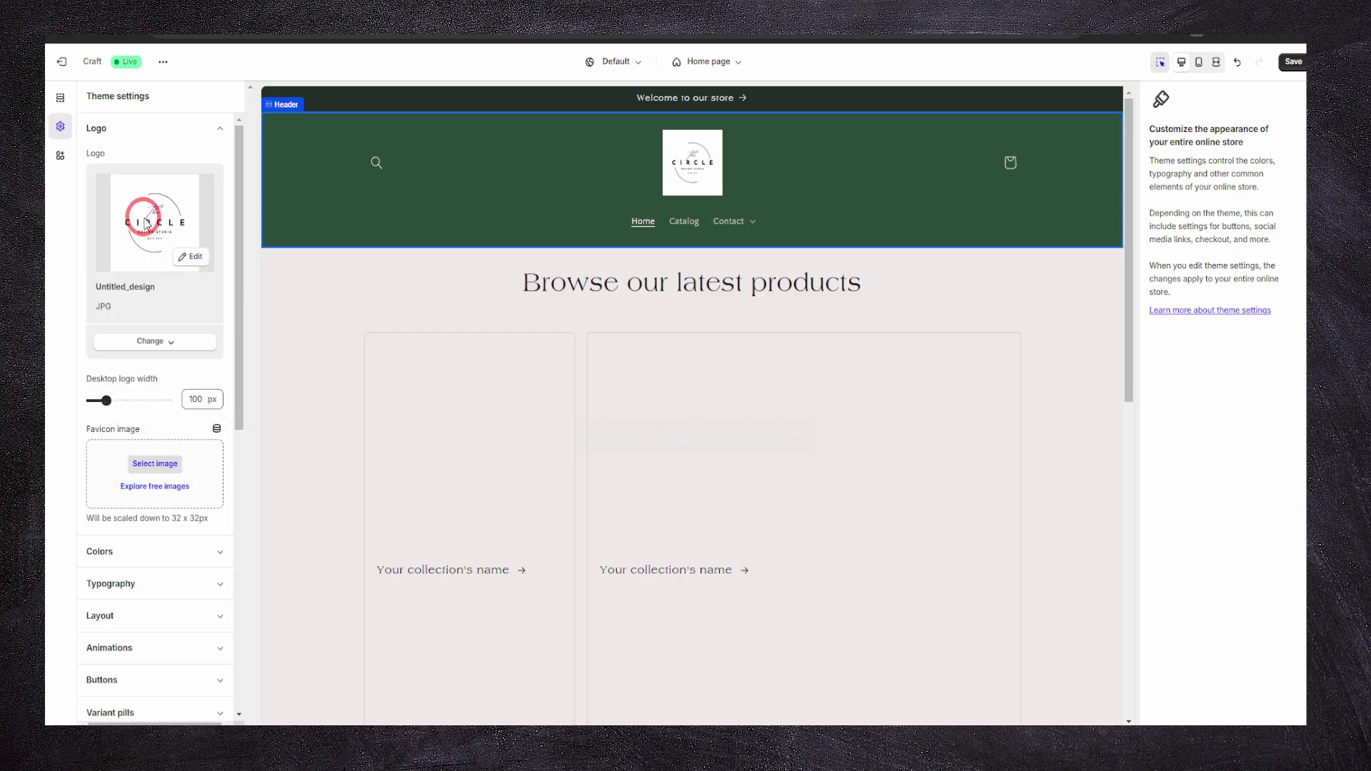
scroll(134, 357, down, 1)
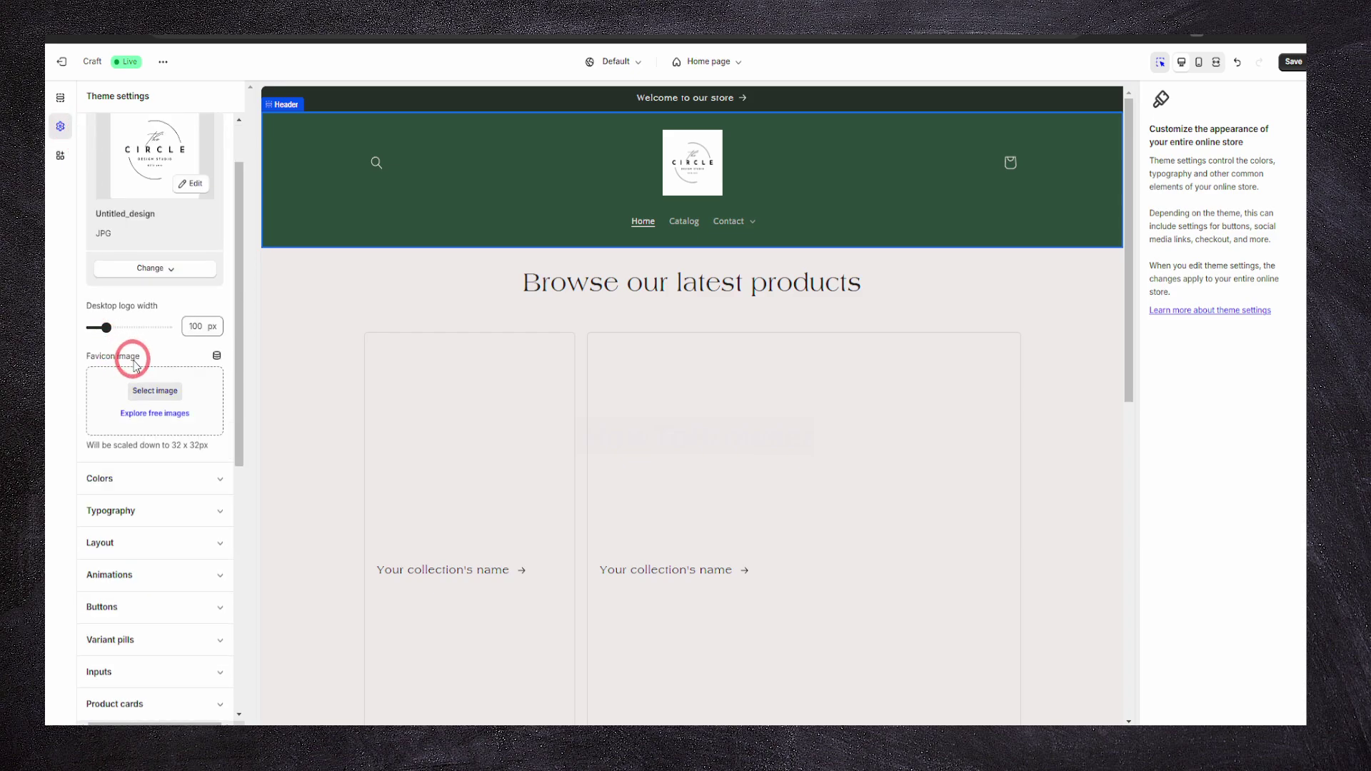
scroll(135, 361, down, 1)
click(135, 401)
scroll(125, 300, up, 2)
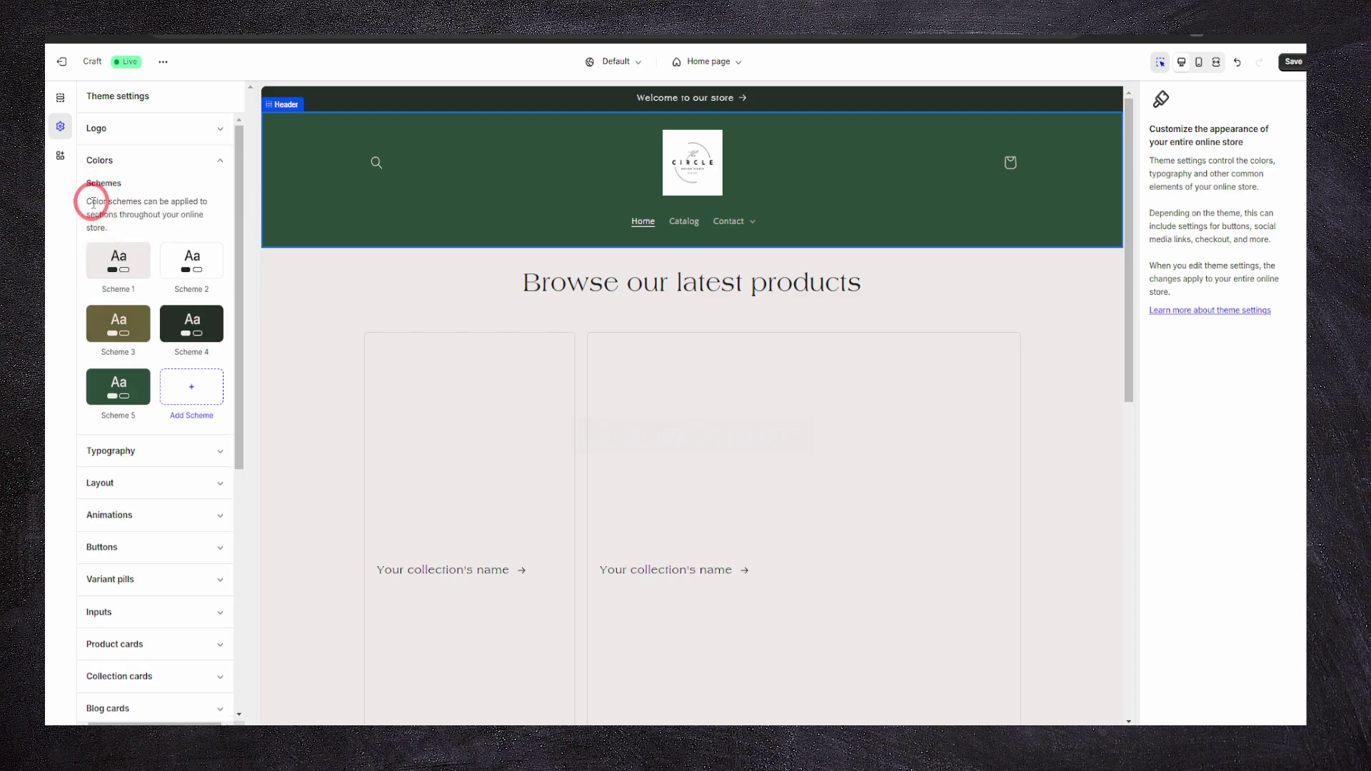
drag(93, 203, 174, 214)
click(175, 219)
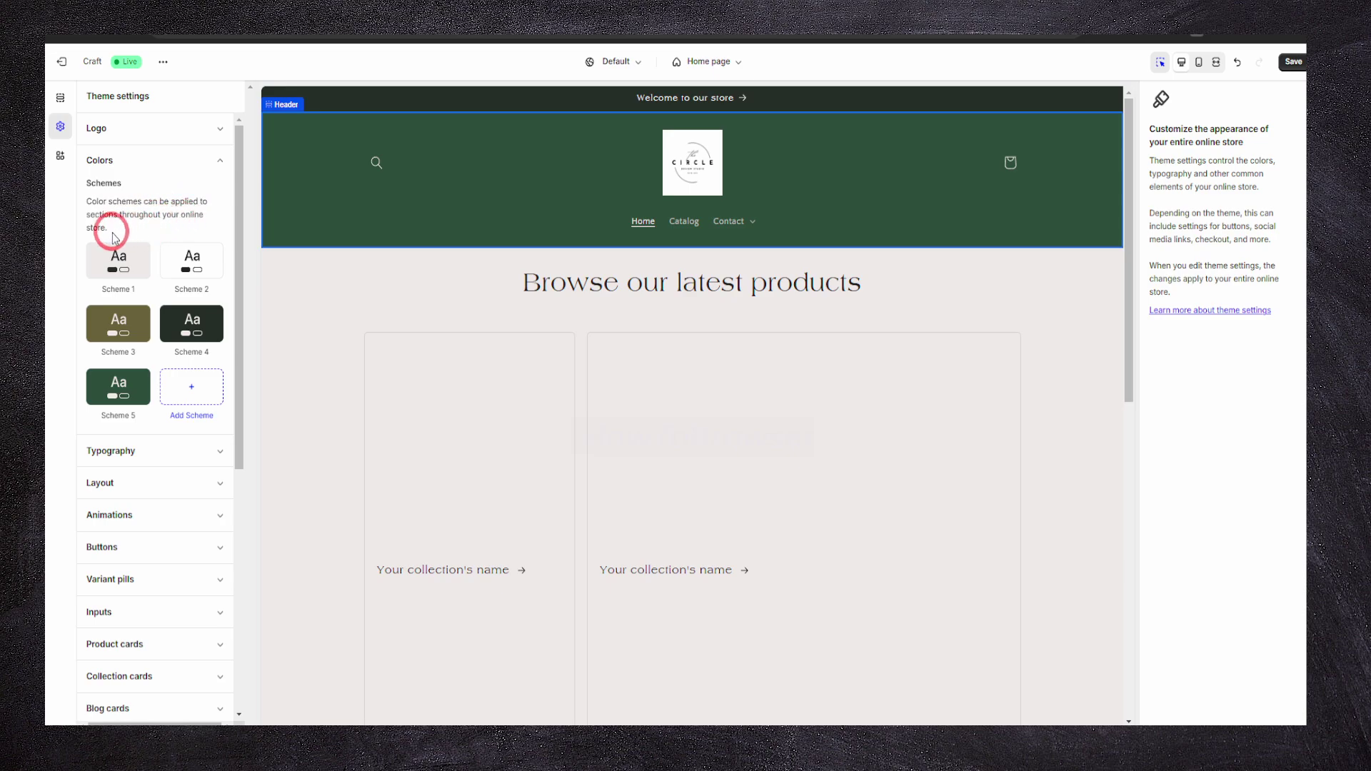
click(362, 184)
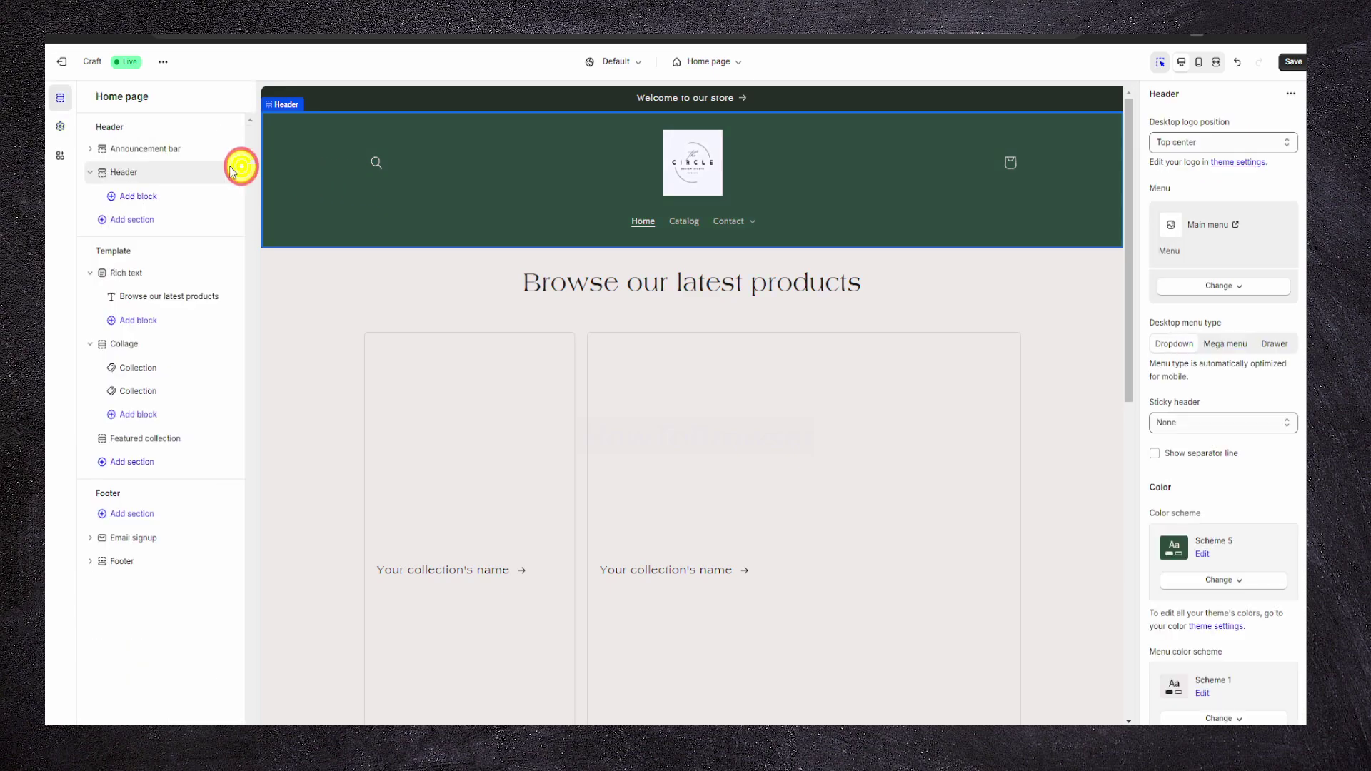
Edit color Scheme 1 in the theme settings and set its background to a muted mauve, #968080
click(58, 128)
click(100, 277)
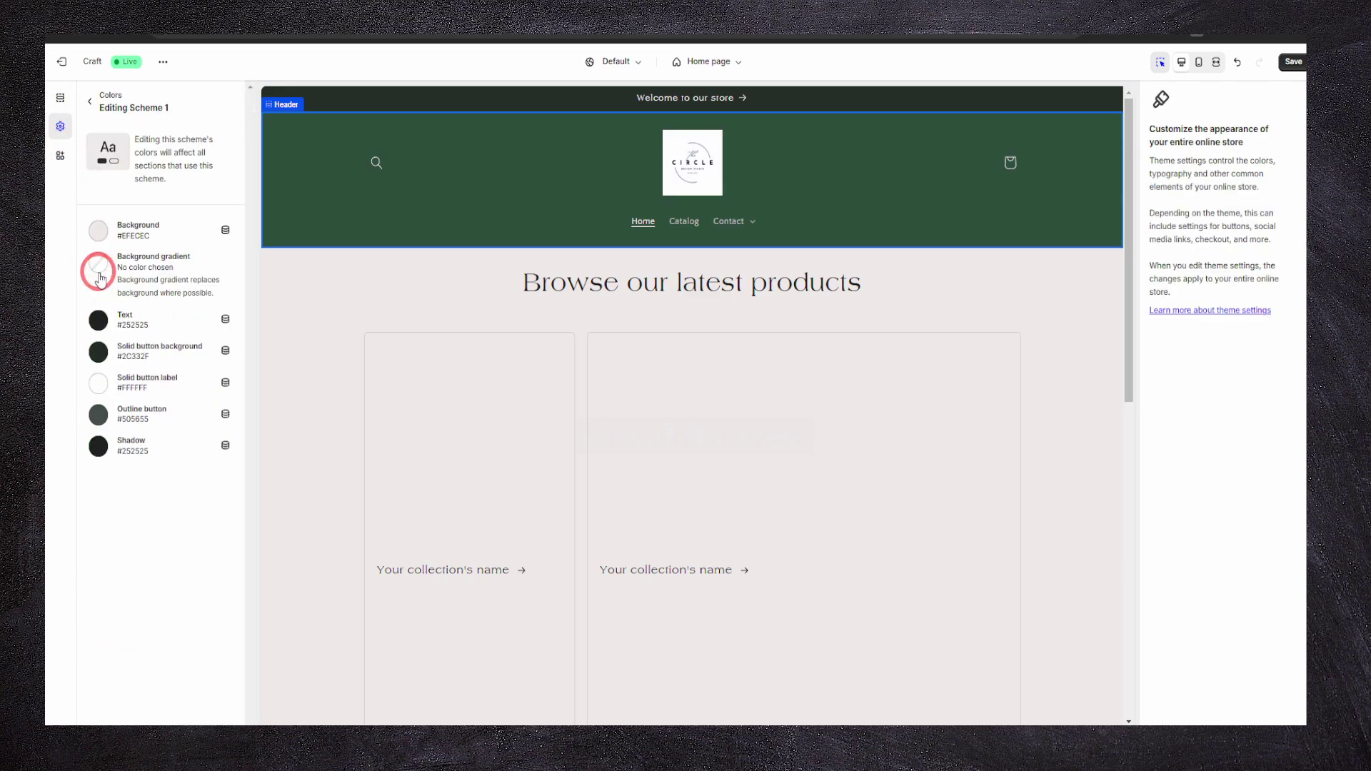
click(103, 241)
mouse_move(129, 293)
mouse_down()
mouse_move(171, 240)
mouse_move(152, 286)
mouse_move(107, 292)
mouse_up()
Examine how the new background color looks across the whole home page at a reduced page zoom, then restore the zoom
scroll(346, 294, down, 5)
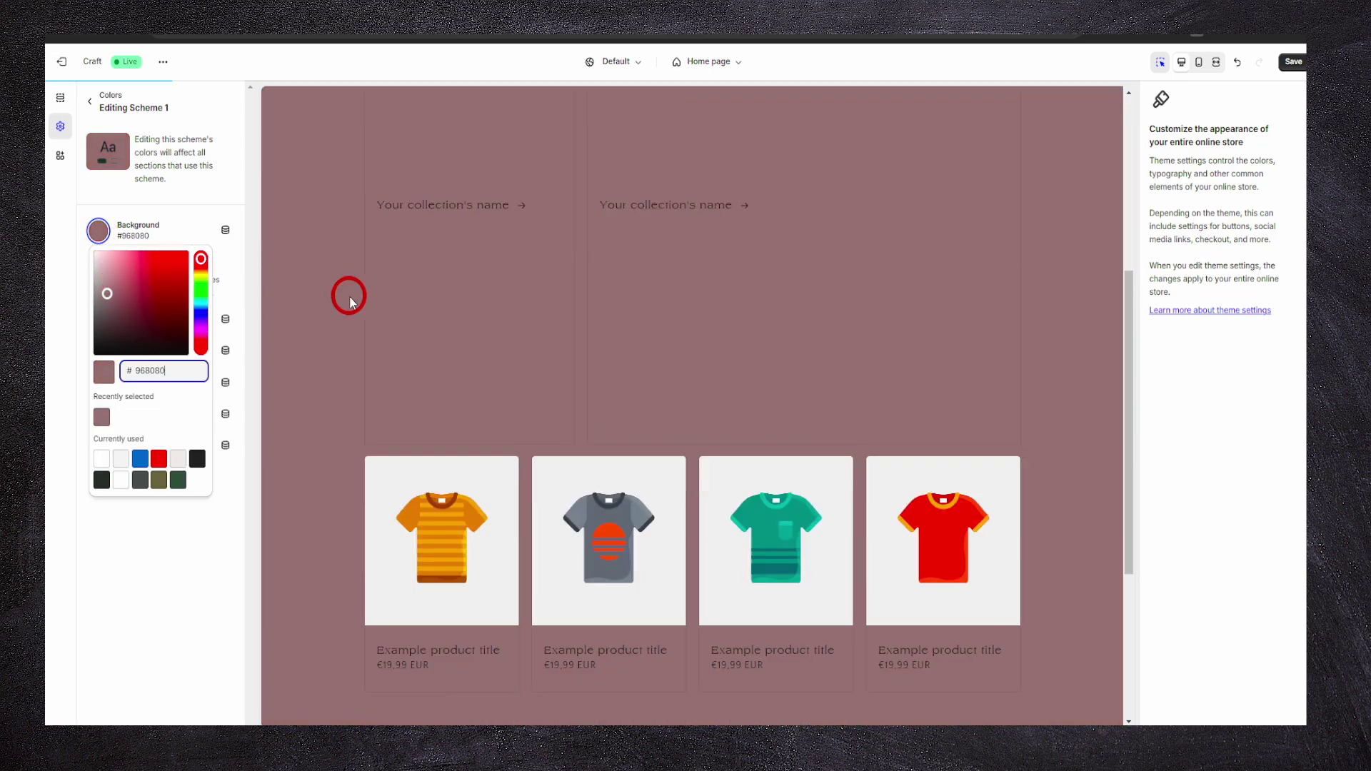
key(ctrl+minus)
key(ctrl+minus)
key(ctrl+minus)
key(ctrl+minus)
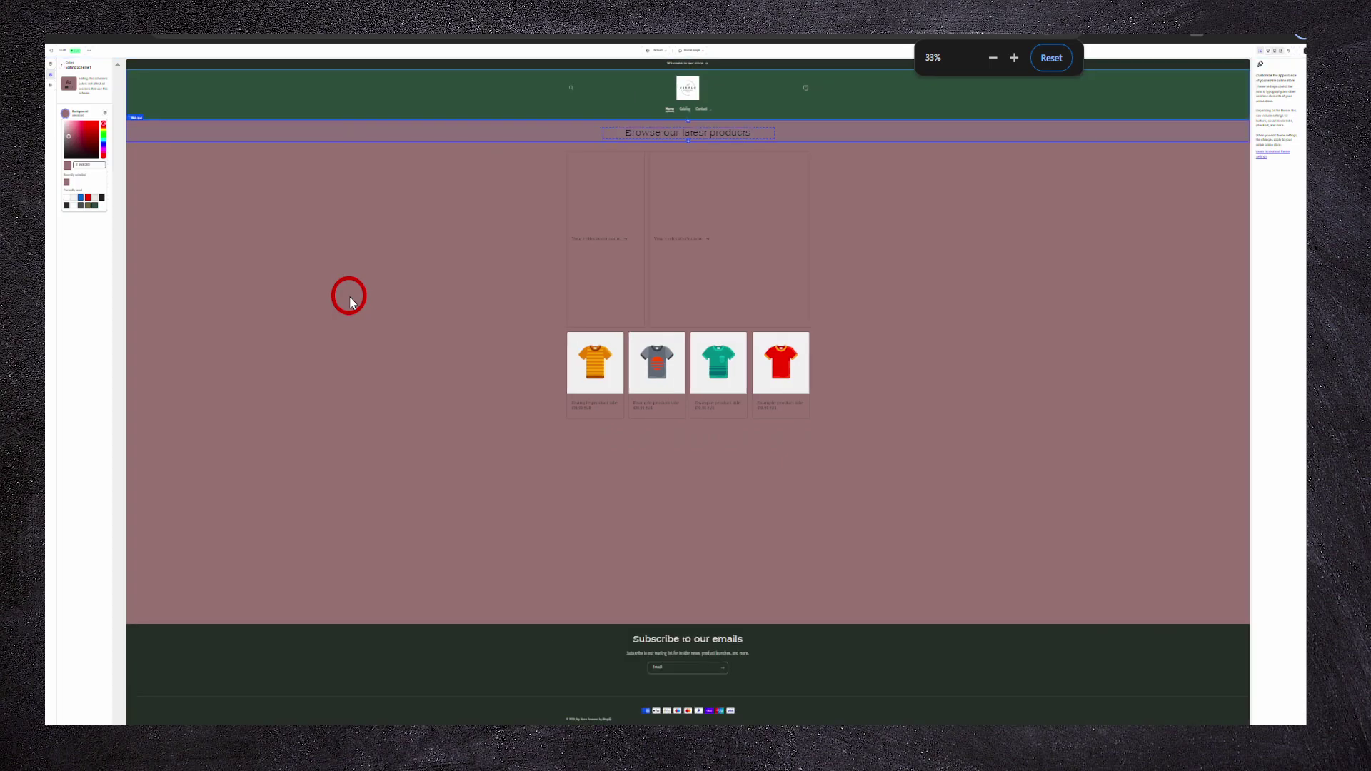
key(ctrl+plus)
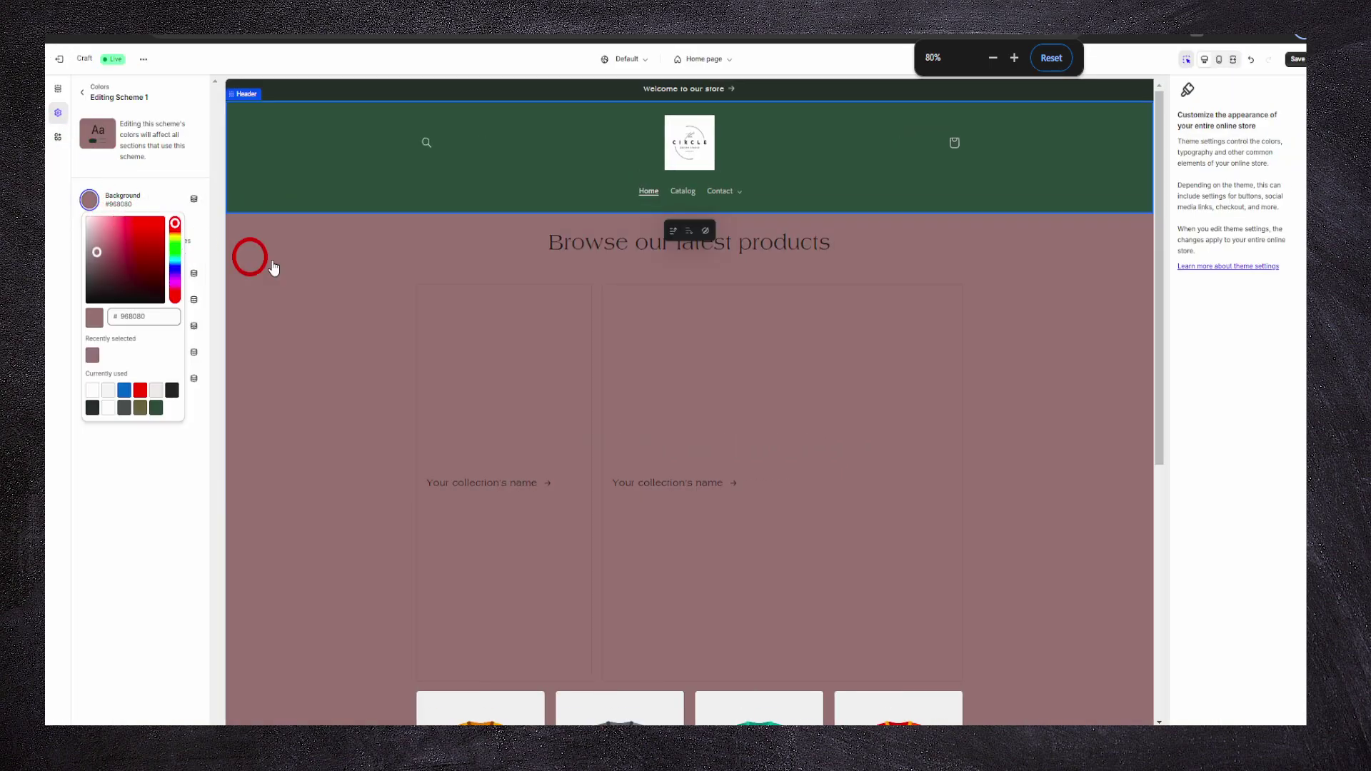
key(ctrl+plus)
key(ctrl+plus)
key(ctrl+plus)
Set Scheme 1's background to white, #FFFFFF, and return to the home page's Header section
drag(126, 308, 54, 214)
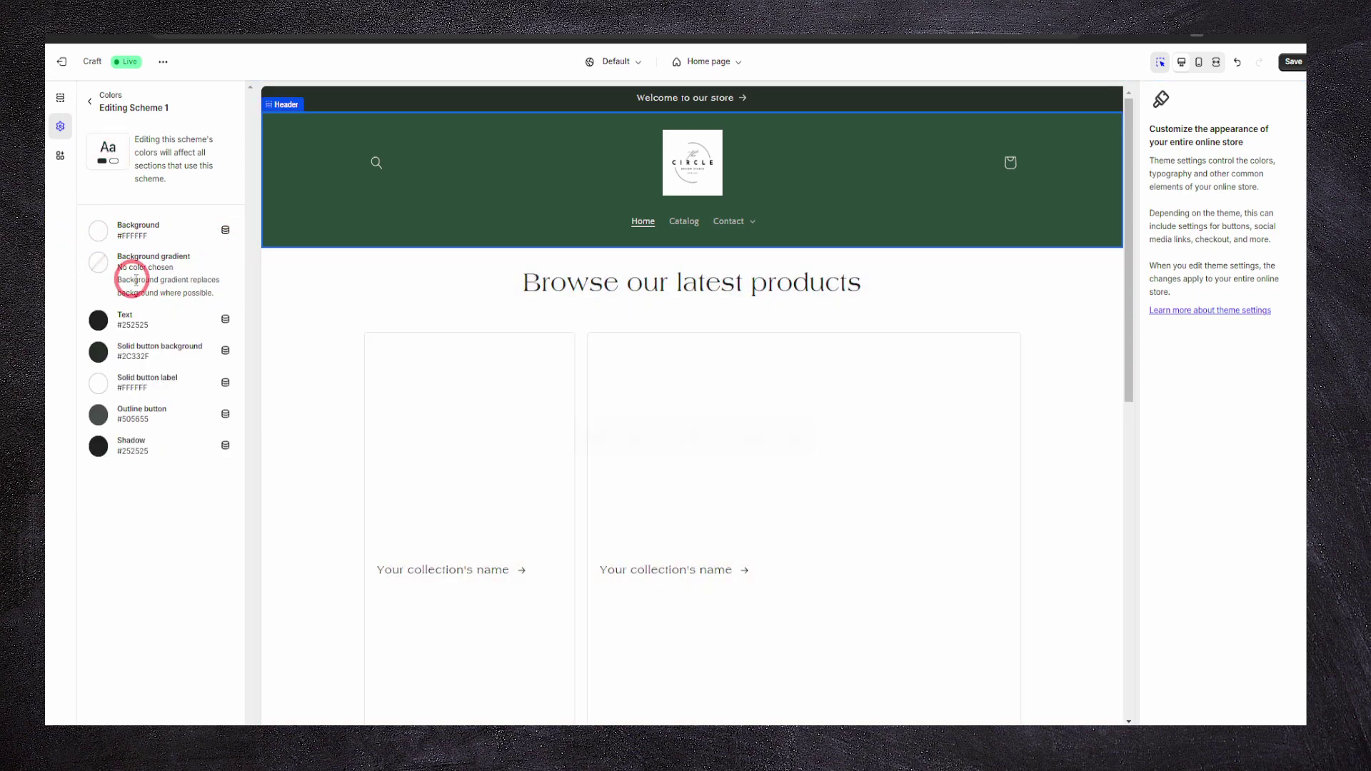
click(98, 104)
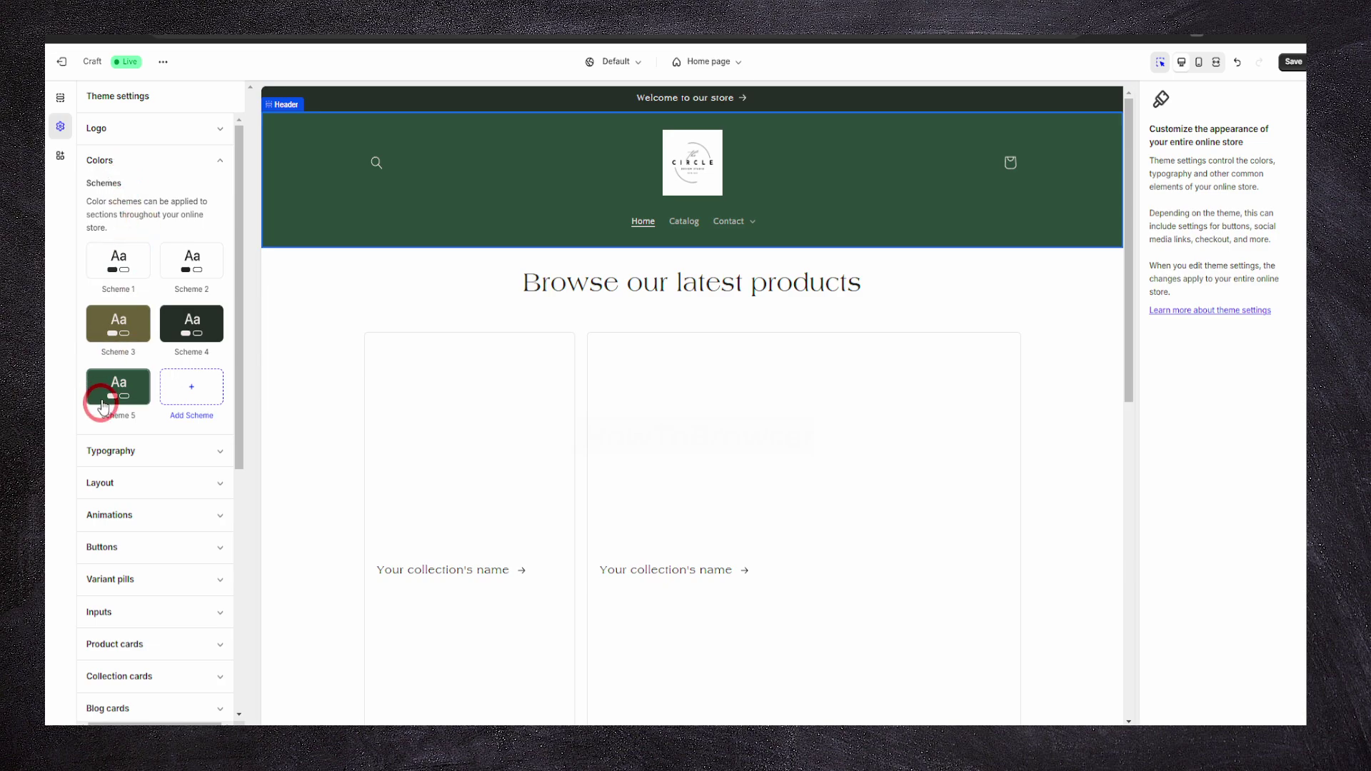
click(494, 185)
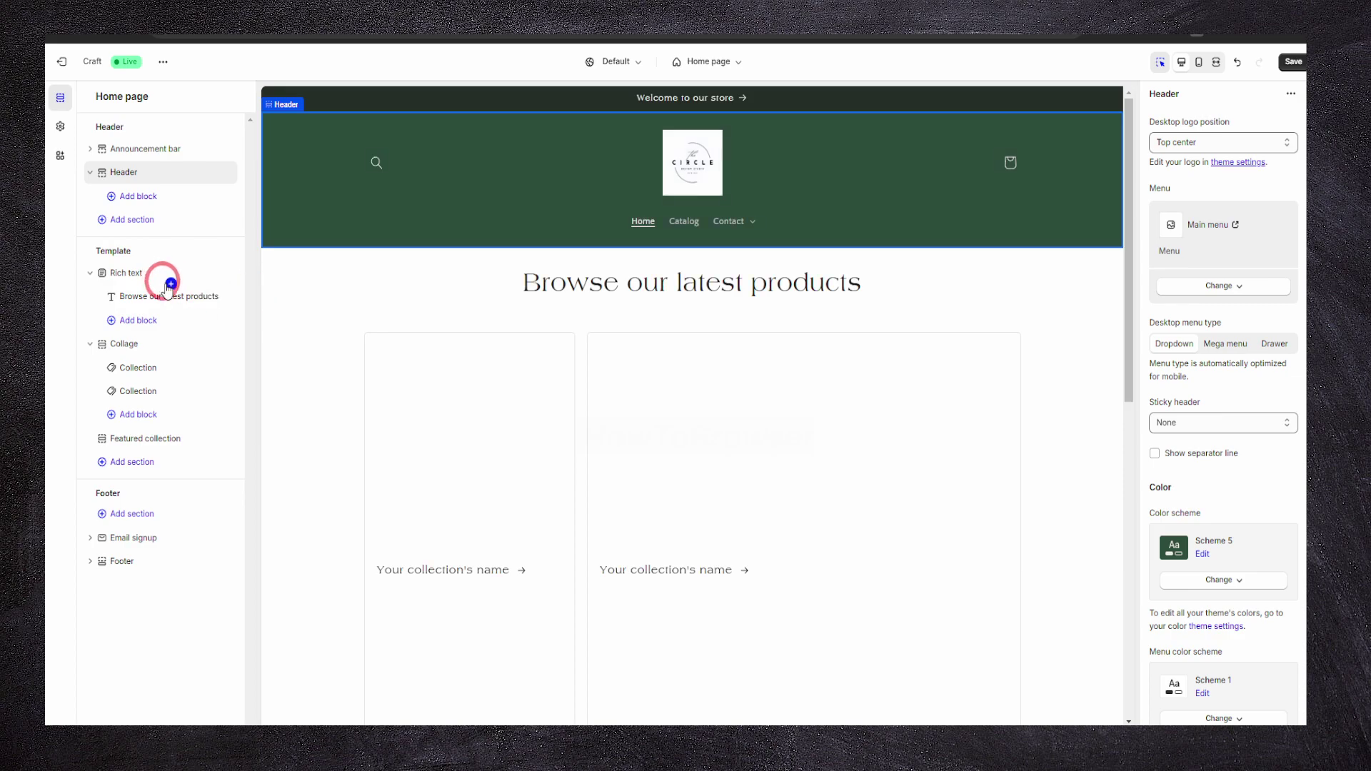
Remove the Featured collection section with the example products from the home page template
scroll(389, 297, down, 5)
scroll(392, 300, up, 2)
scroll(392, 297, down, 5)
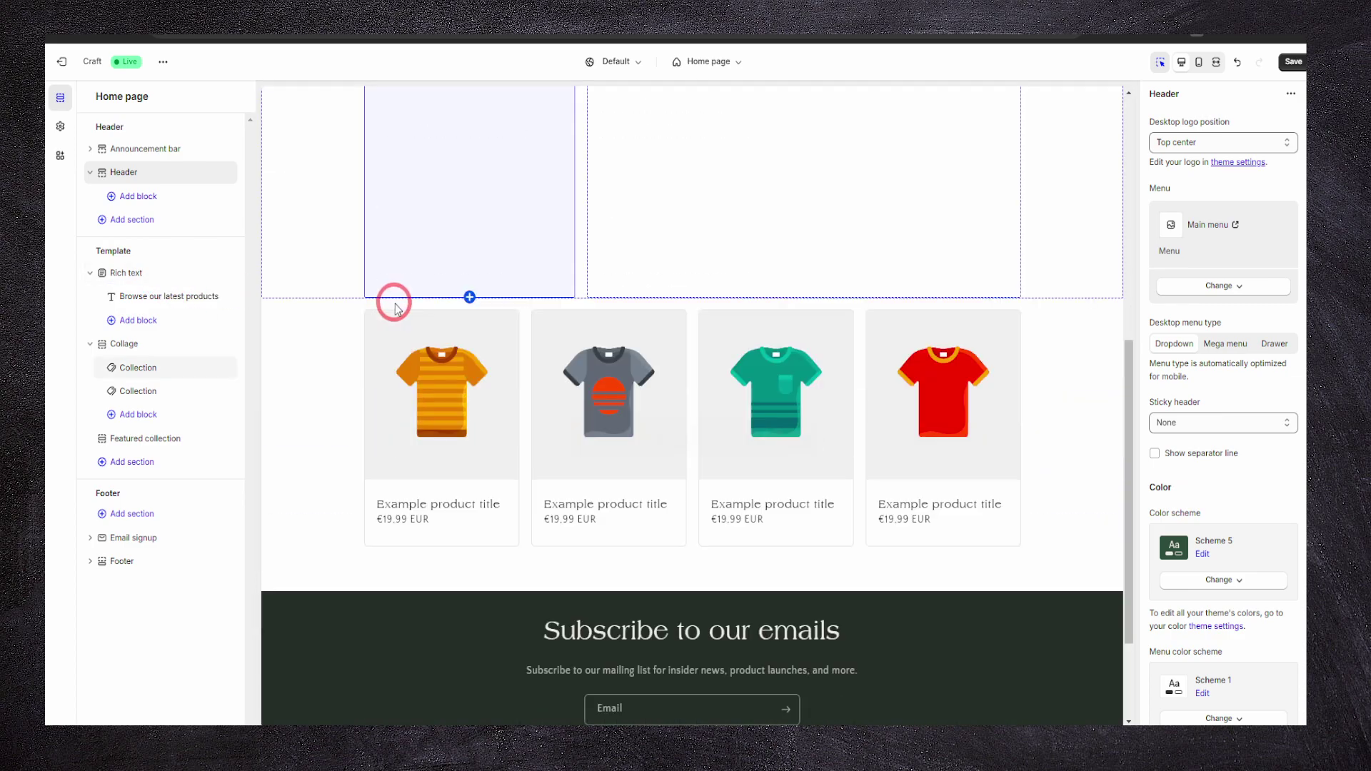
scroll(394, 303, up, 2)
scroll(391, 300, down, 3)
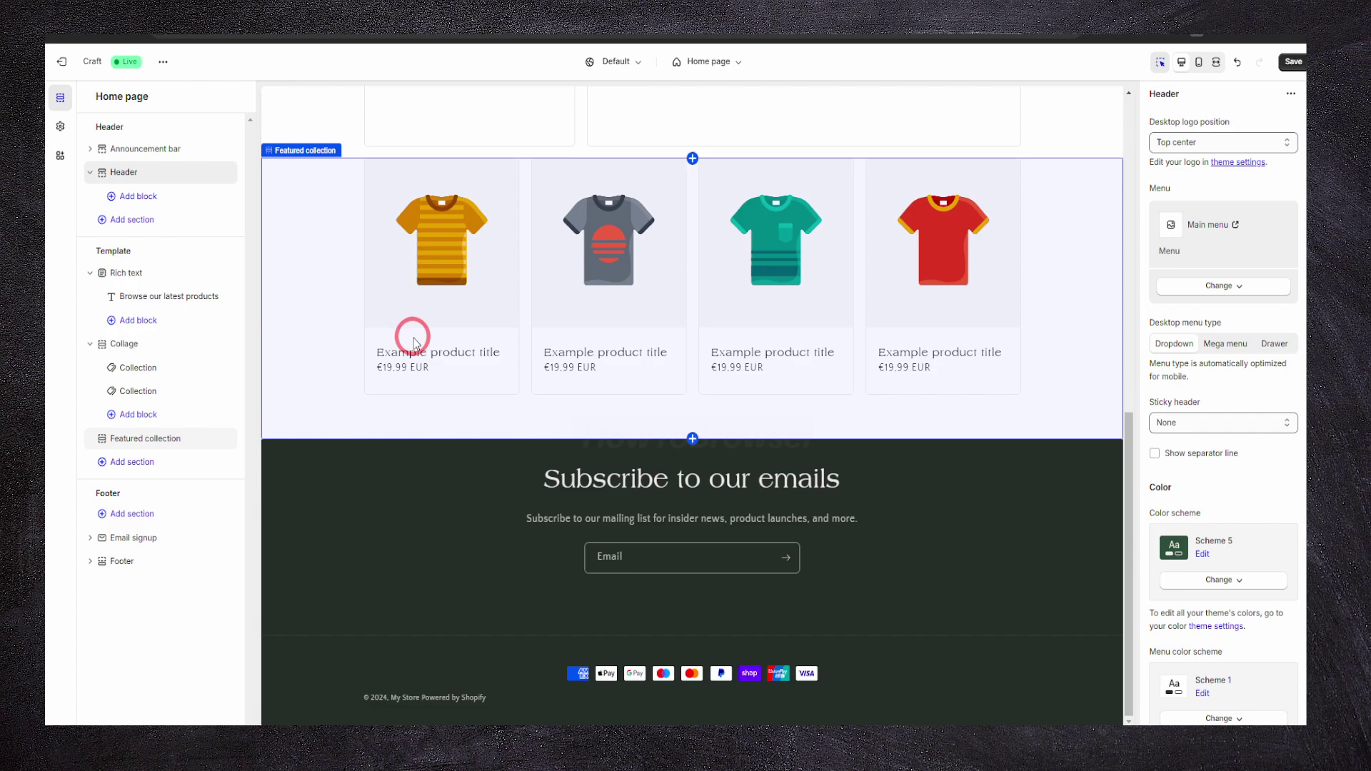
scroll(408, 332, up, 7)
scroll(411, 334, down, 8)
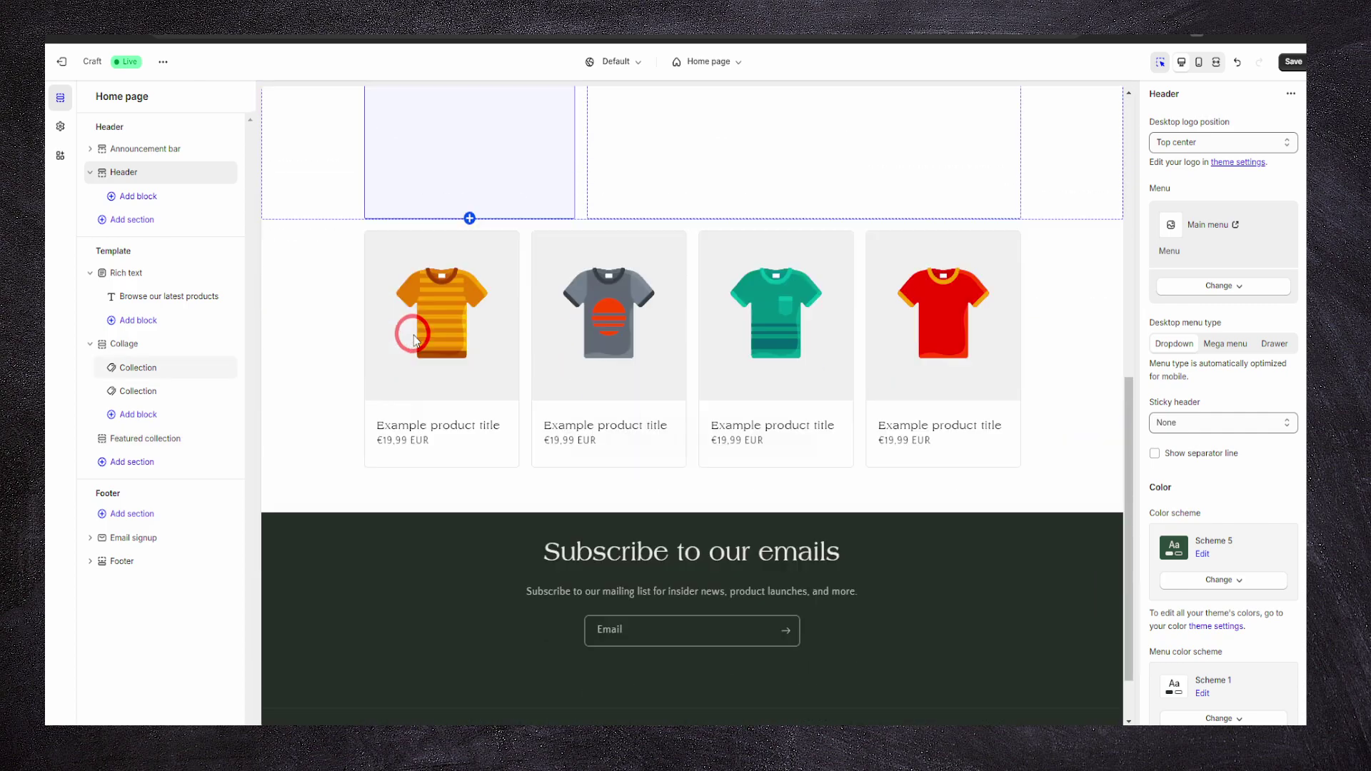
click(352, 260)
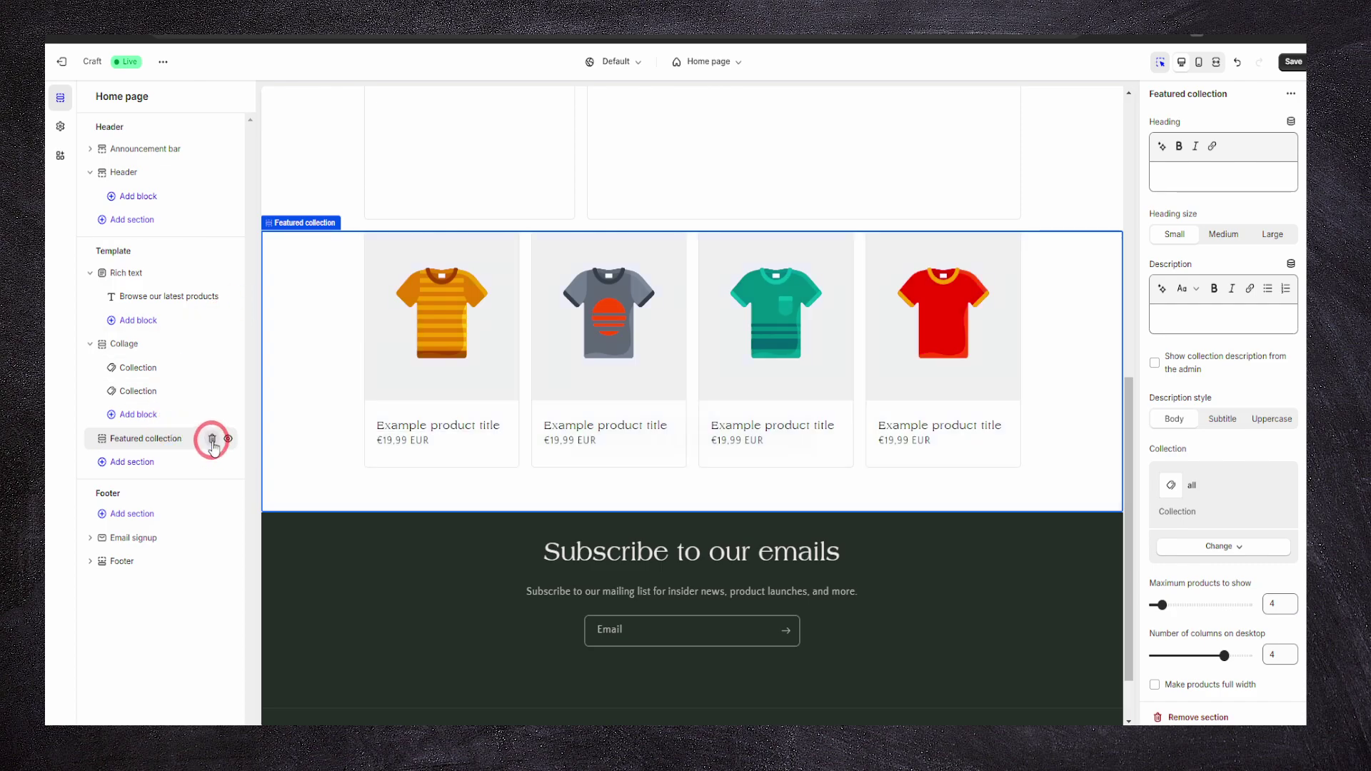
click(214, 438)
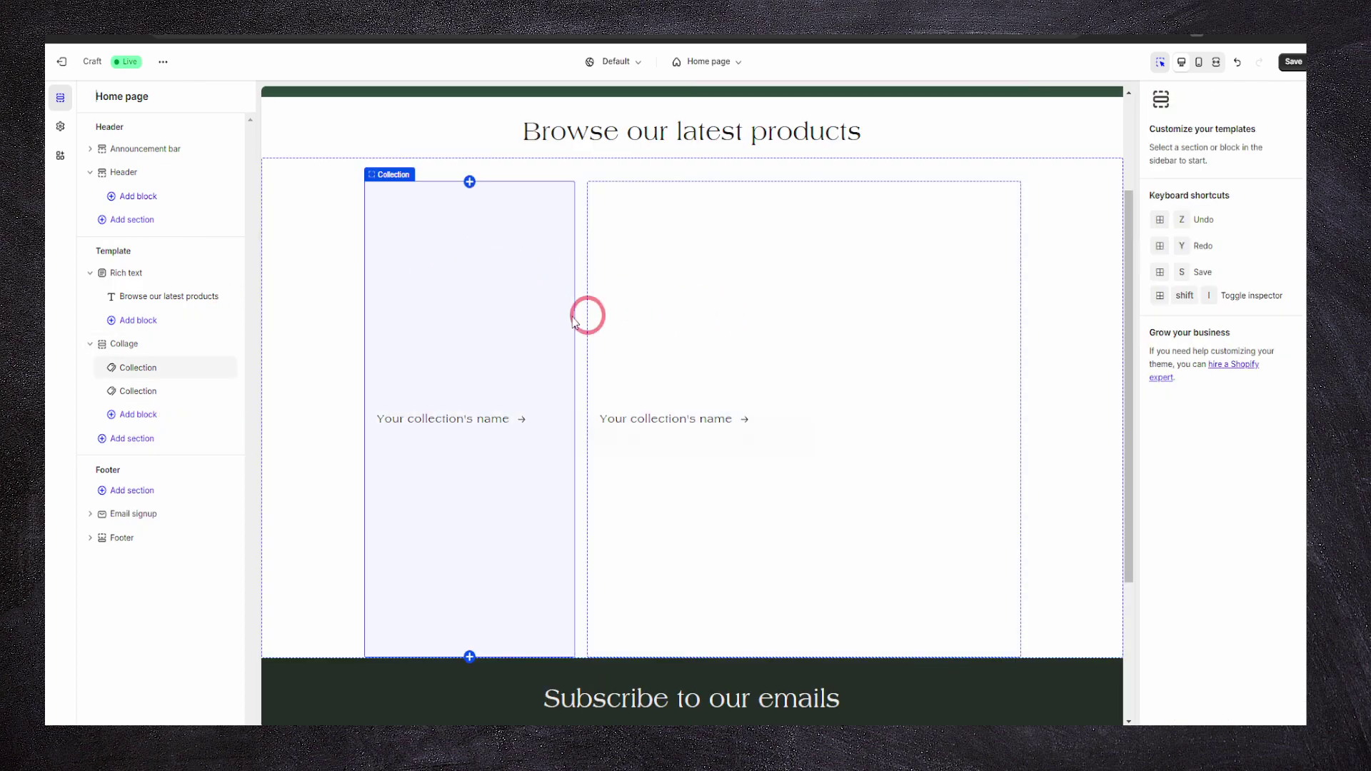
Try to assign the "sssssssss" collection to the first Collection block of the Collage section
click(496, 326)
click(1199, 156)
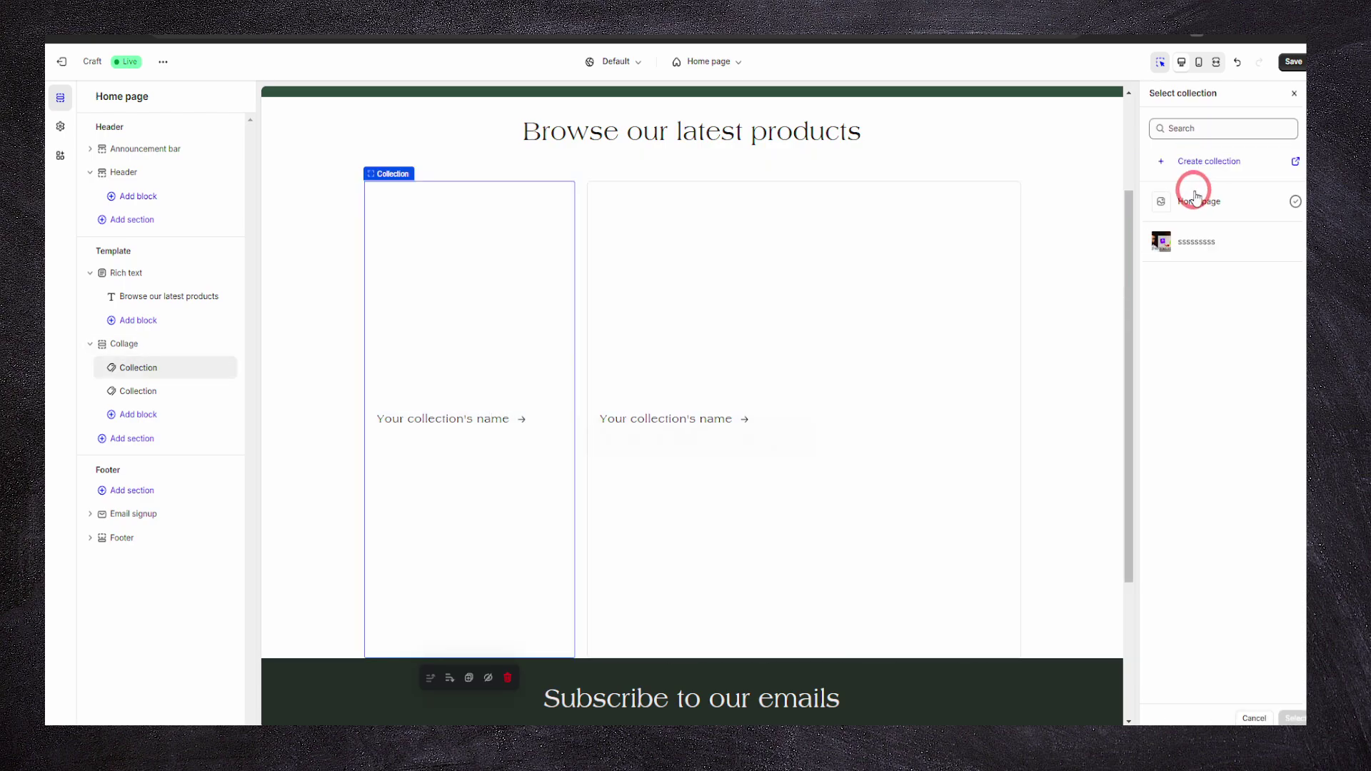
click(1181, 236)
Assign the "sssssssss" collection to the second Collection block of the Collage section
click(880, 339)
click(1253, 145)
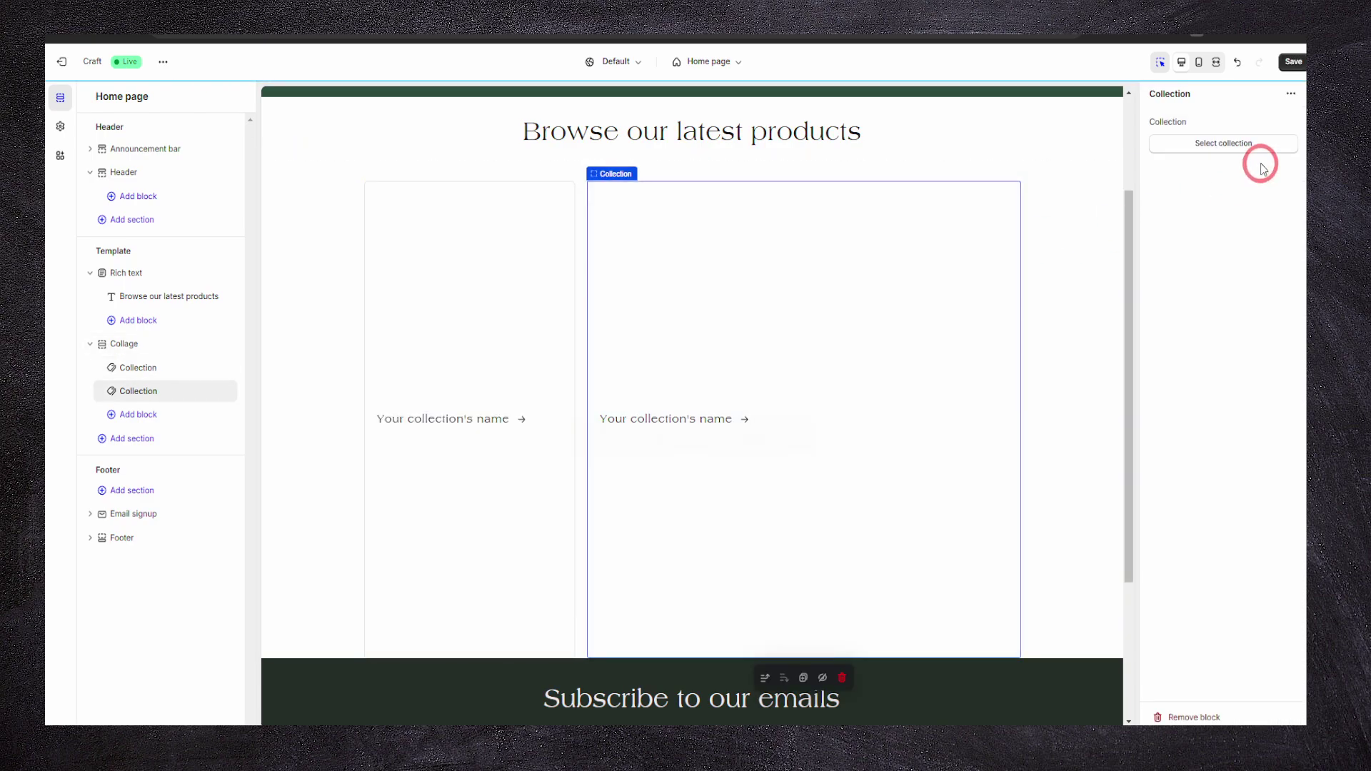
click(1176, 243)
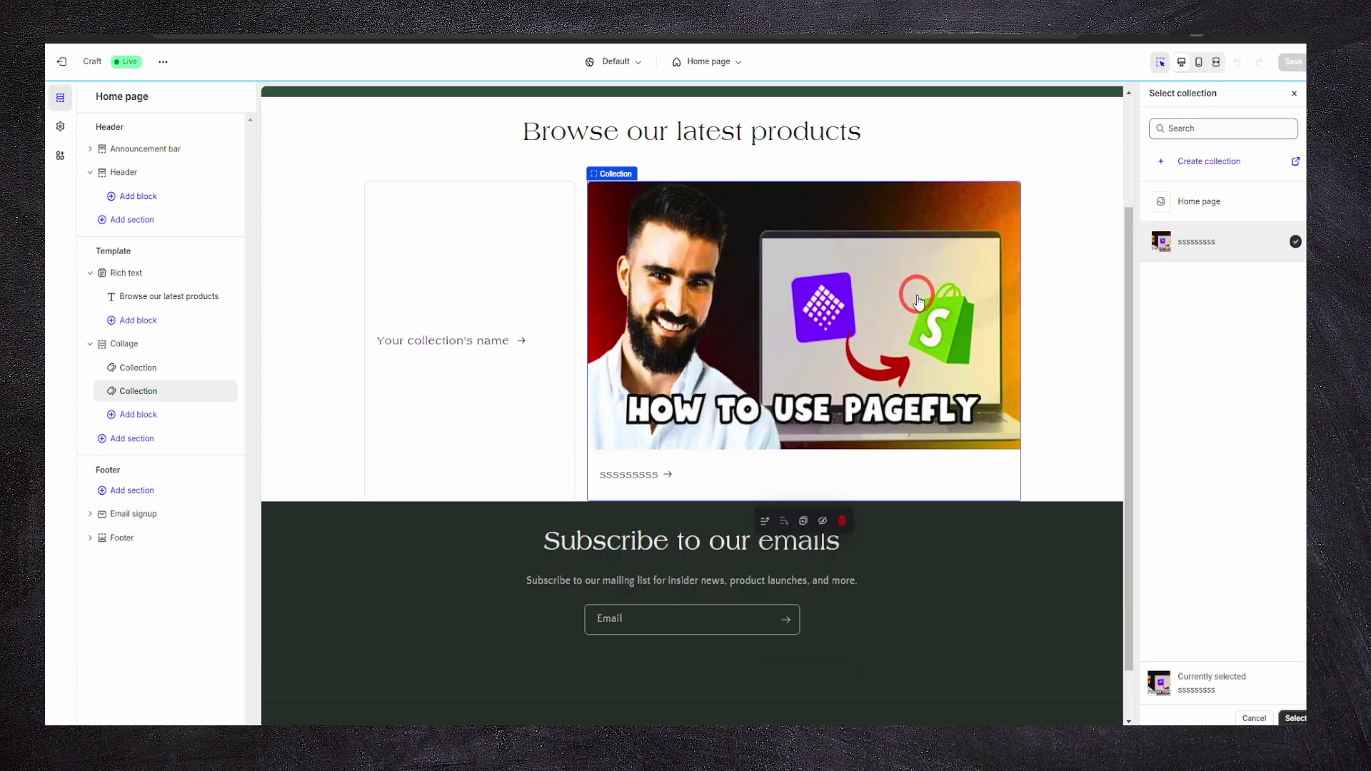
click(1292, 718)
Show the collection image in the Collection banner of the Default collection page
scroll(507, 351, down, 1)
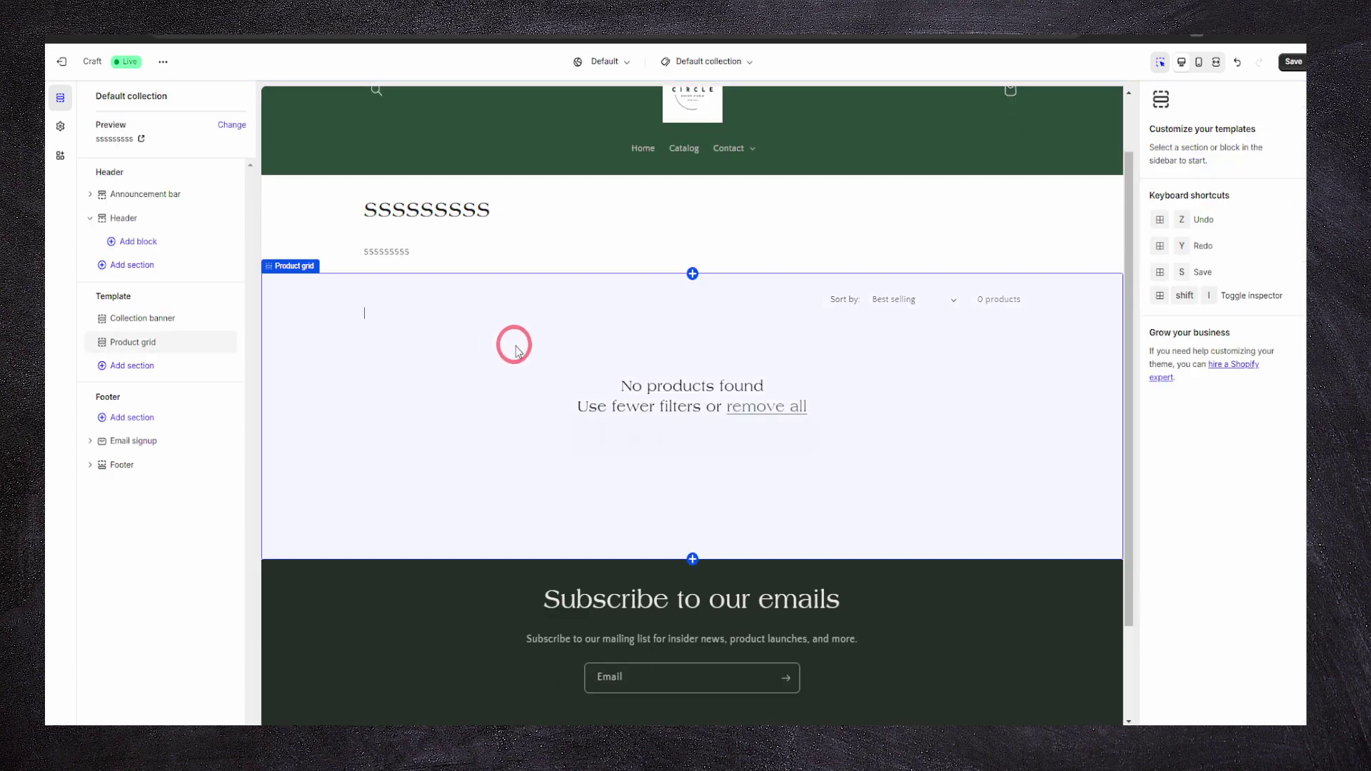
click(464, 238)
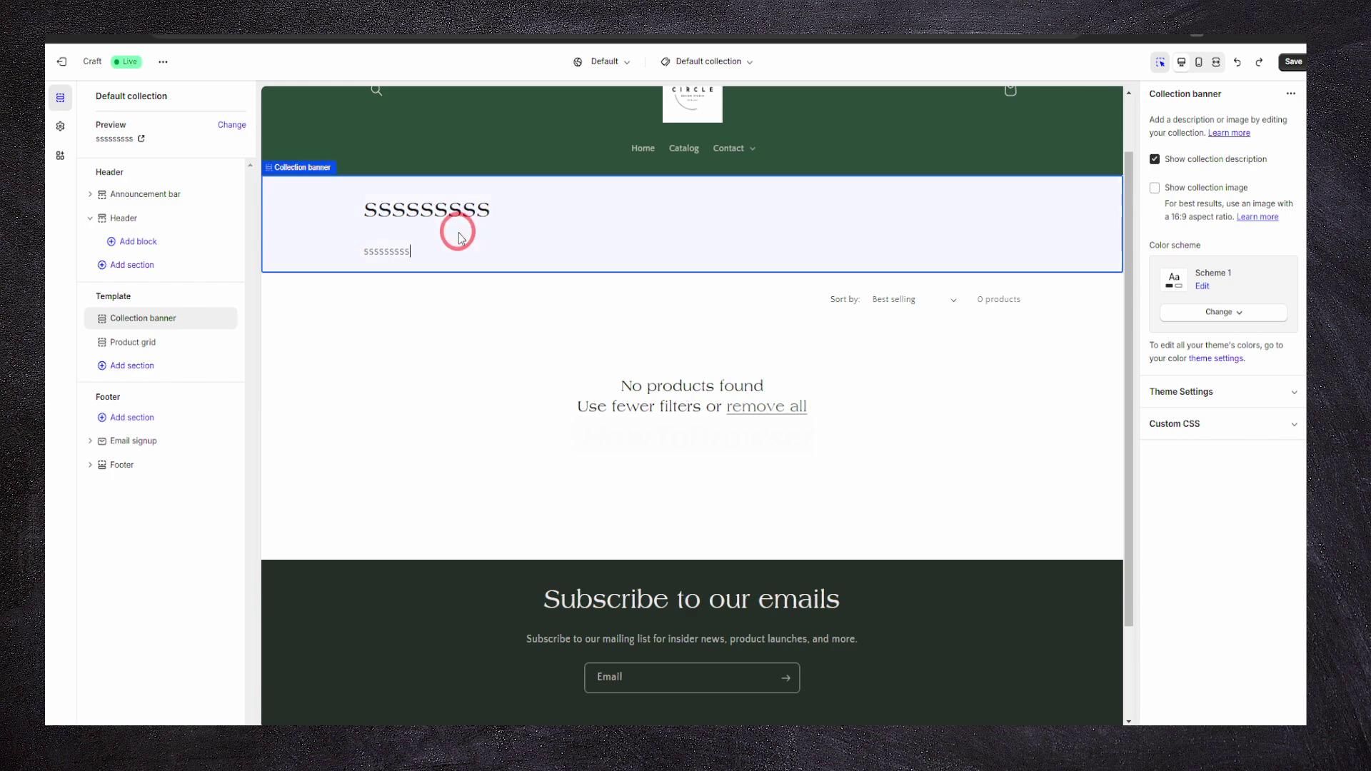
click(1155, 188)
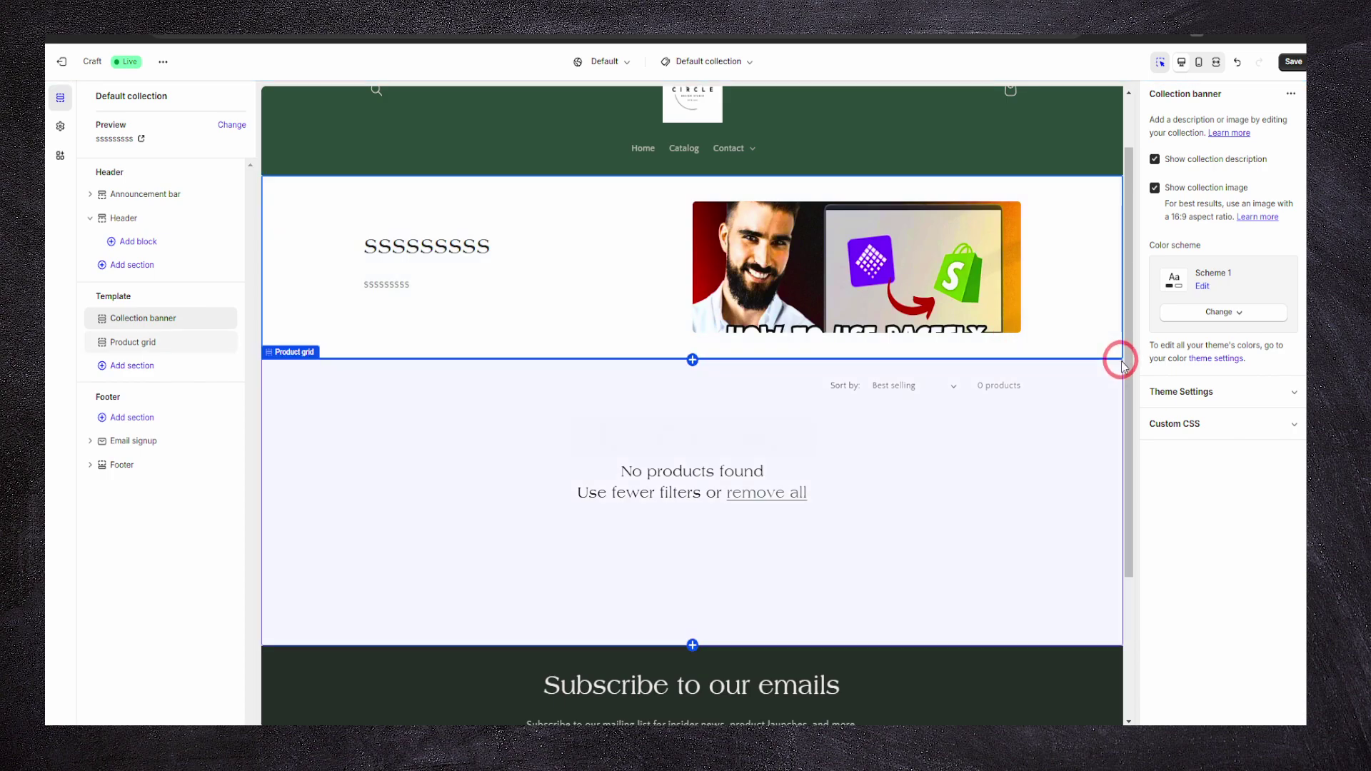
Hide the Product grid section on the Default collection page and reselect the Collection banner
click(600, 475)
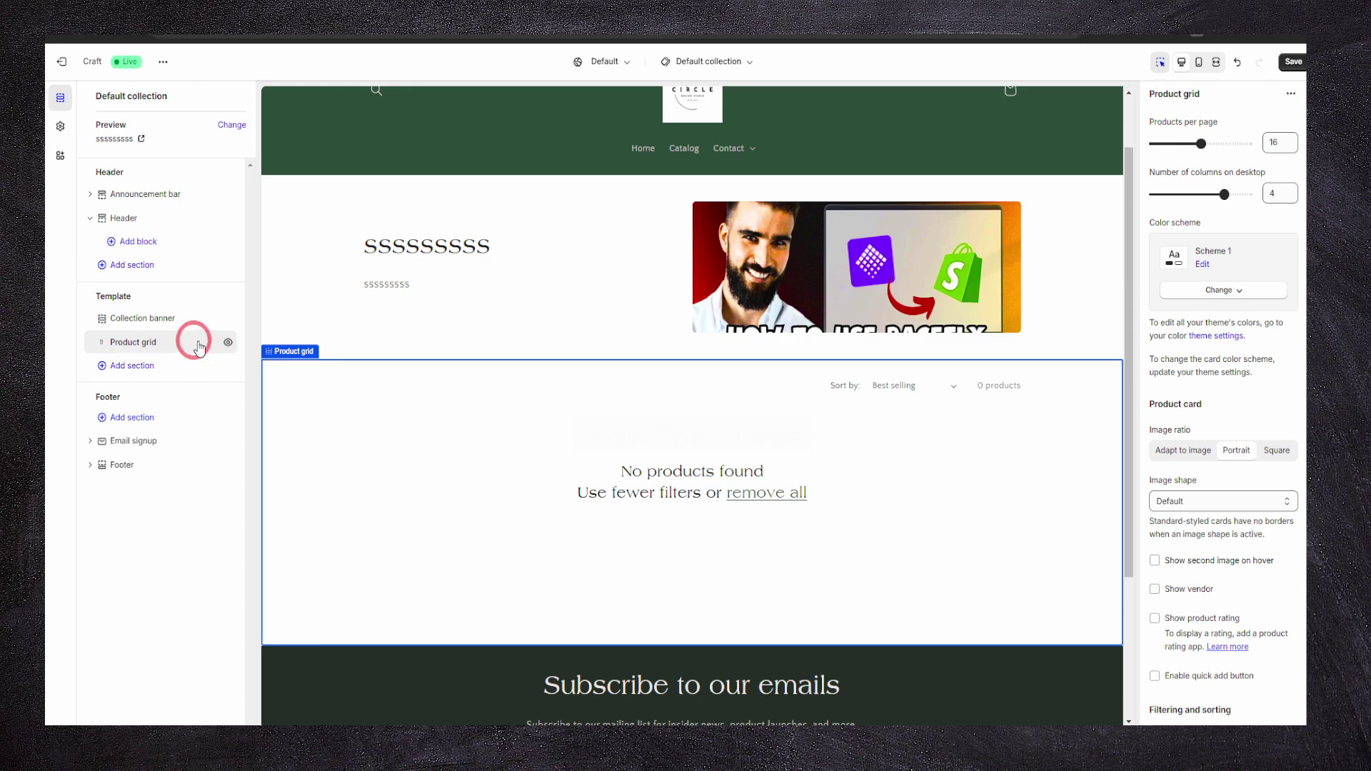
click(228, 343)
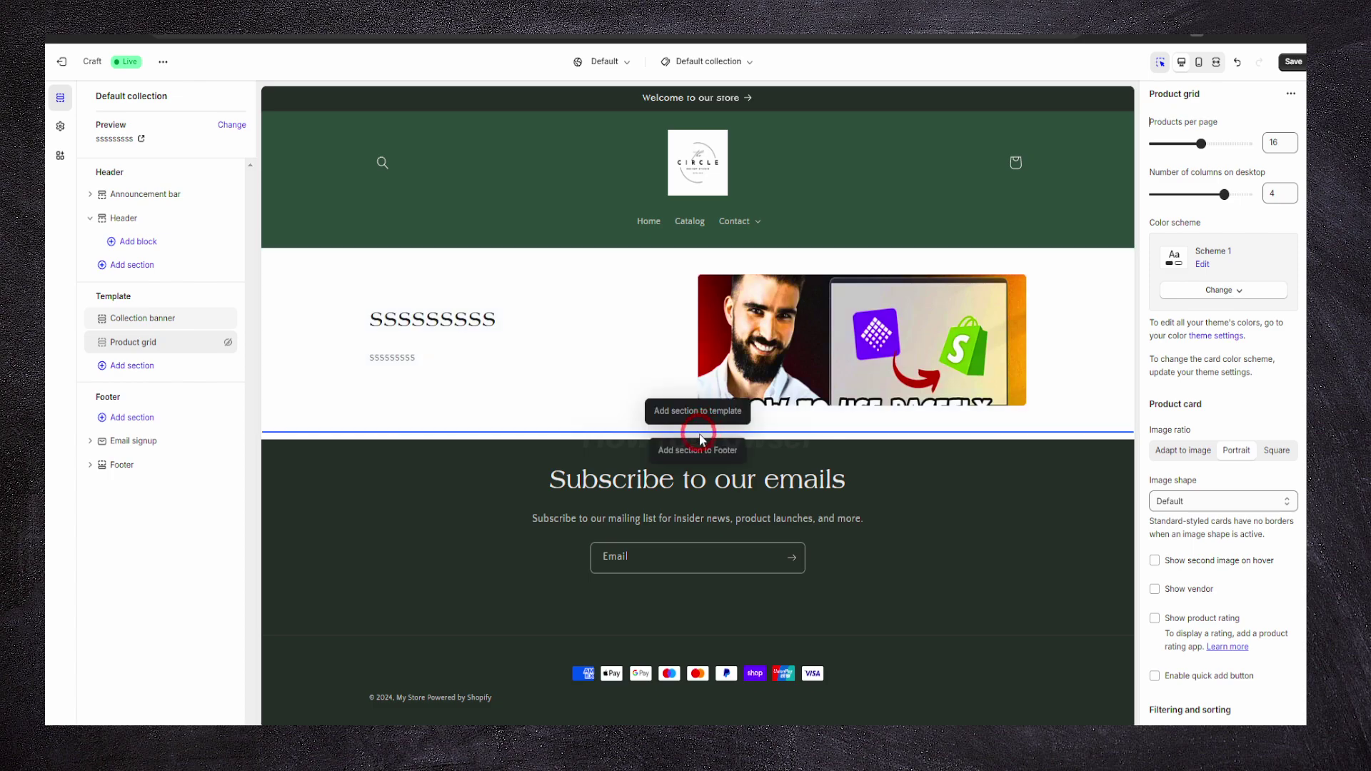
click(527, 364)
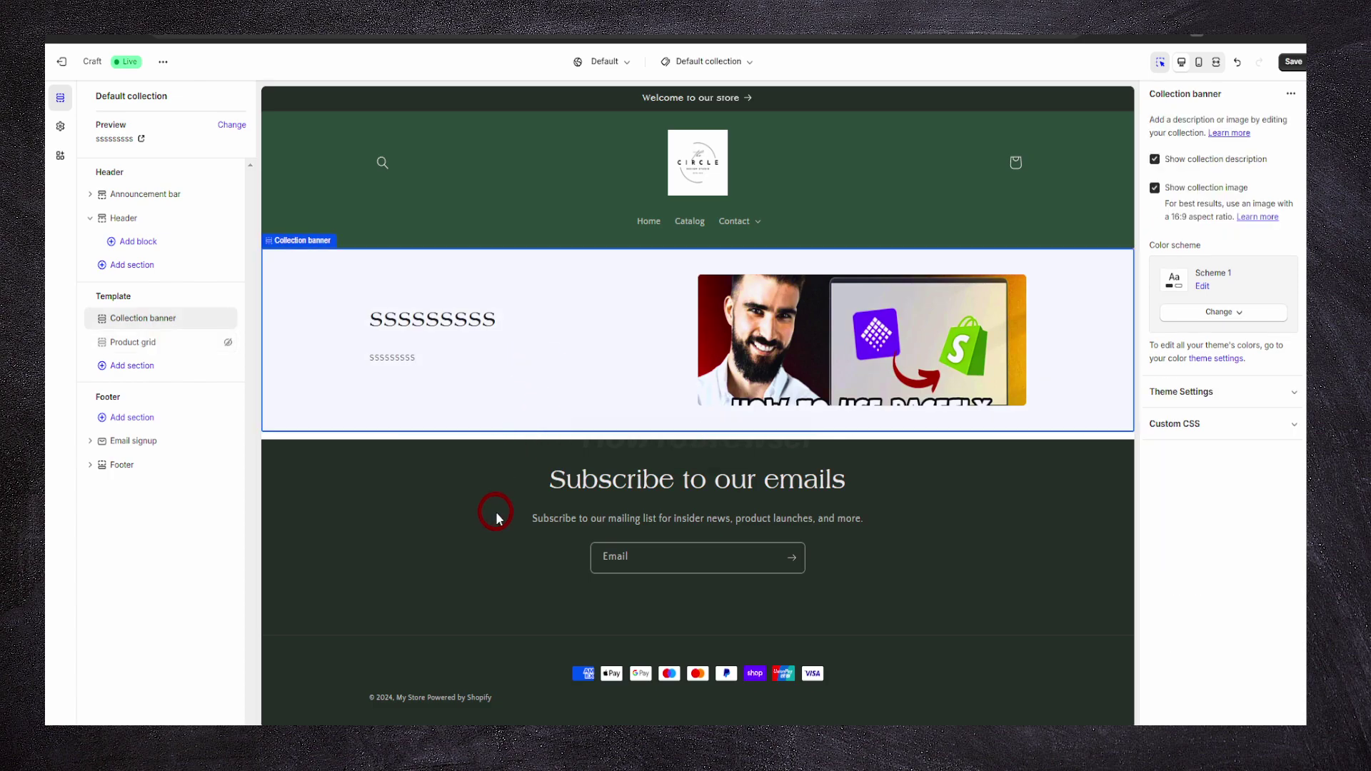
click(560, 484)
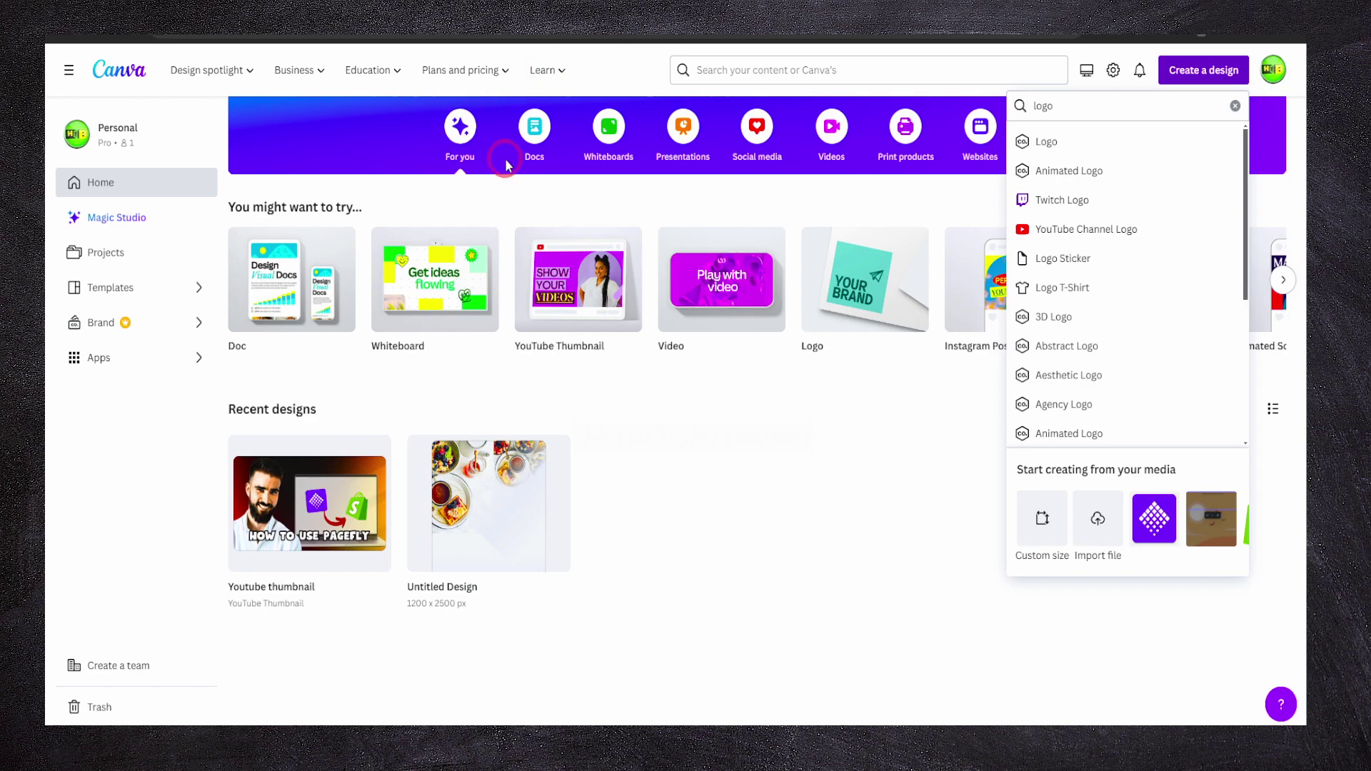
click(700, 438)
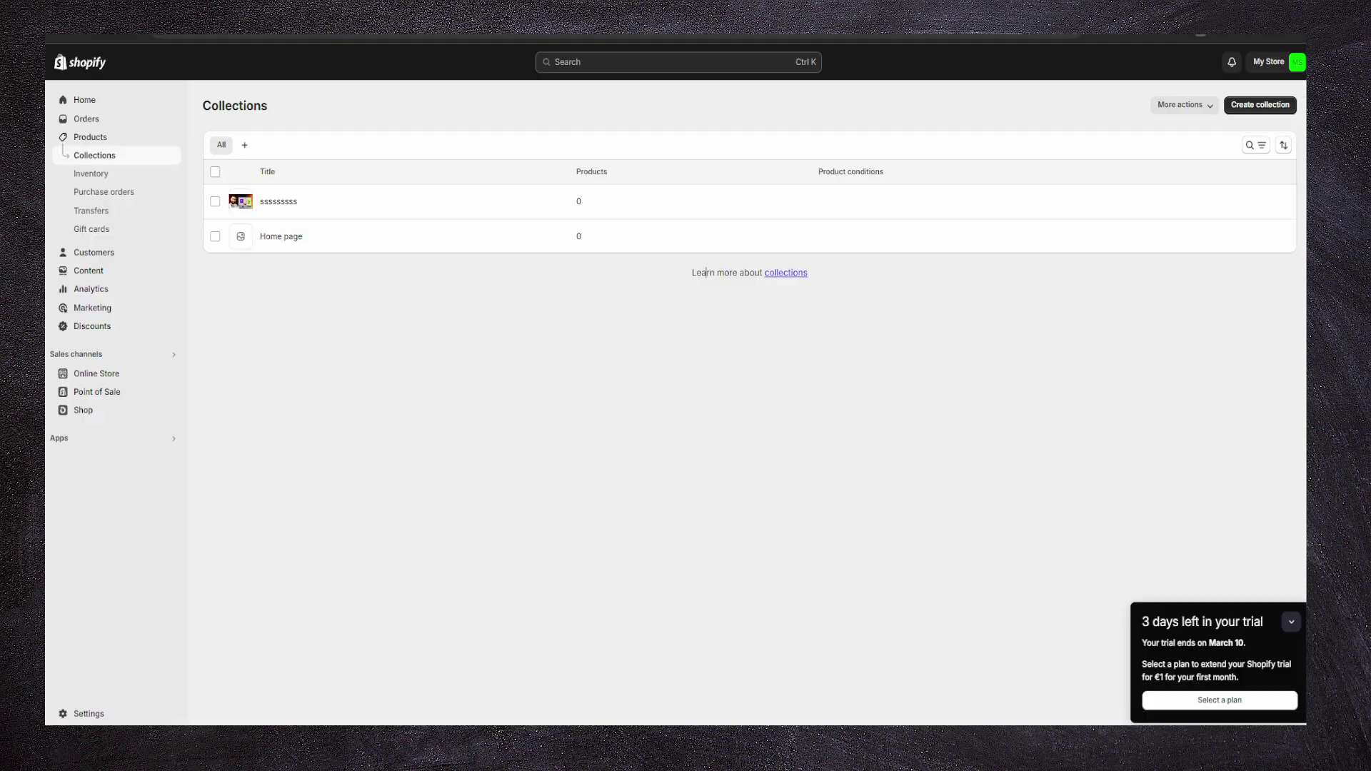
click(477, 88)
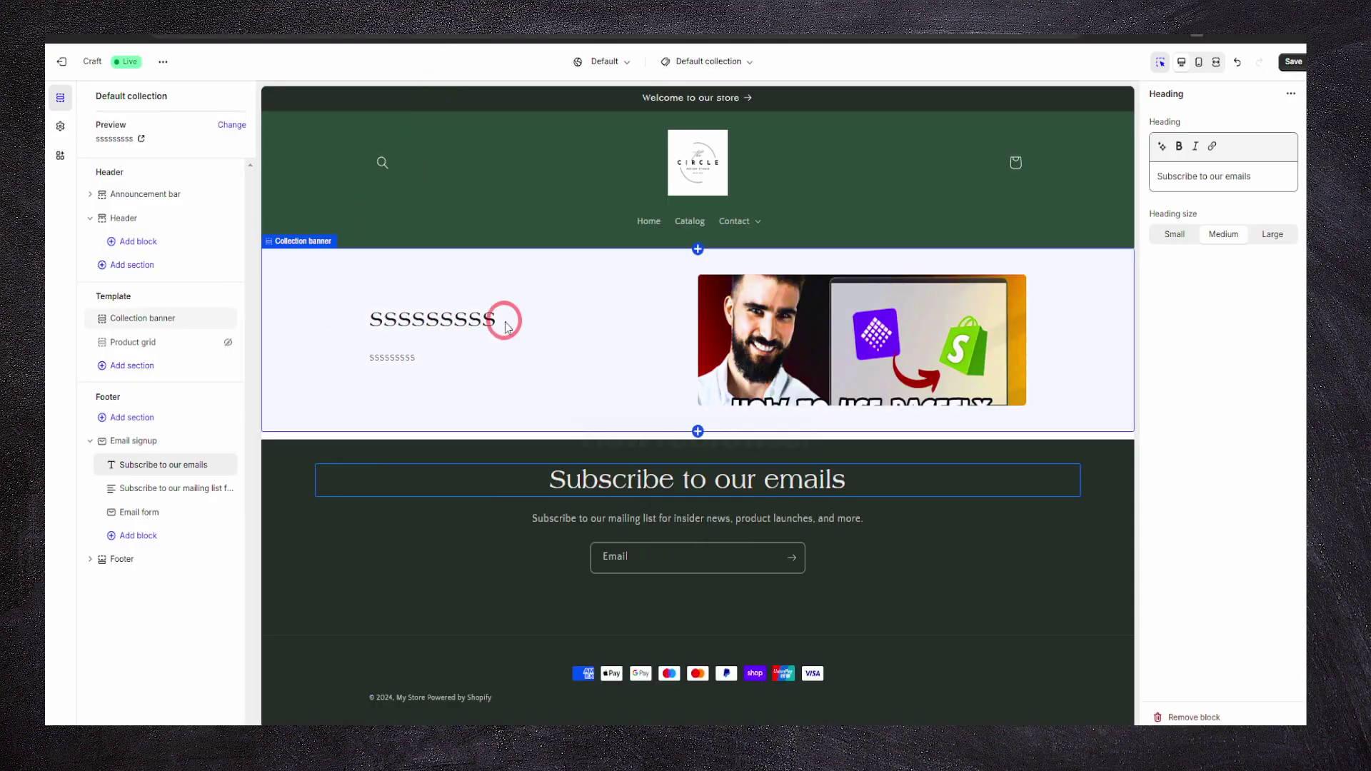
Edit the Header's Scheme 5, try light gray #D4D4D4 as its background, and settle on the light green #C0CCC5
click(537, 187)
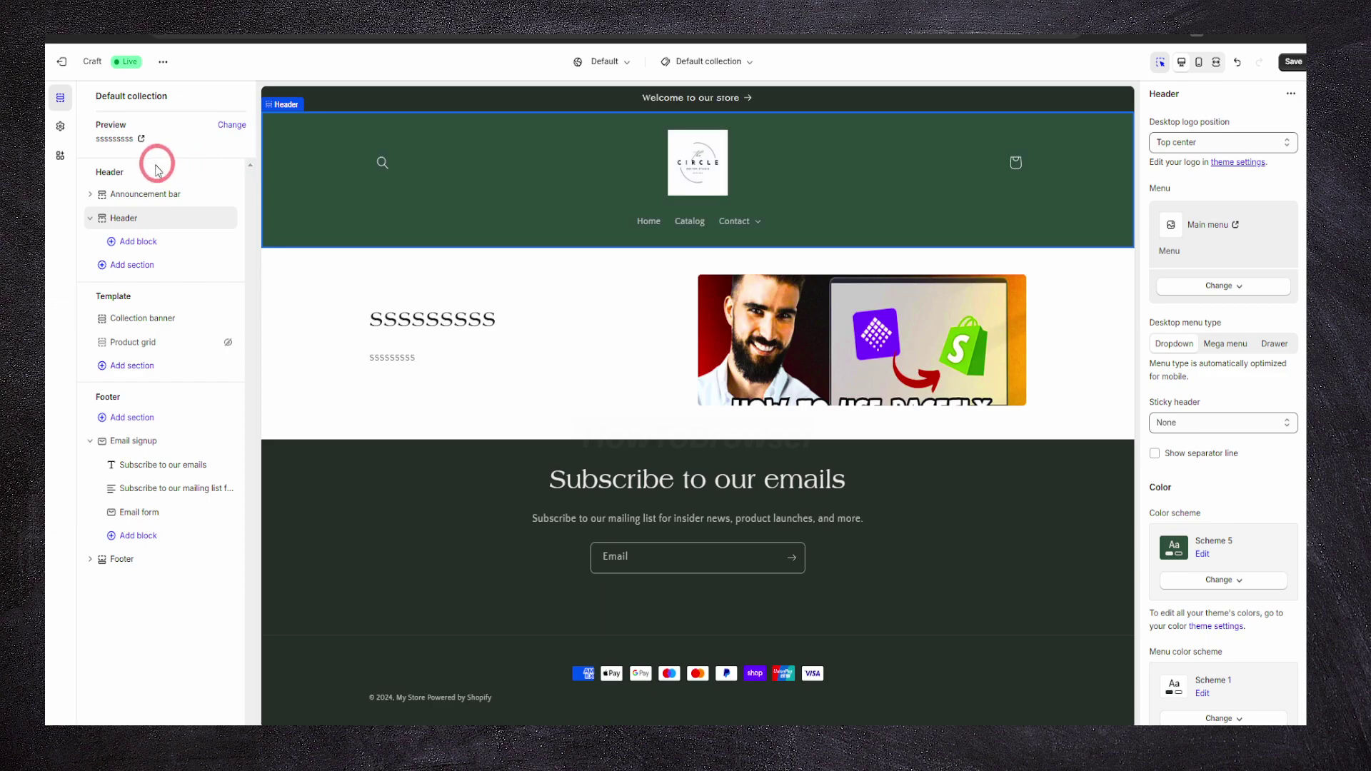
click(1203, 553)
click(1183, 325)
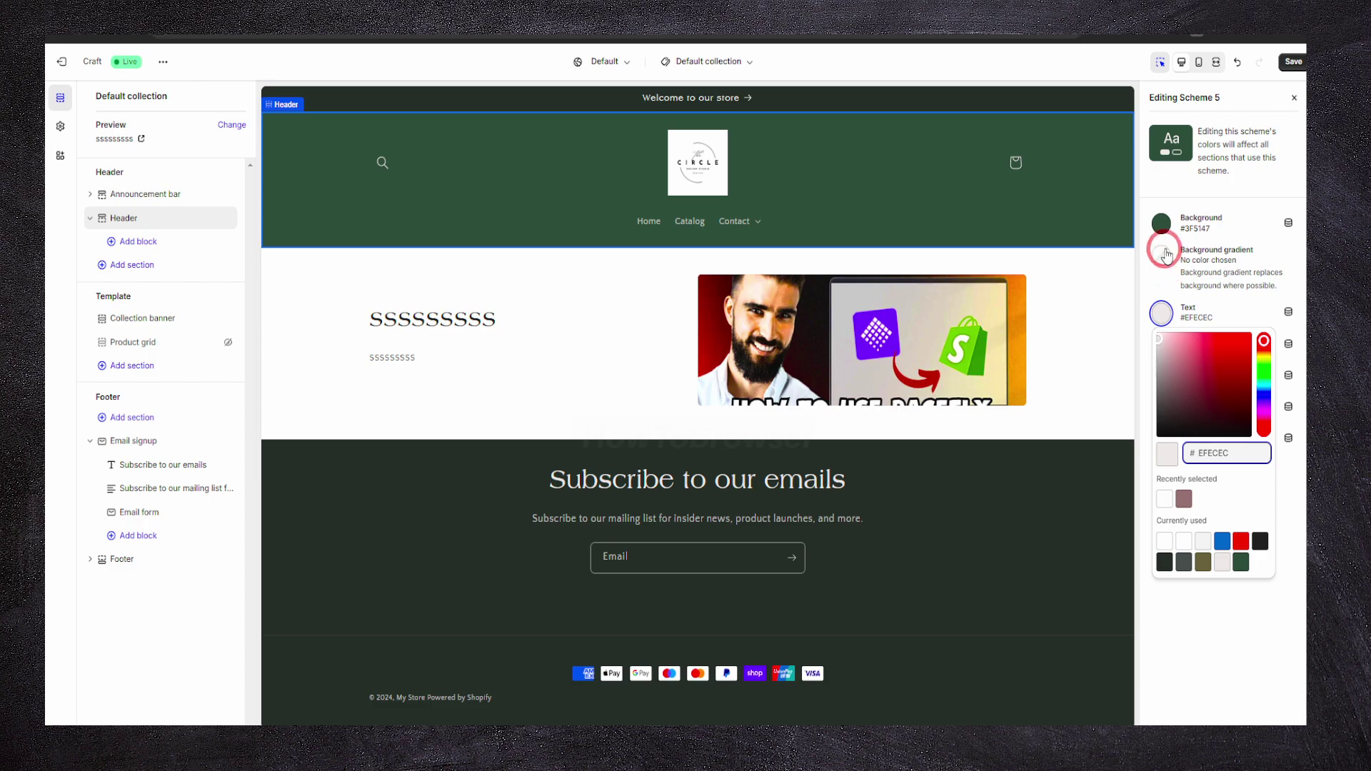
click(1161, 223)
drag(1188, 282, 1141, 263)
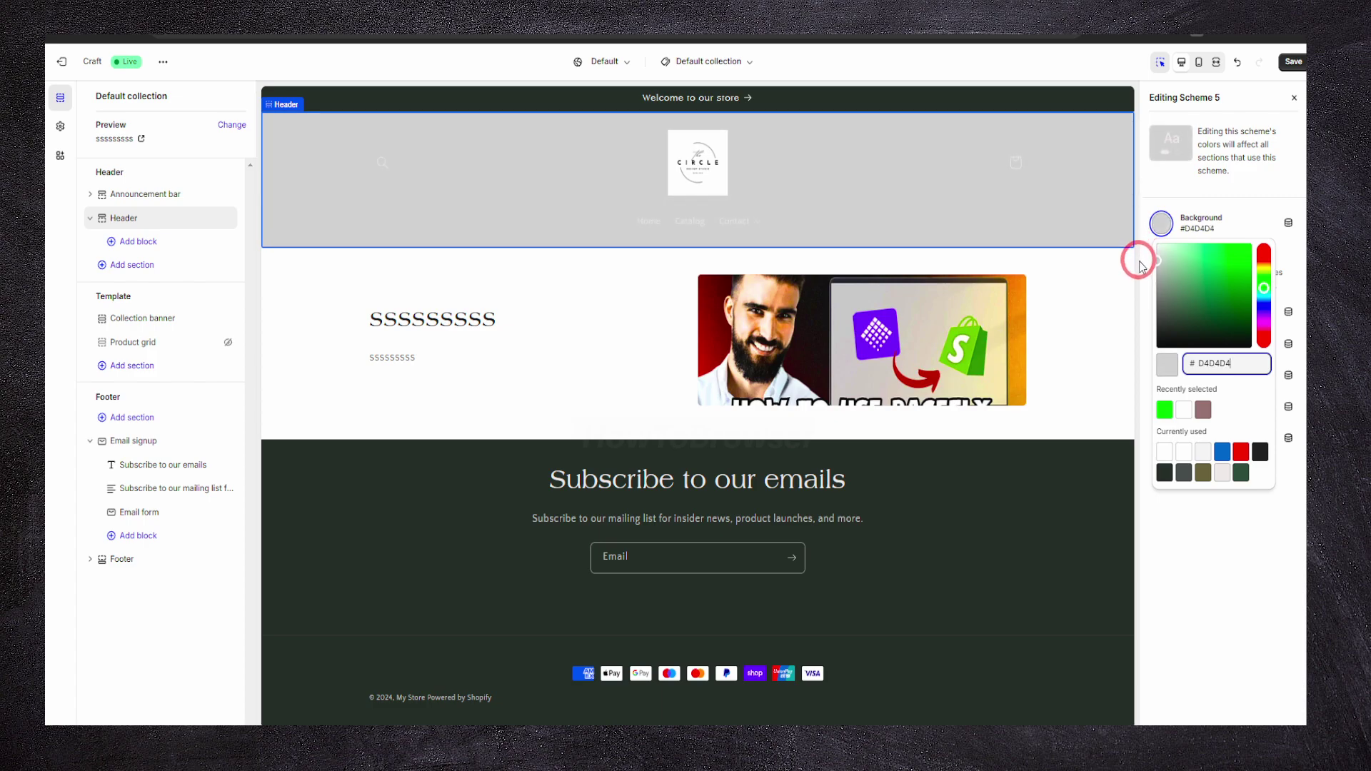
drag(1158, 268, 1160, 261)
click(1233, 407)
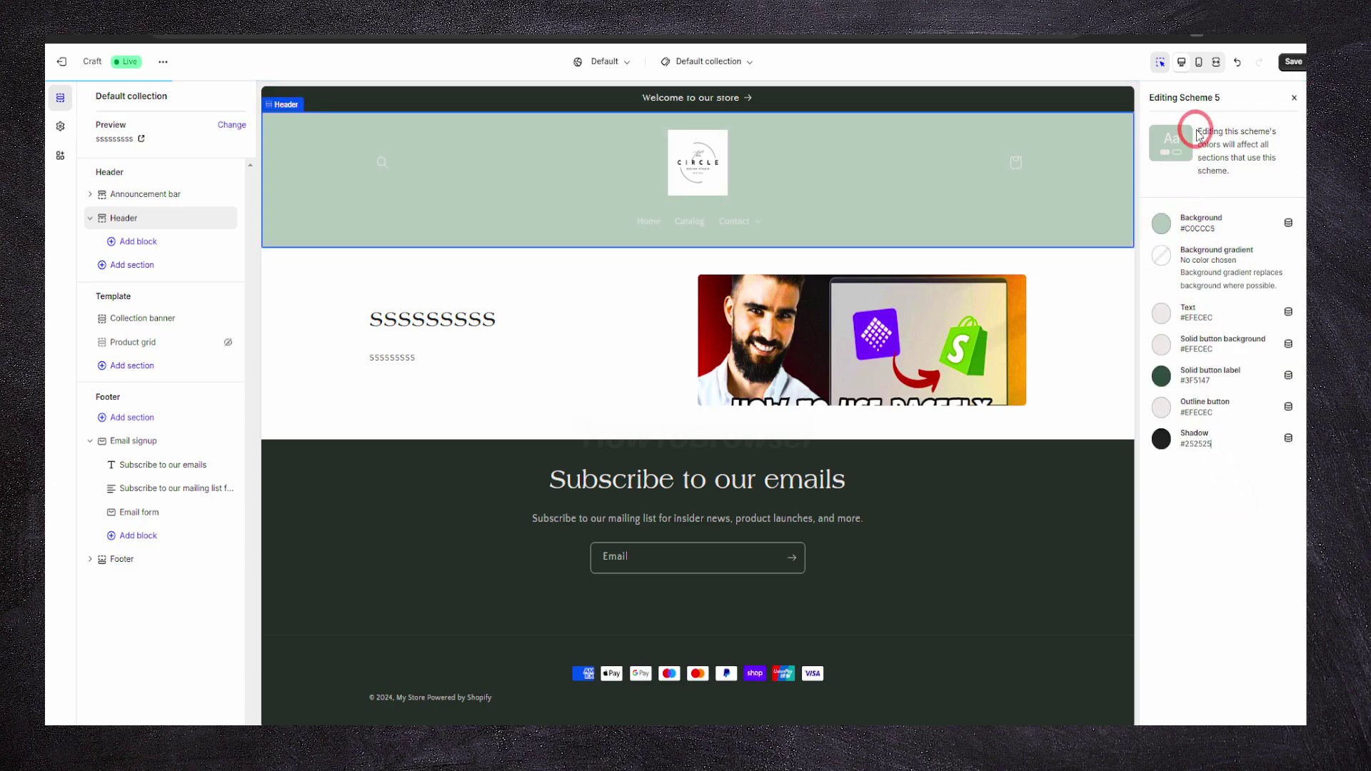
click(1293, 97)
Try Scheme 4 as the Header's color scheme and view that scheme's colors
click(1205, 288)
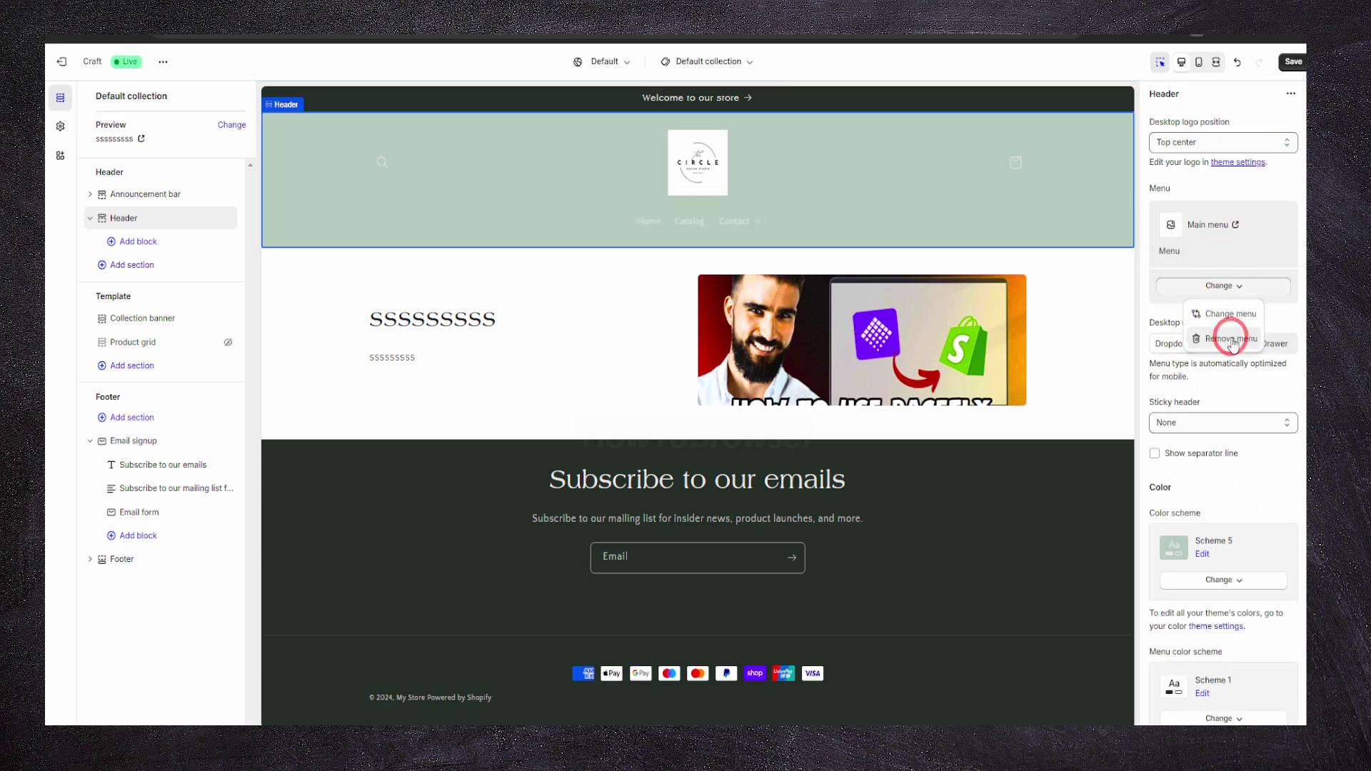
click(1198, 235)
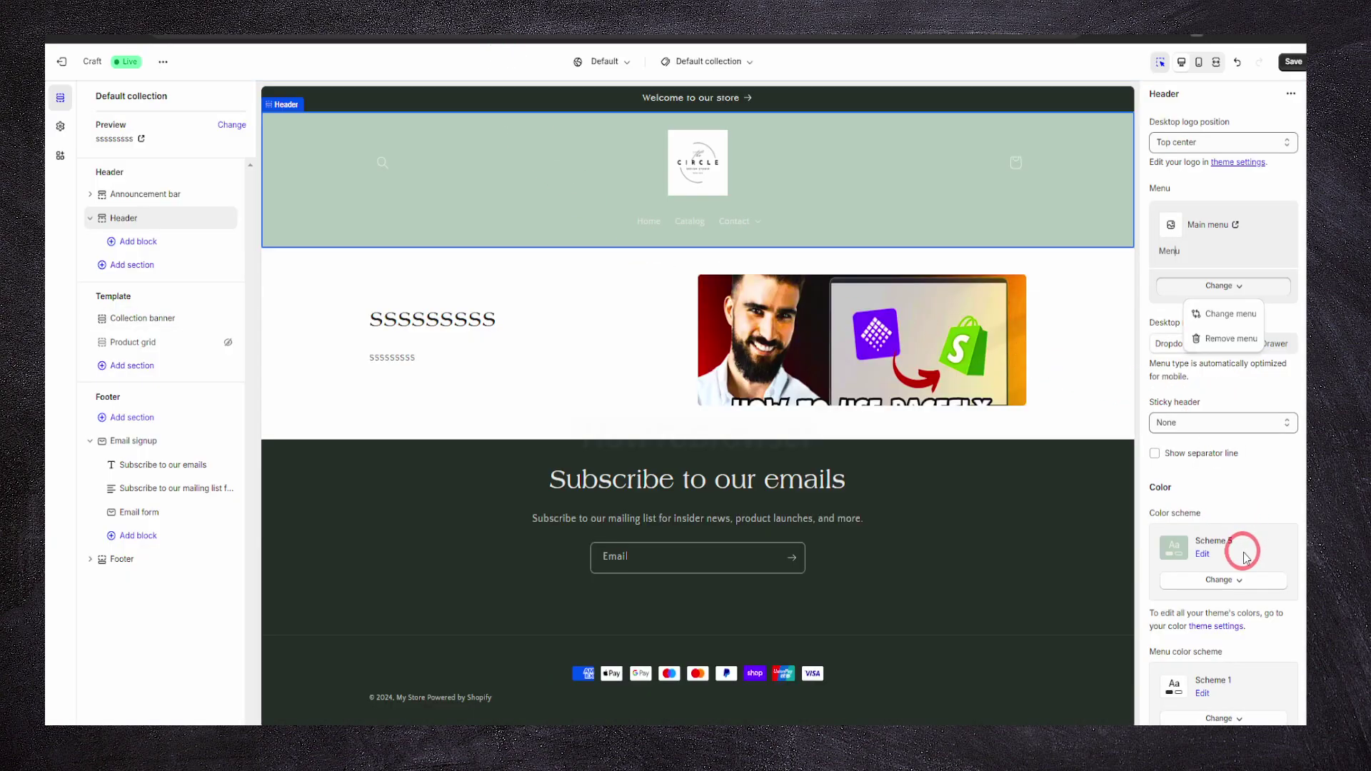
click(1234, 580)
click(1211, 501)
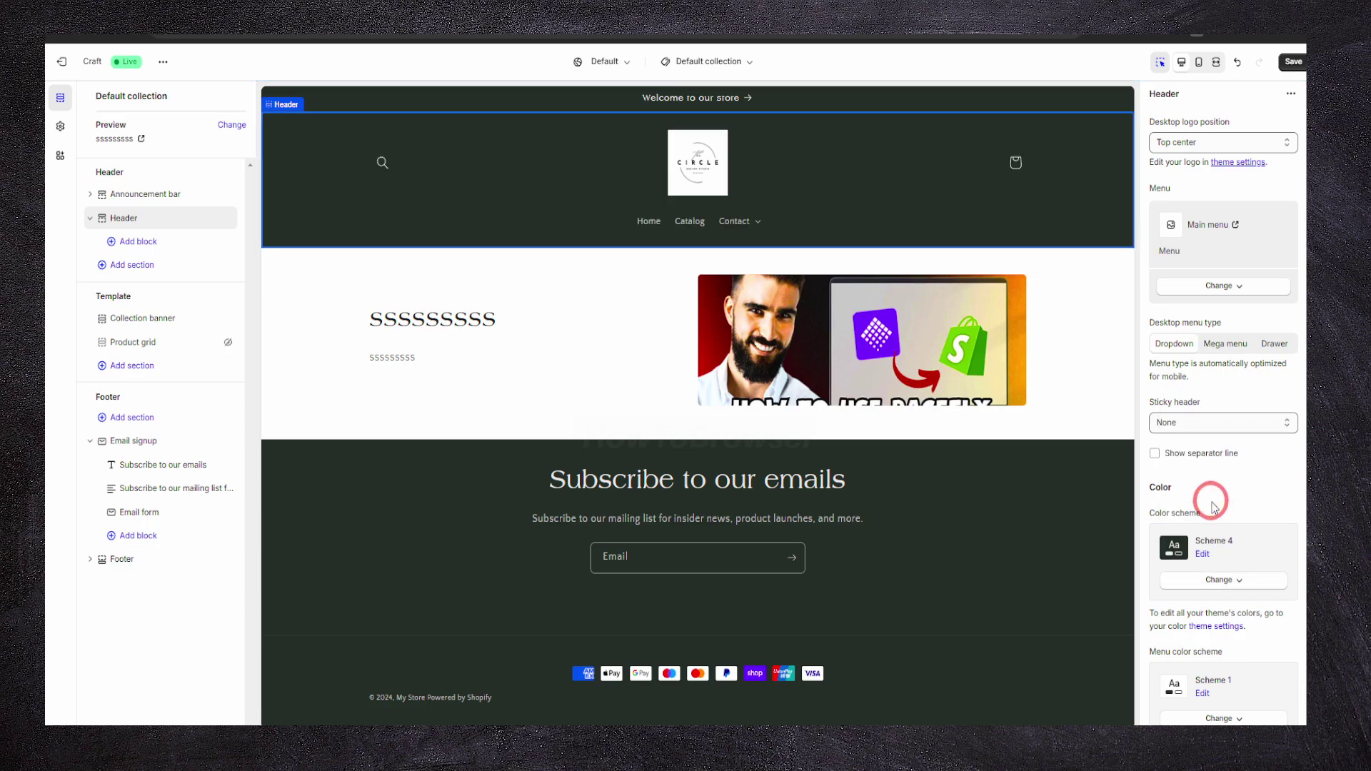
click(1205, 554)
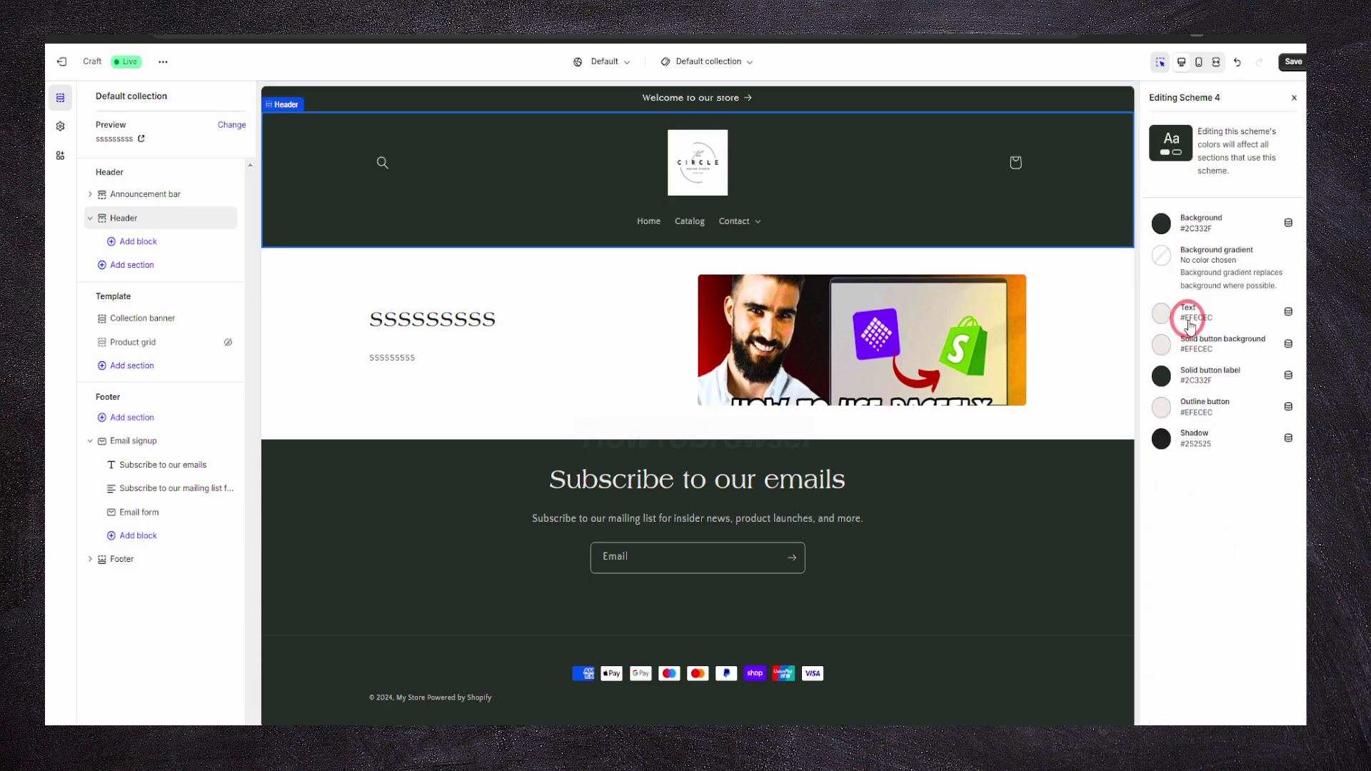
click(1293, 98)
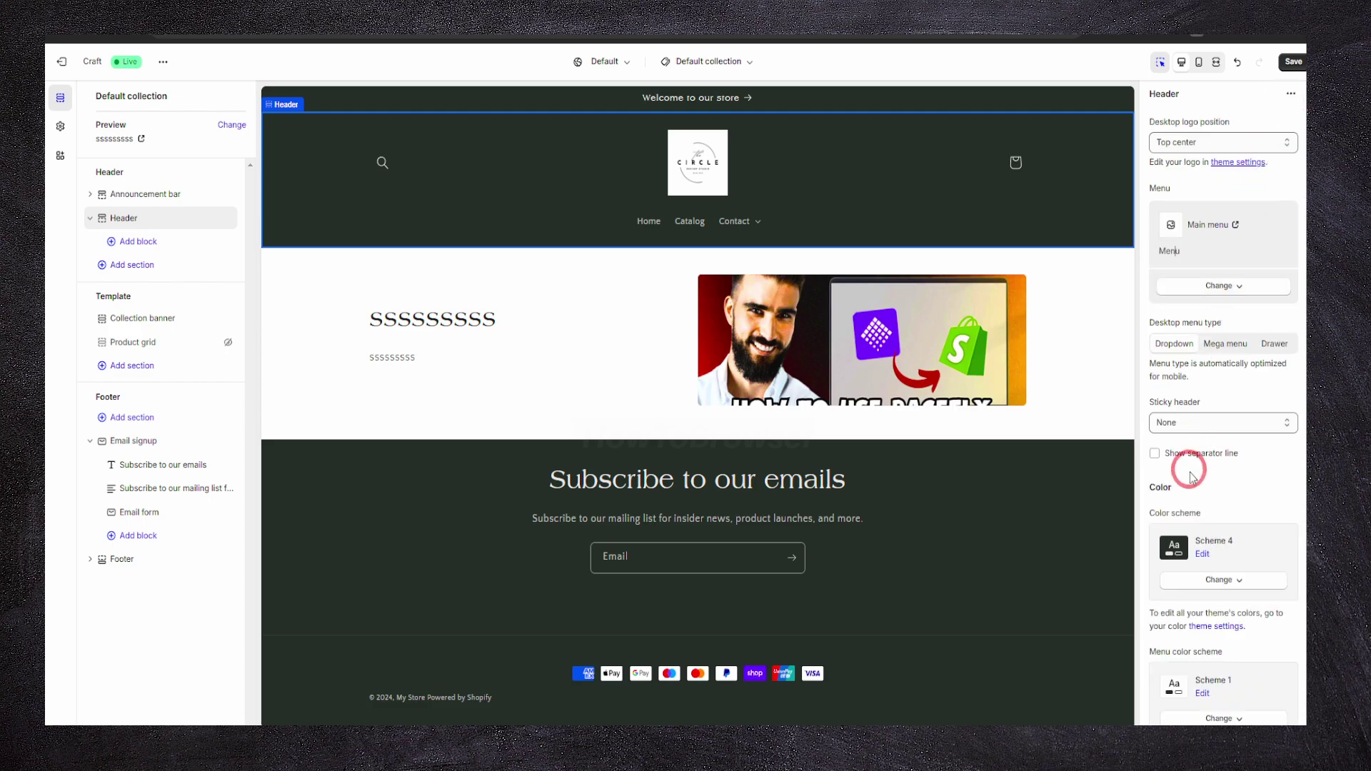
Try Scheme 1 as the Header's color scheme, check its colors, and settle on Scheme 2
click(1213, 581)
click(1227, 550)
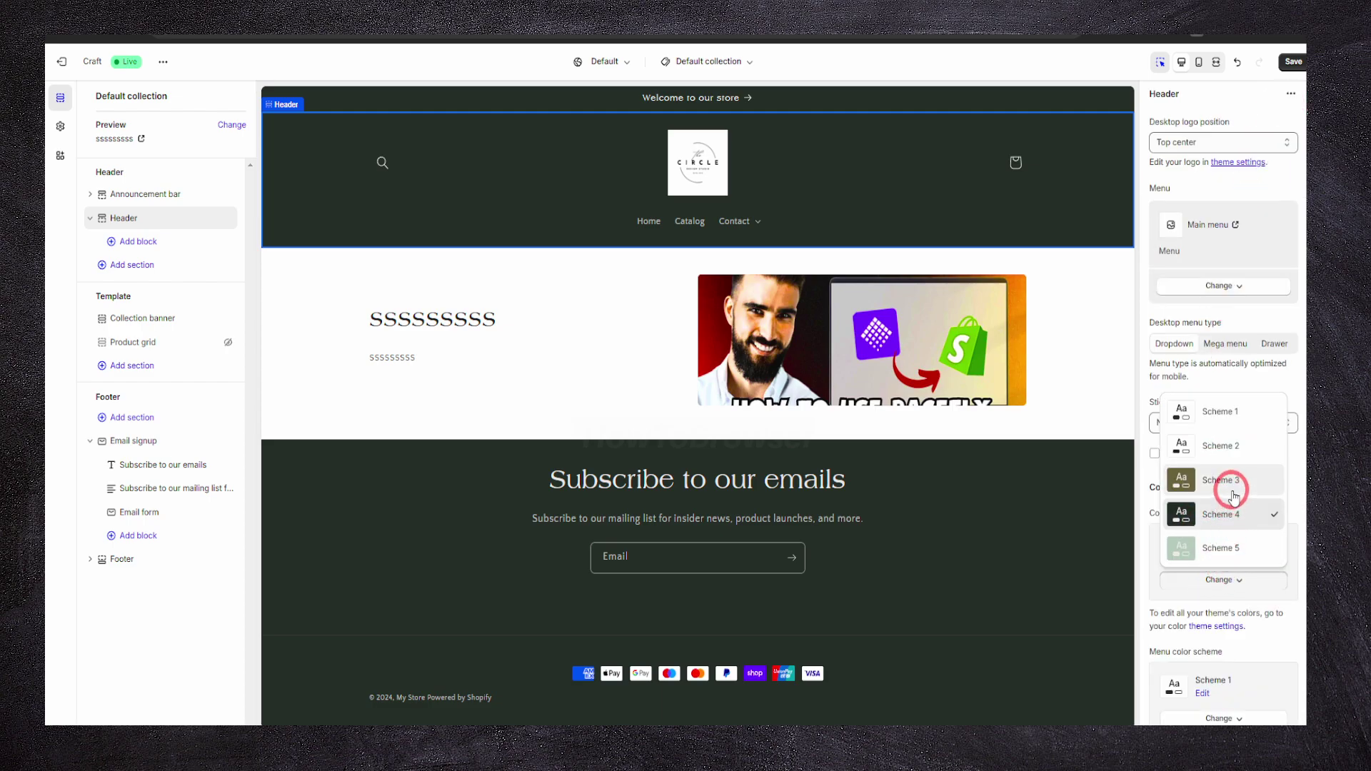
click(1238, 414)
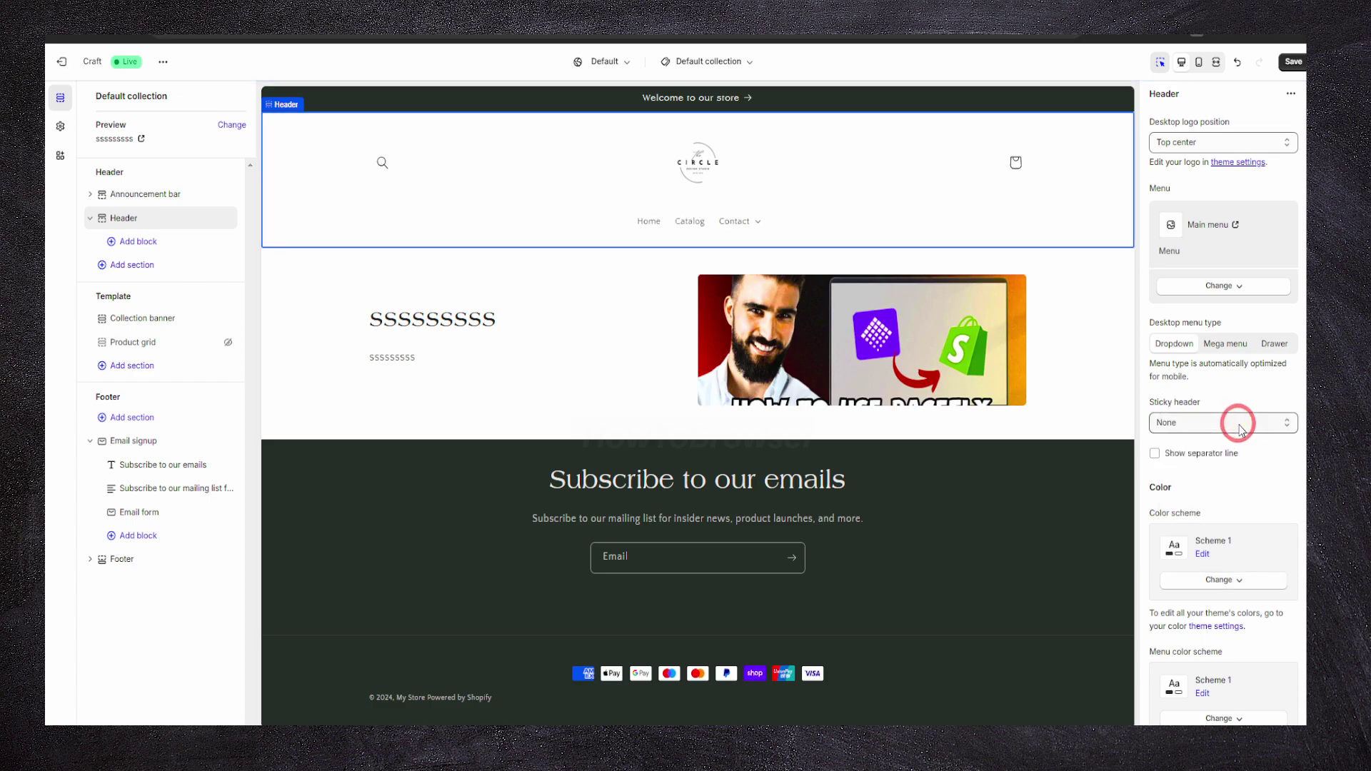
click(1203, 554)
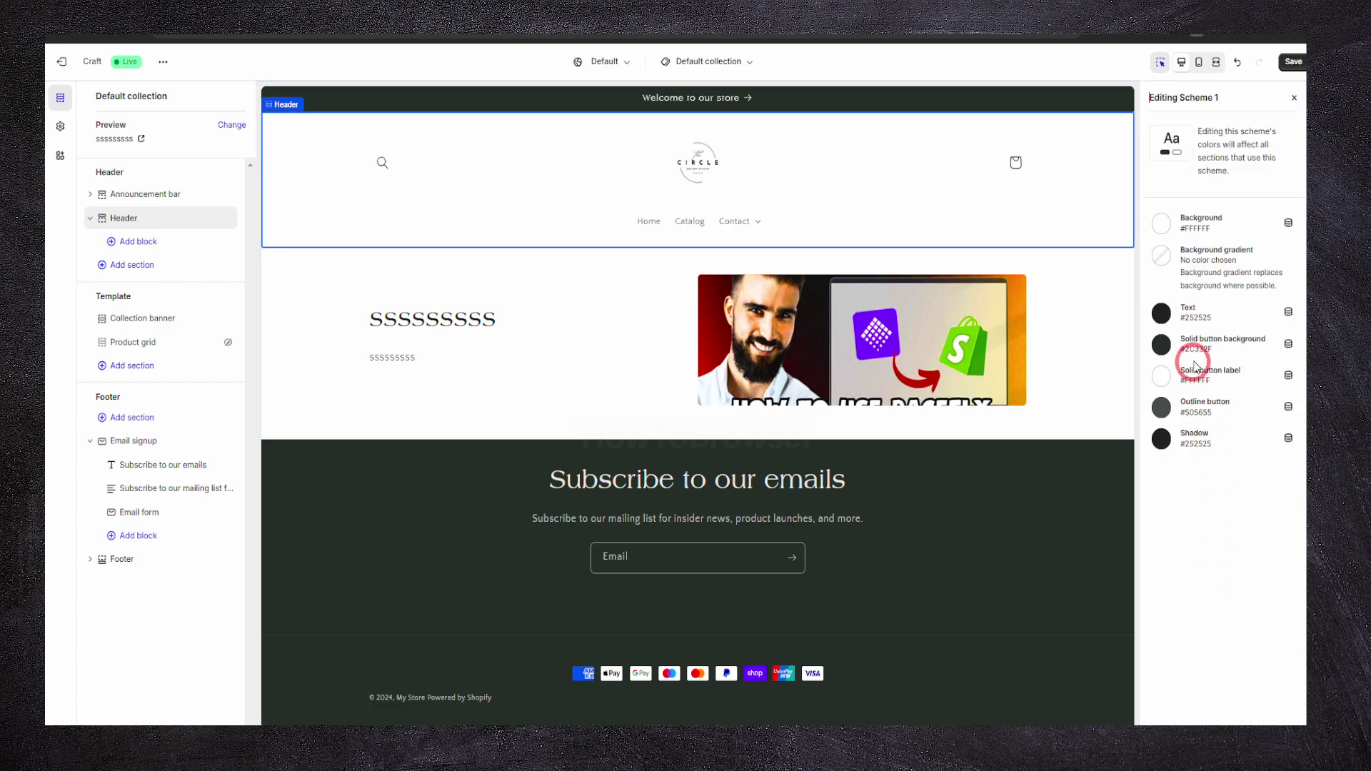
click(1281, 118)
click(1199, 556)
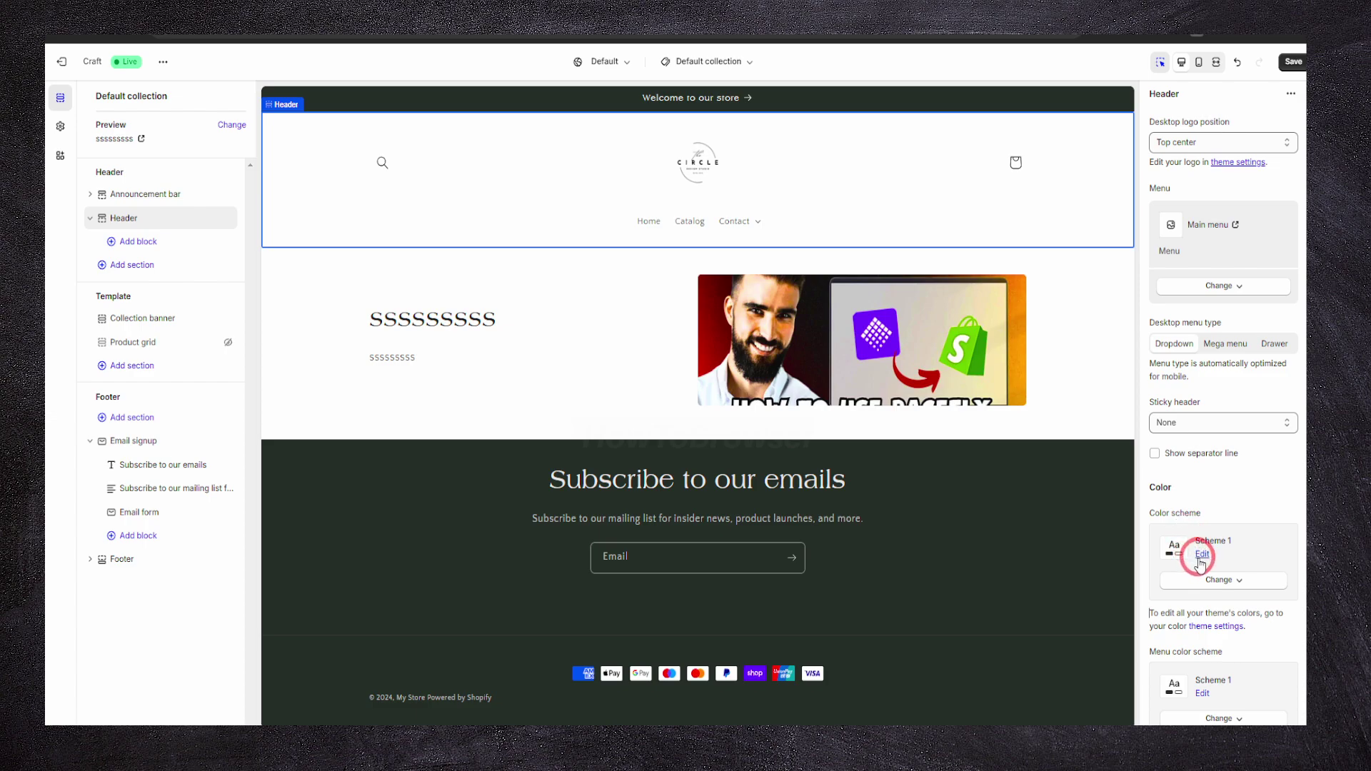
click(1230, 454)
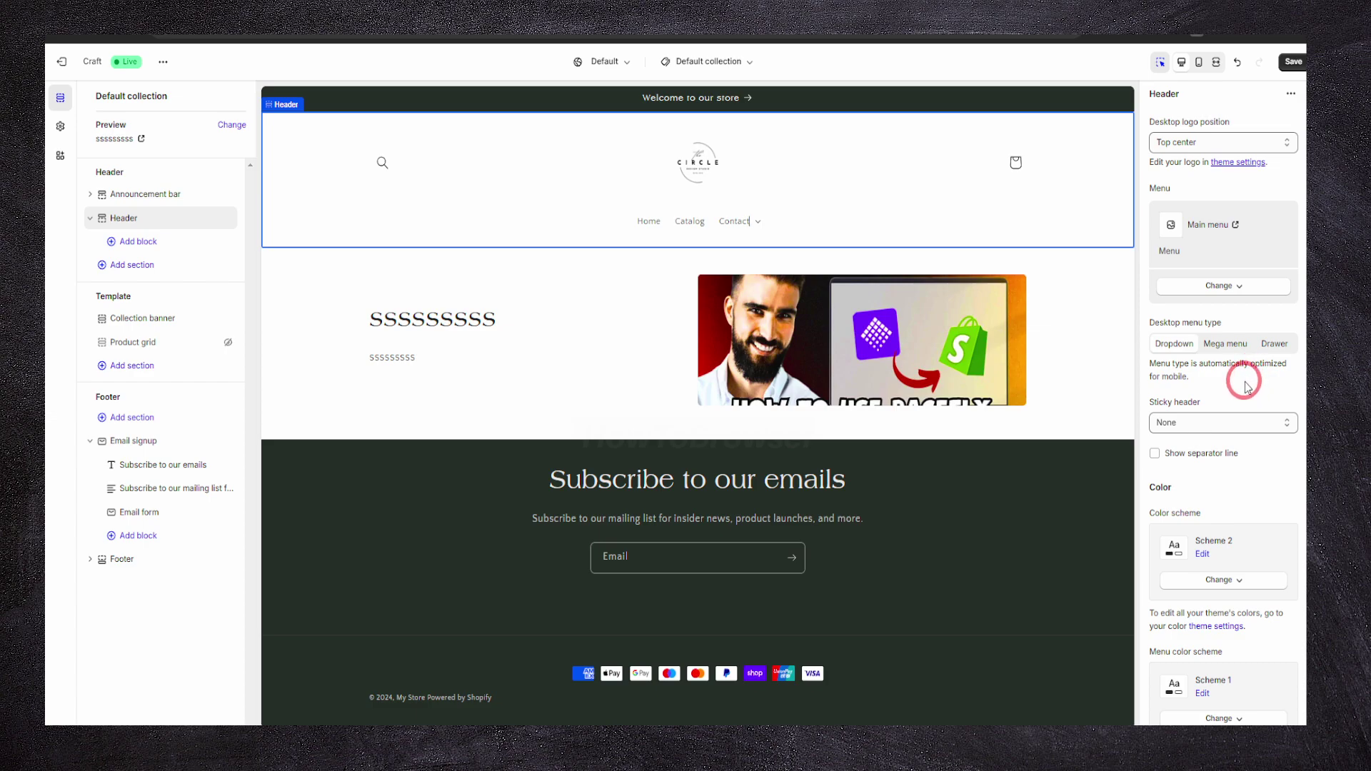
click(1216, 345)
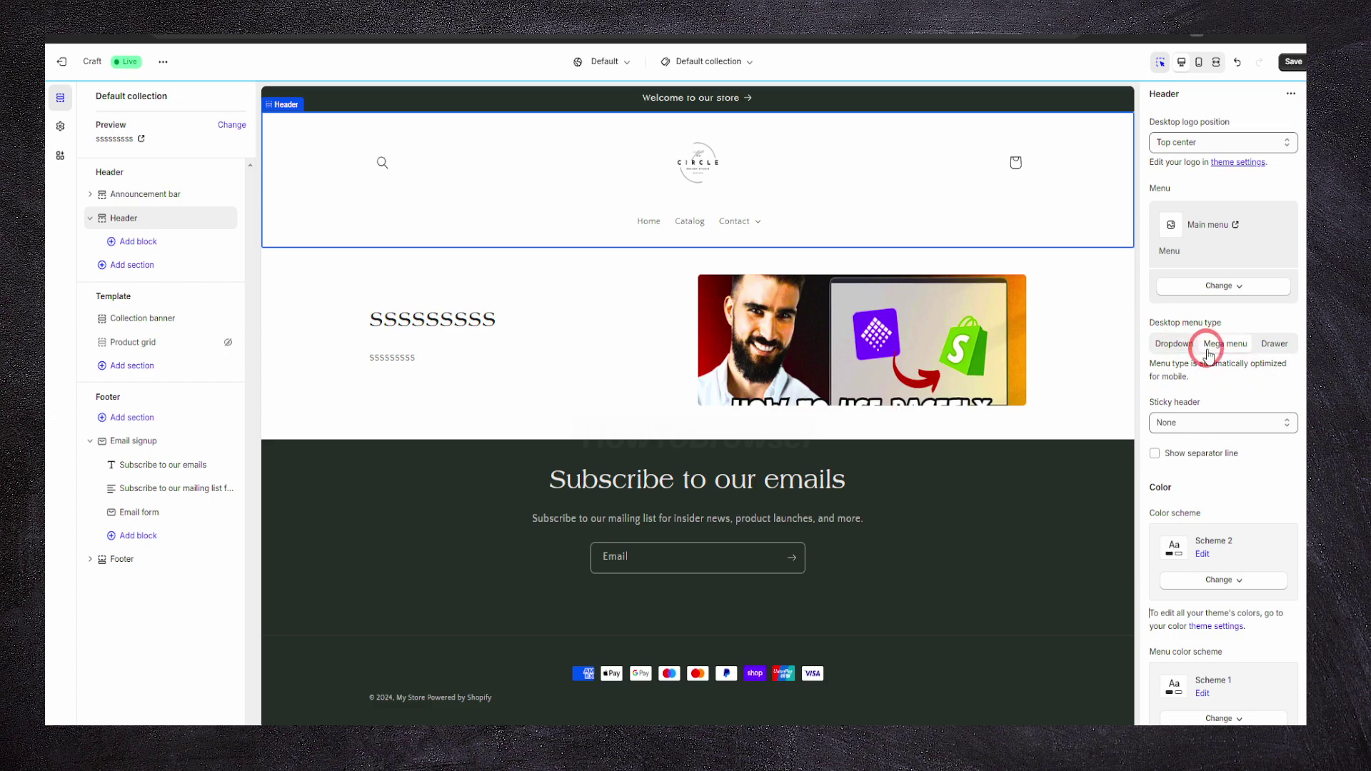
click(1190, 142)
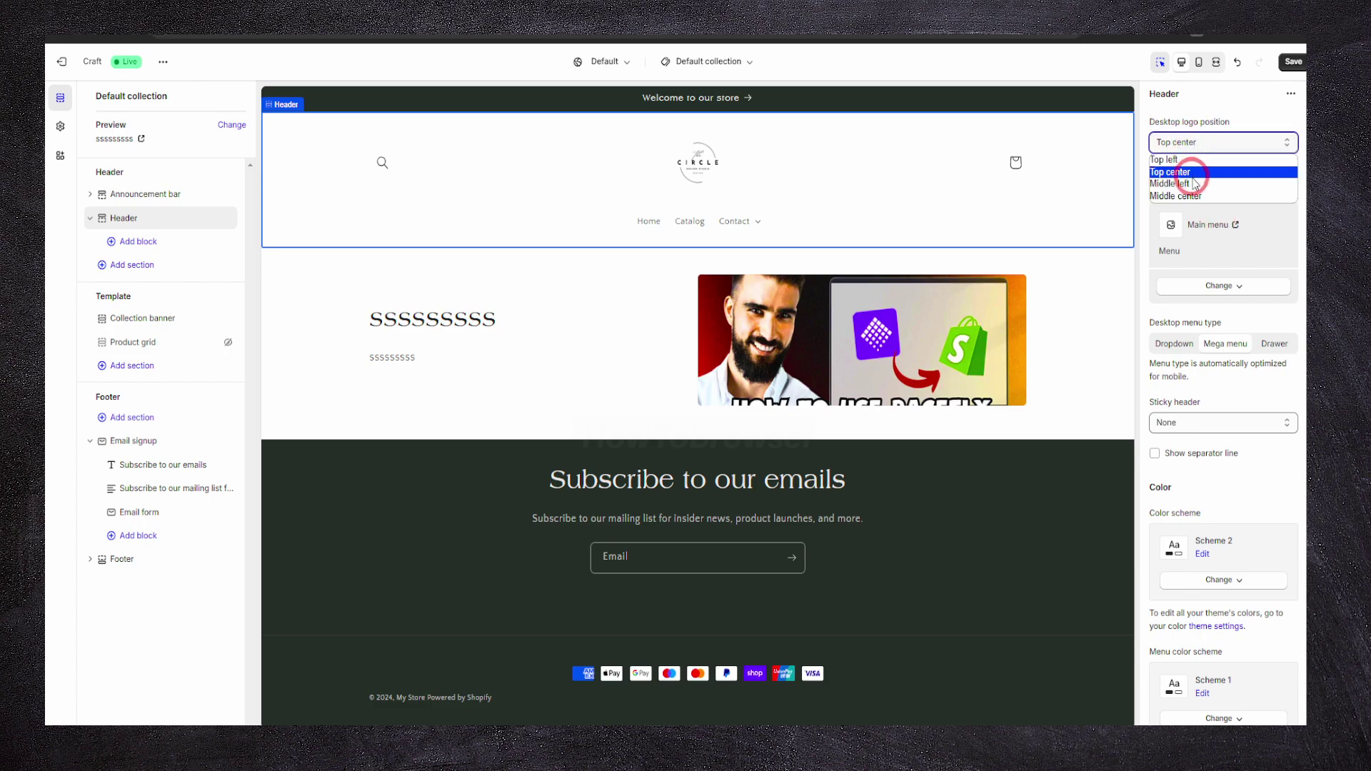
click(226, 217)
In the theme's layout settings, set horizontal grid space to 32 px, page width to 1400 px, and space between template sections to 24 px
click(60, 126)
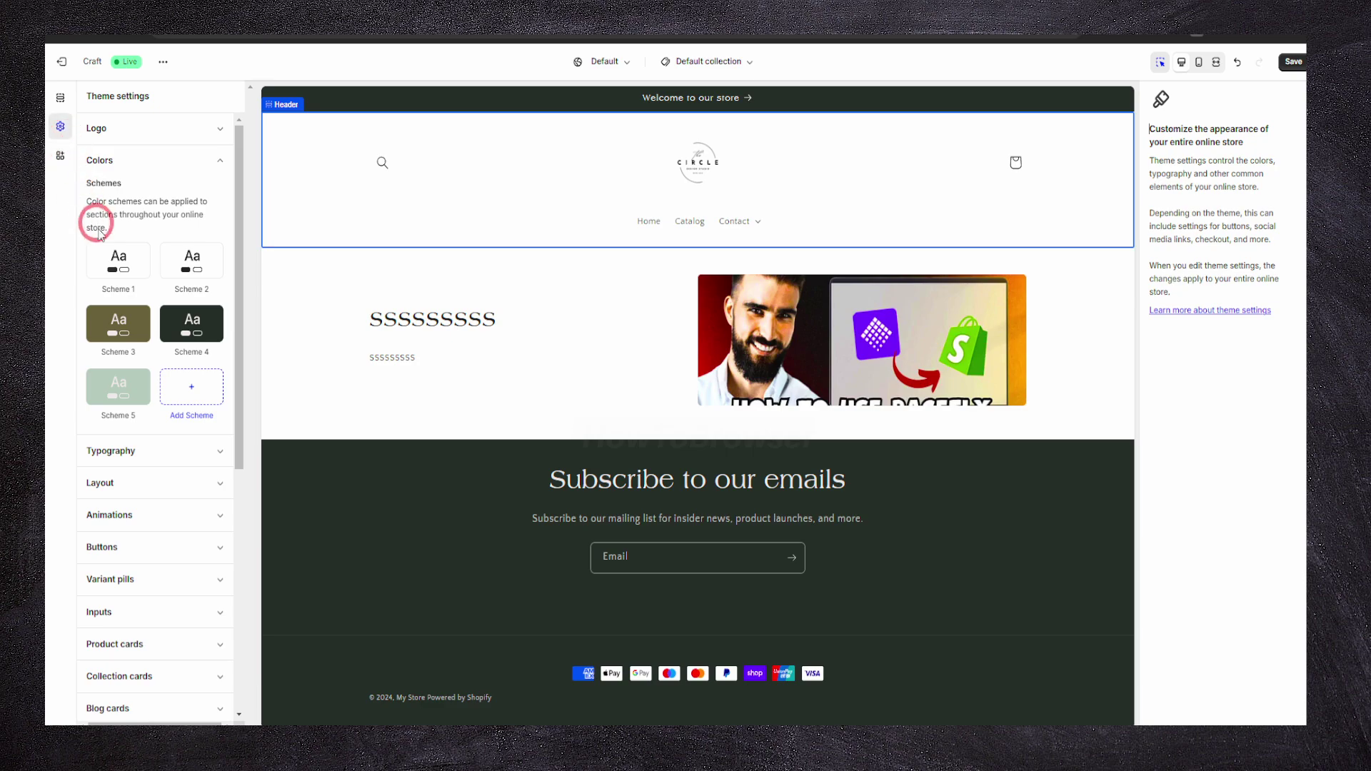
scroll(145, 277, down, 1)
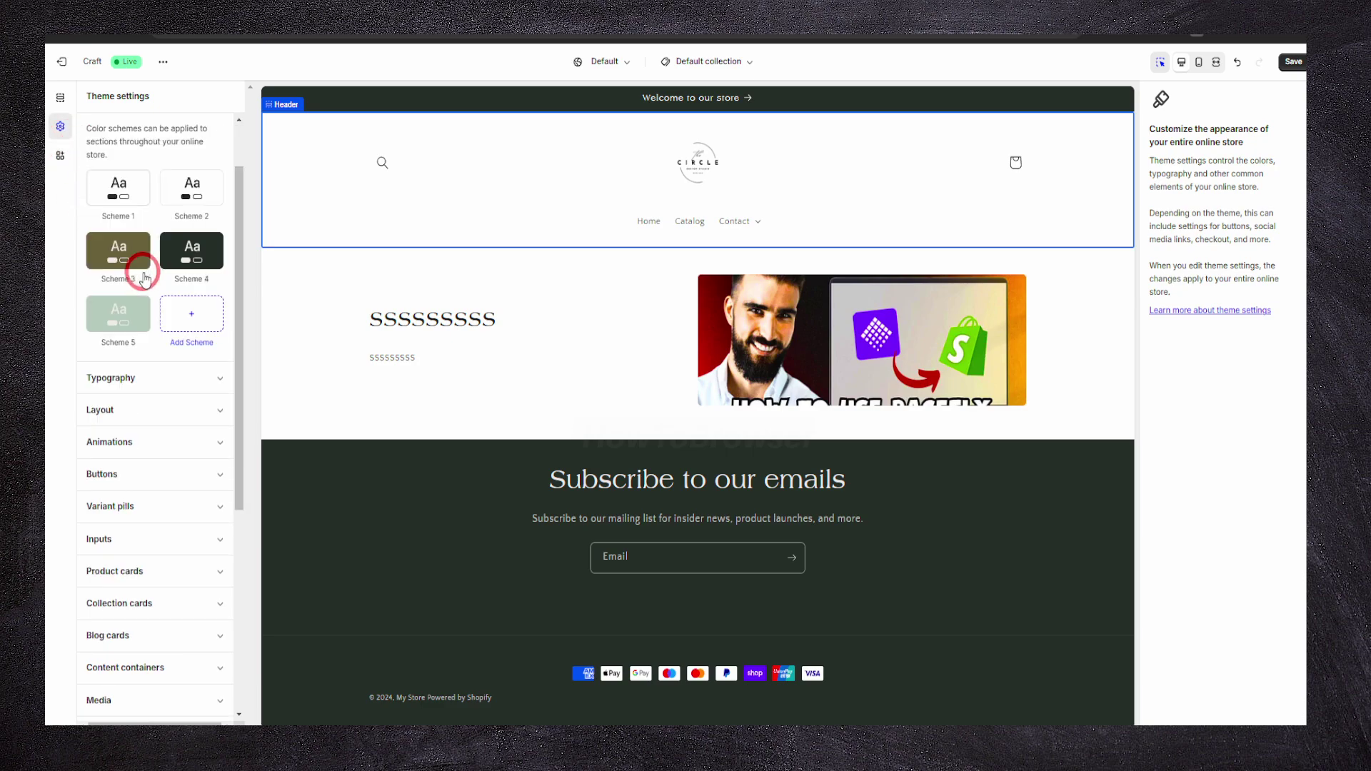
click(144, 404)
drag(133, 361, 157, 361)
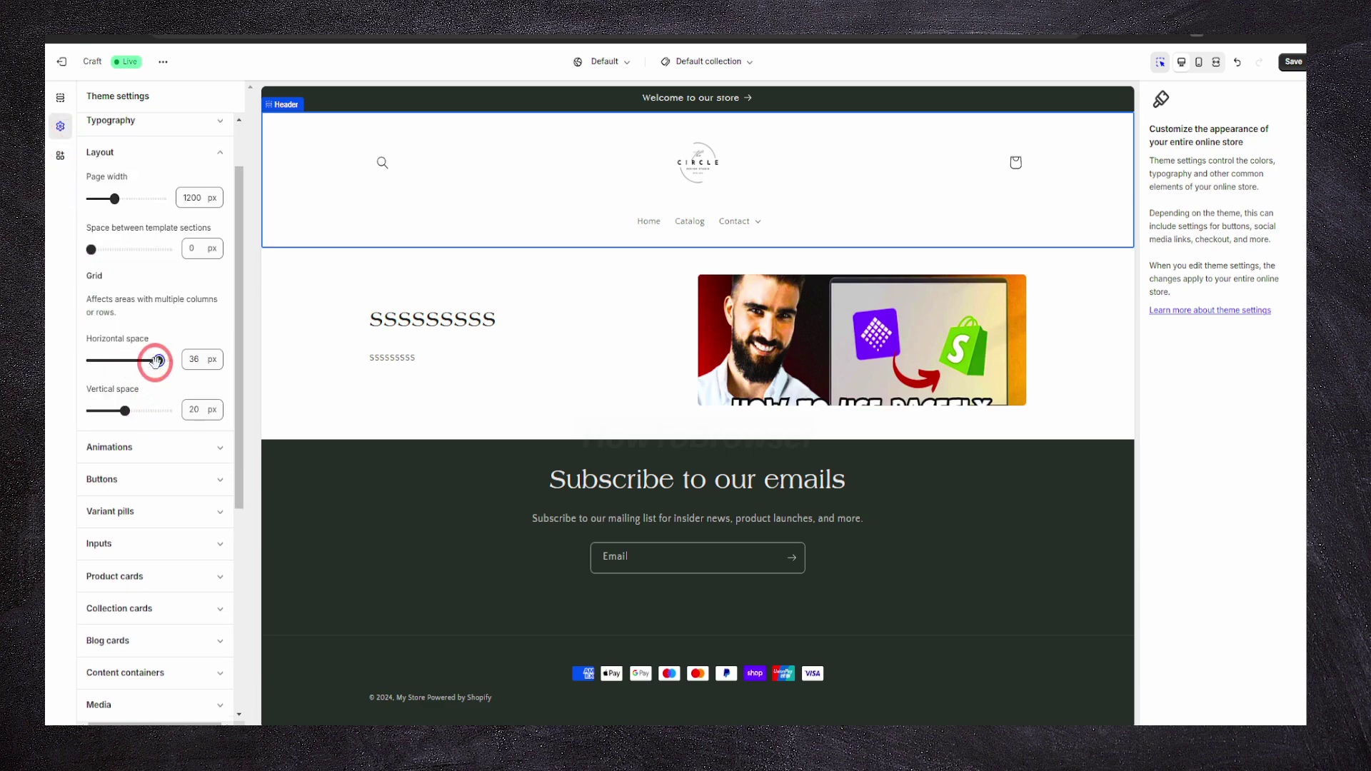
drag(114, 198, 137, 198)
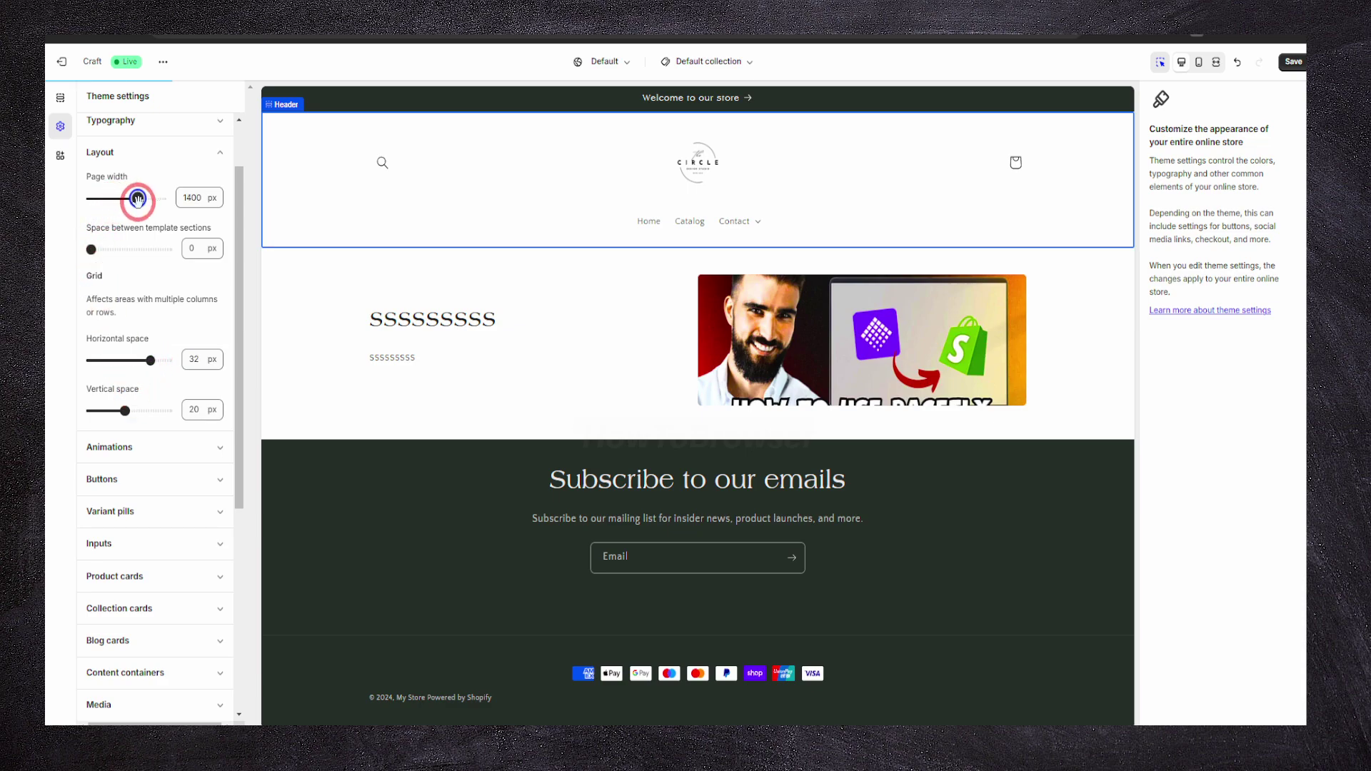
drag(103, 250, 108, 250)
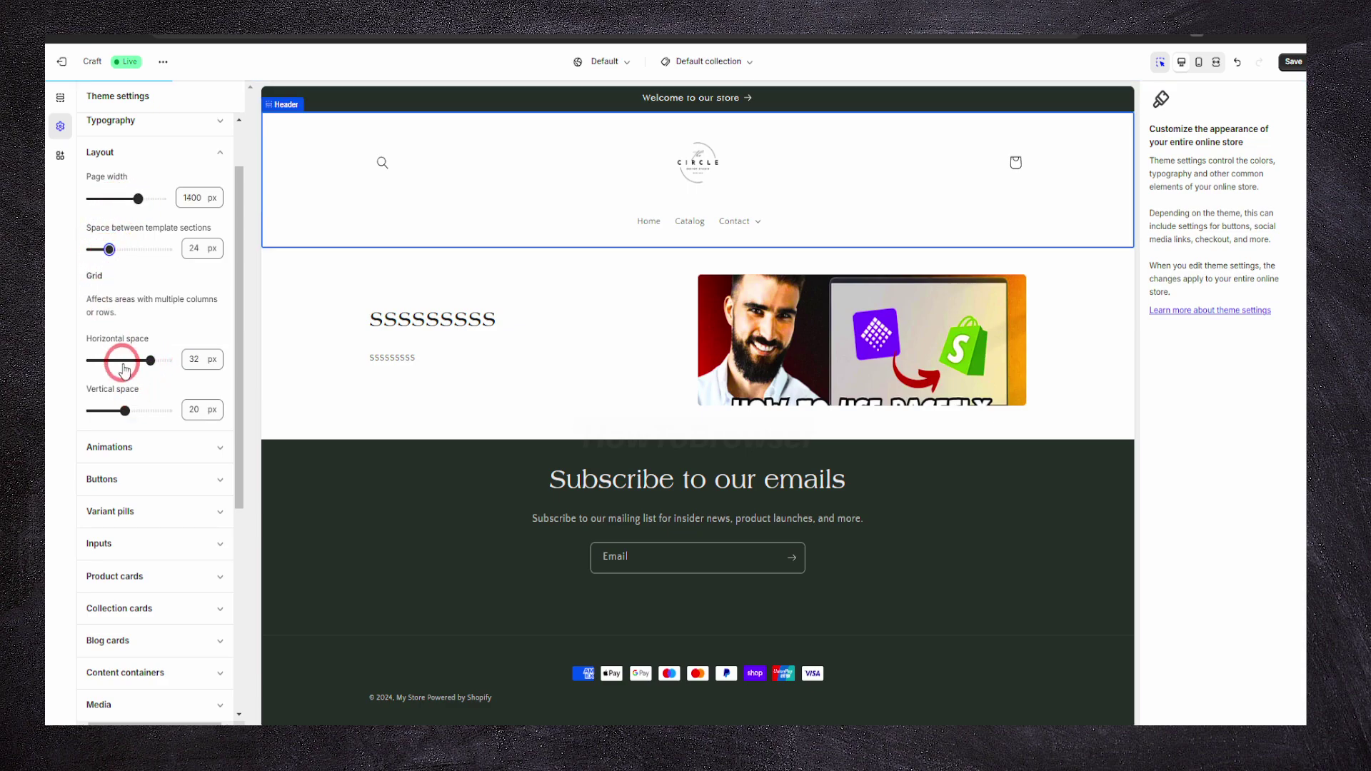
Review the theme settings for Buttons, Brand information, Social media accounts and Layout
scroll(118, 359, down, 2)
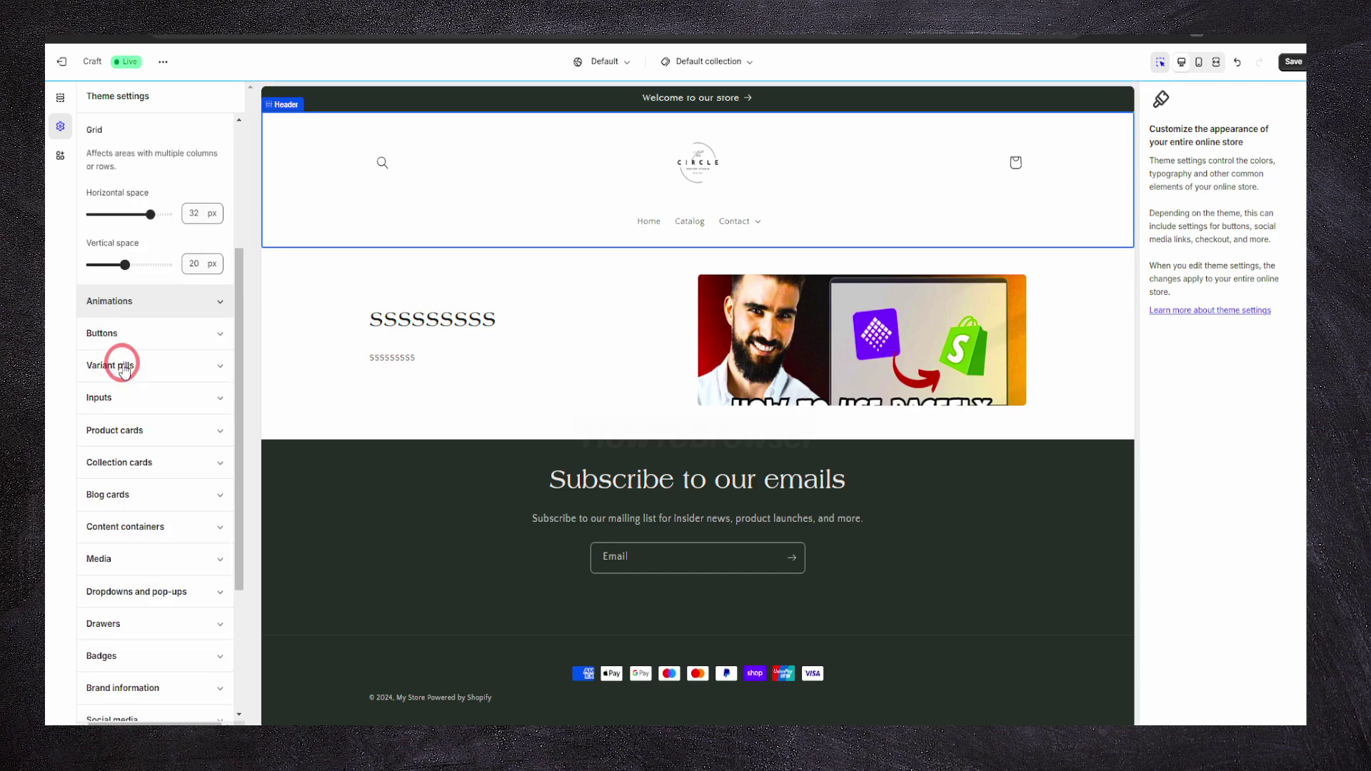
click(132, 330)
scroll(128, 319, down, 3)
scroll(129, 386, down, 2)
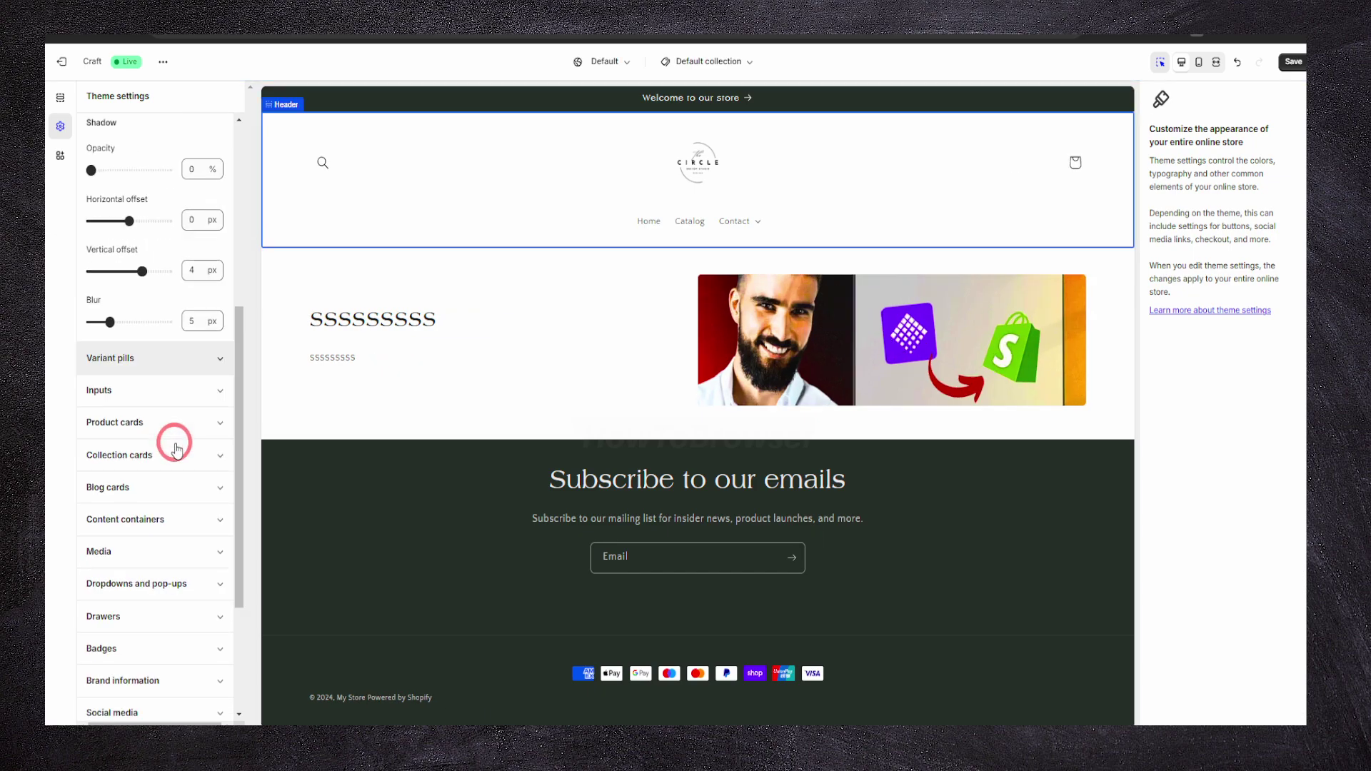
scroll(177, 448, down, 3)
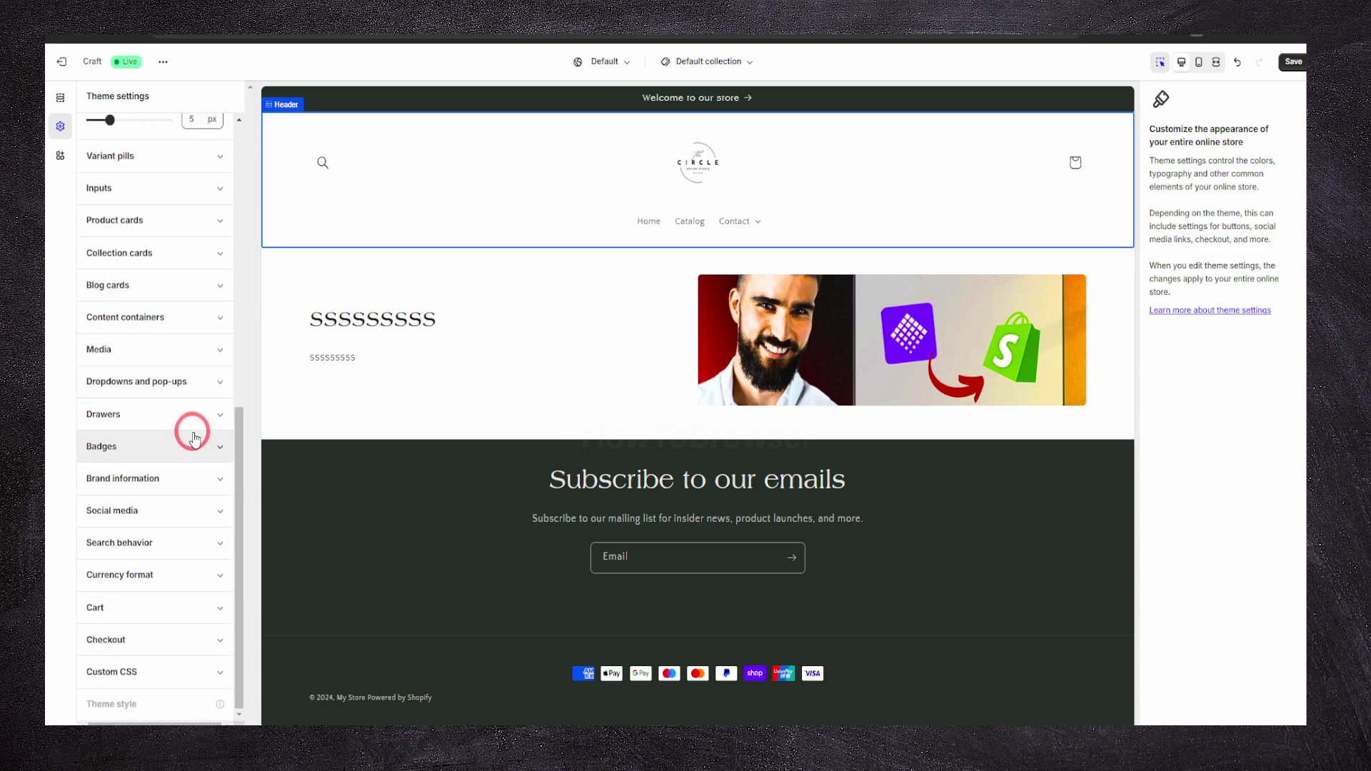
click(147, 480)
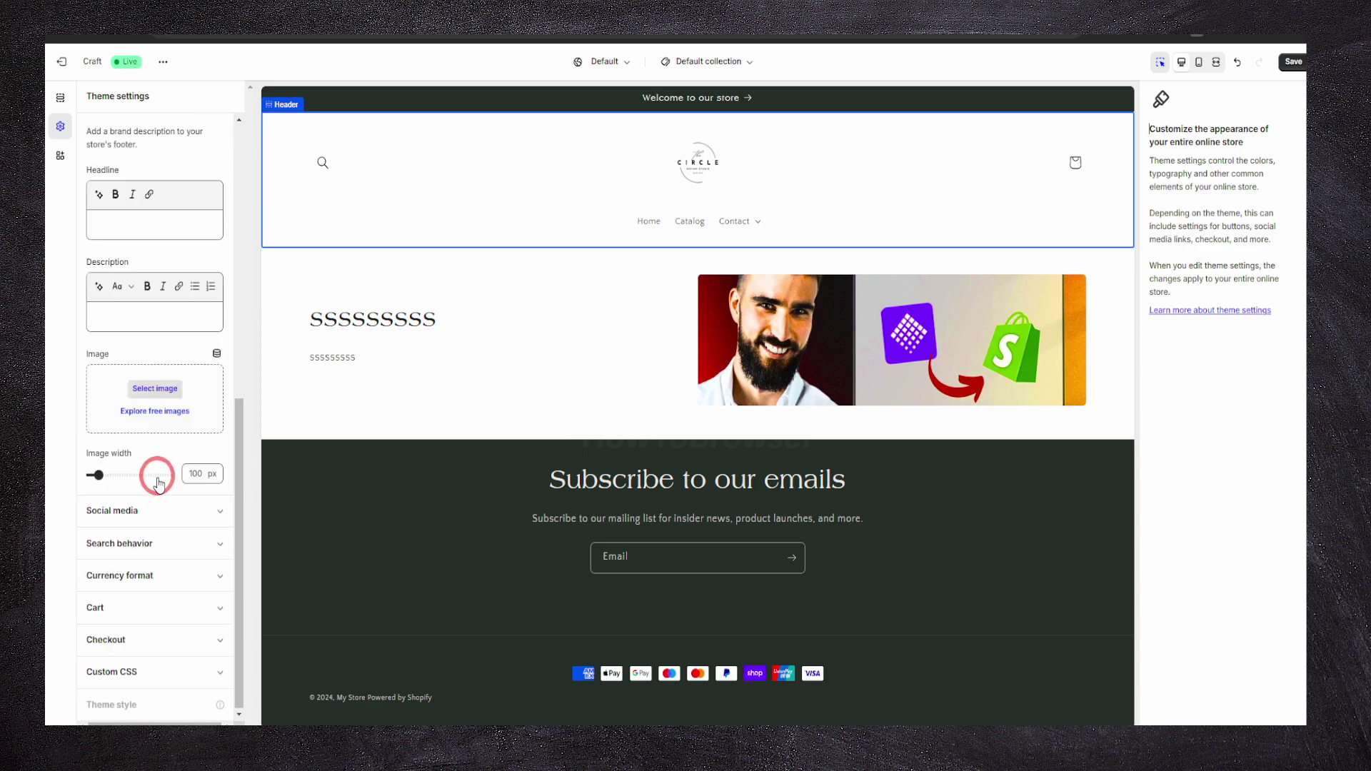
click(150, 503)
click(128, 210)
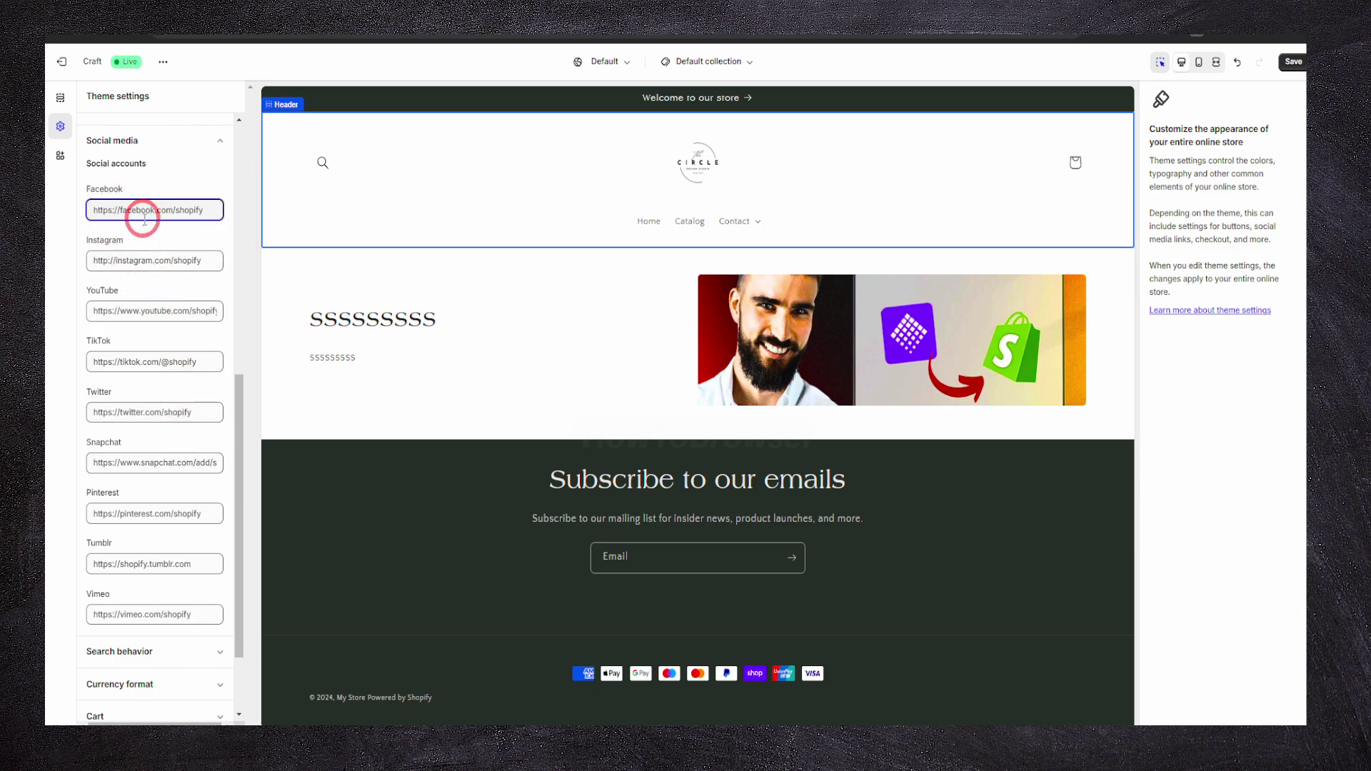
scroll(146, 225, down, 2)
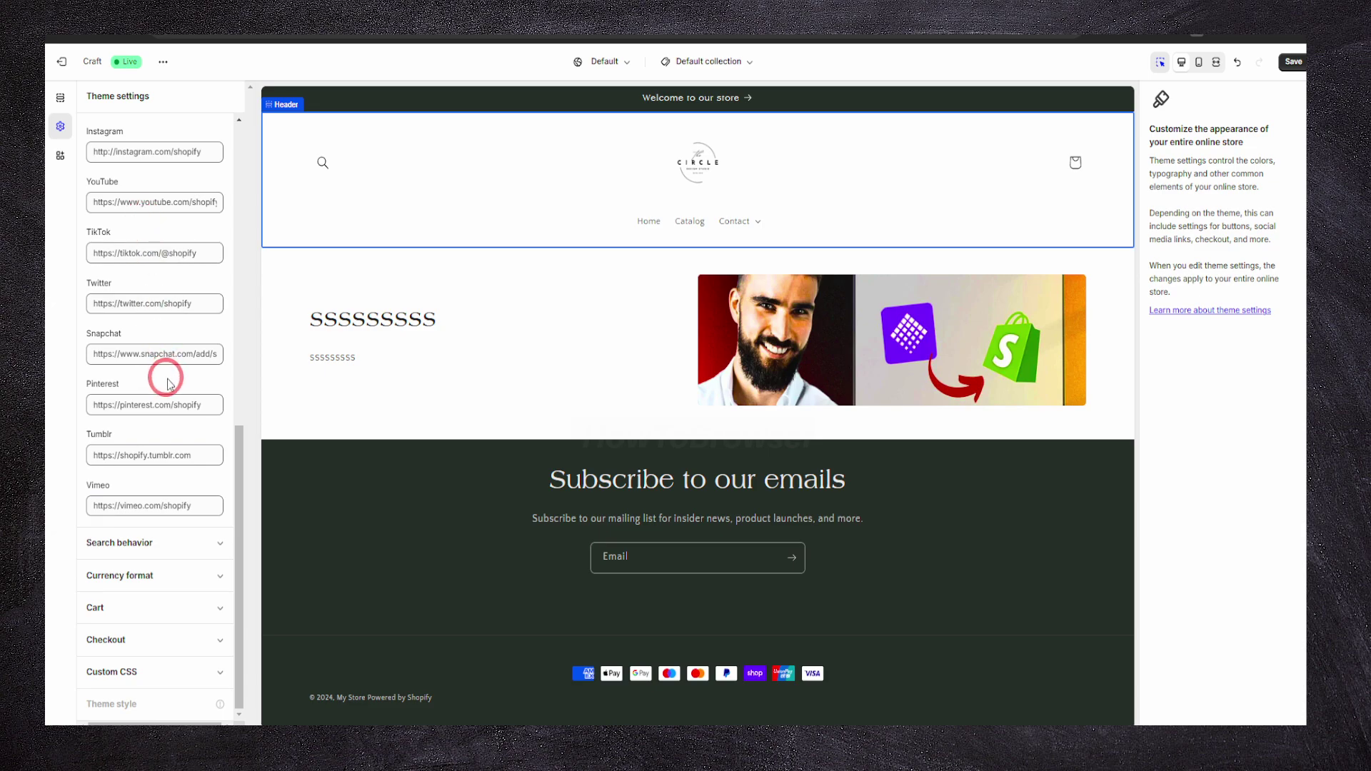
scroll(168, 393, up, 10)
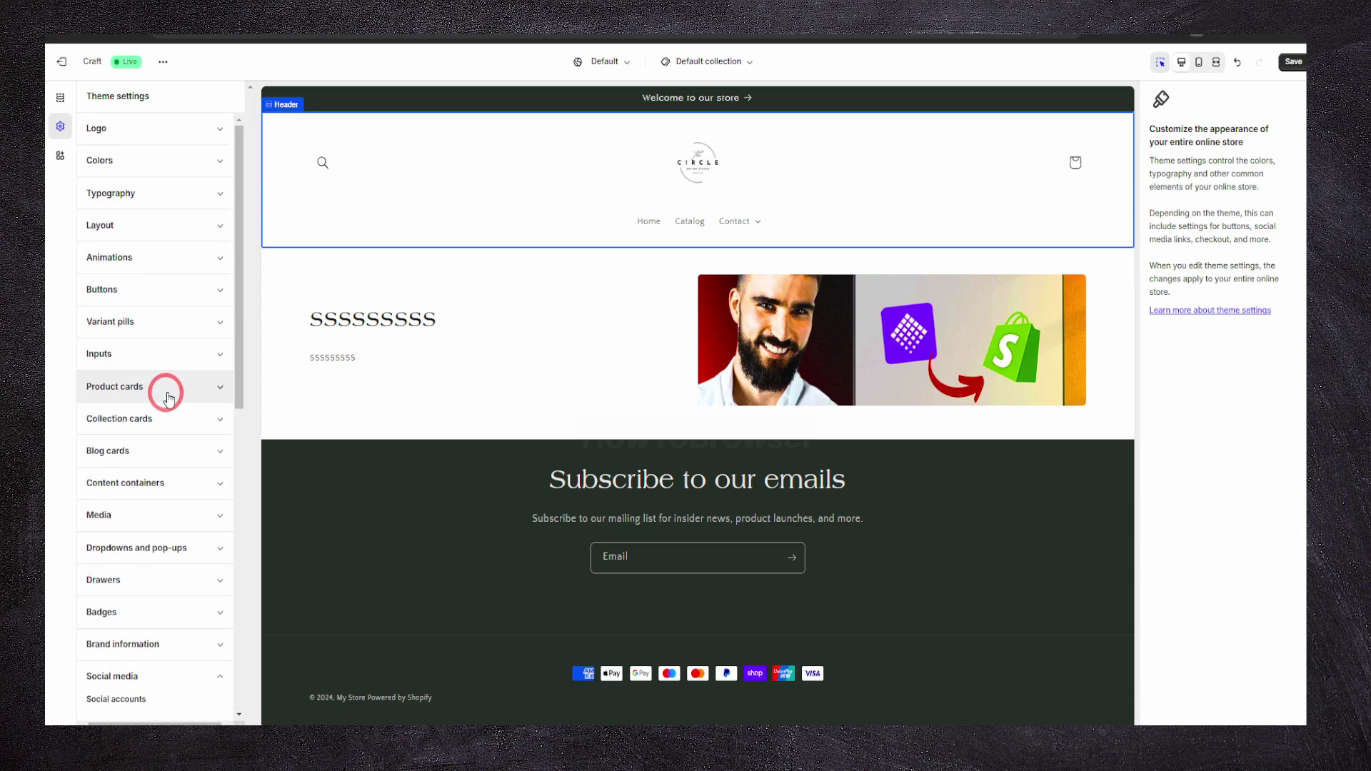
click(165, 224)
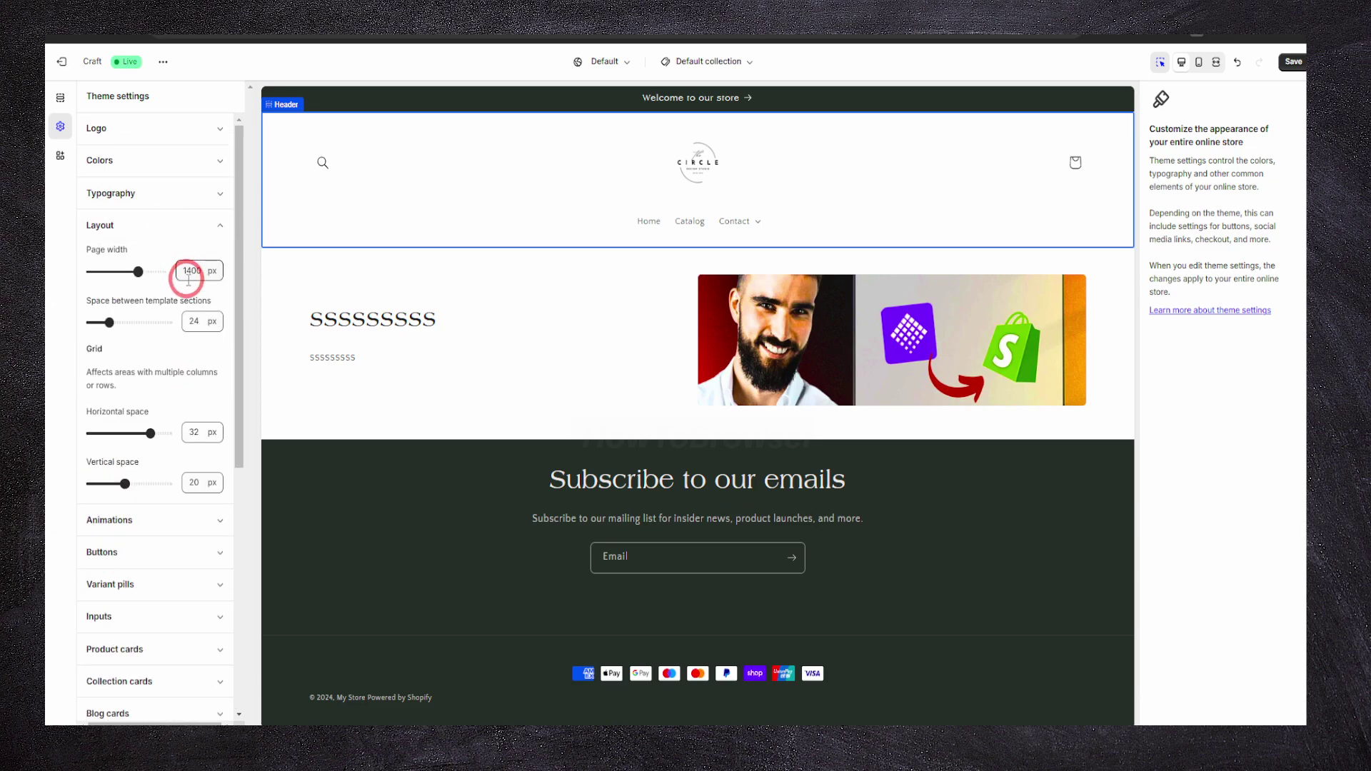
click(145, 166)
Return to the Default collection page's sections and hide the Email signup section in the footer group
click(60, 98)
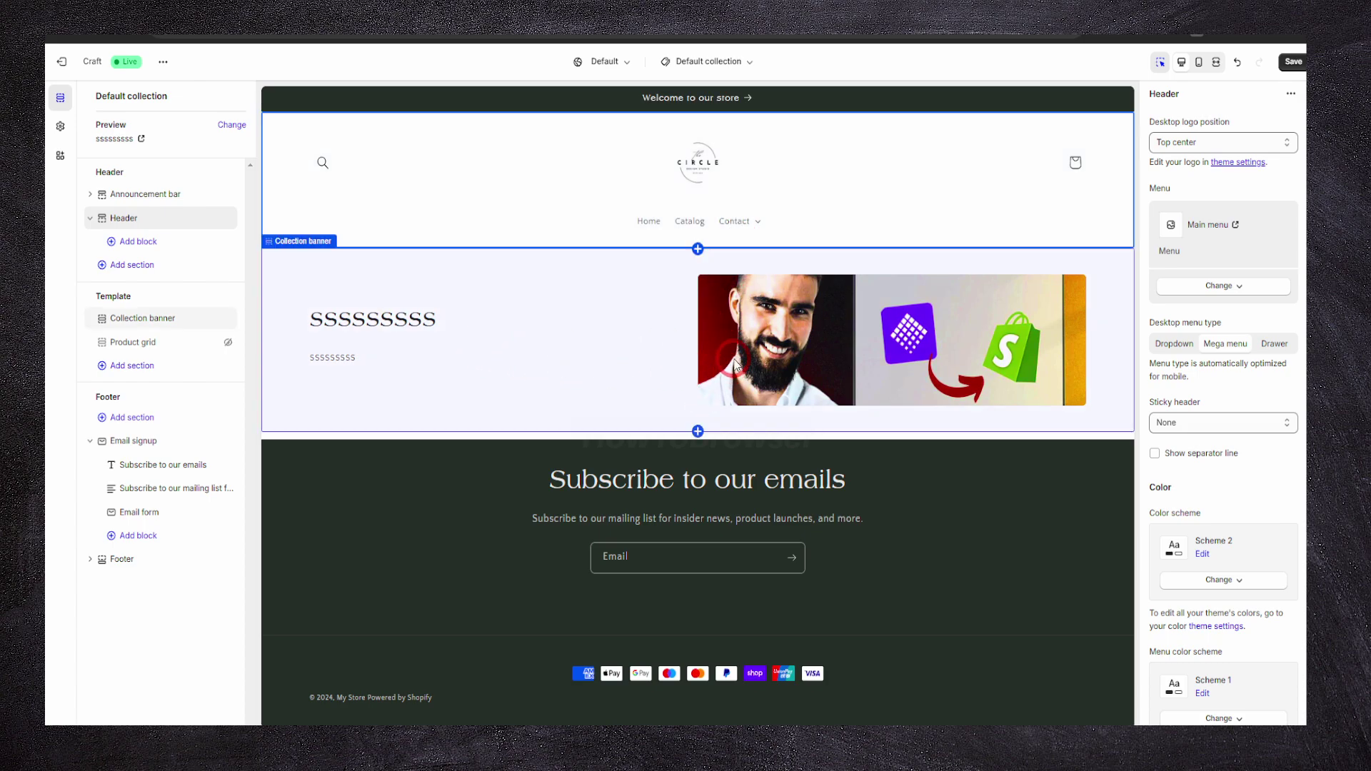
click(743, 330)
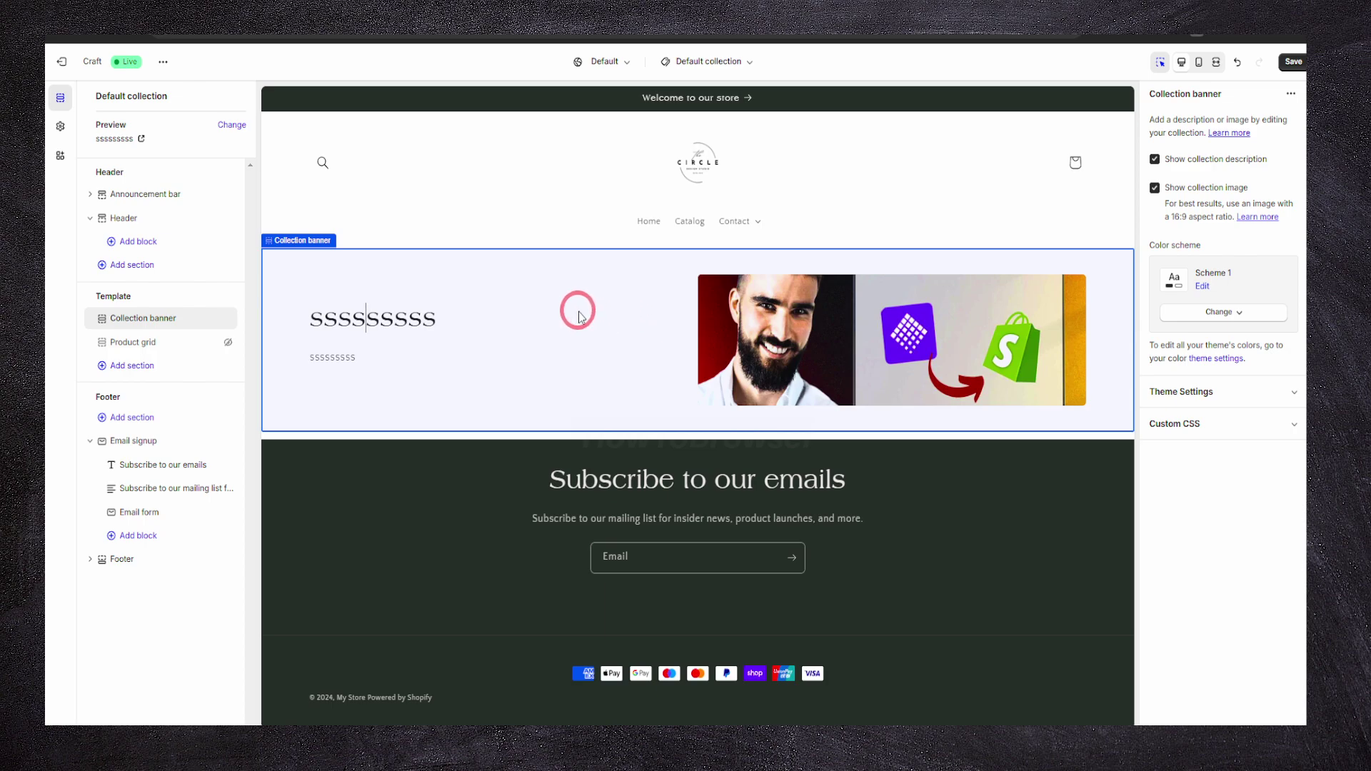
click(480, 498)
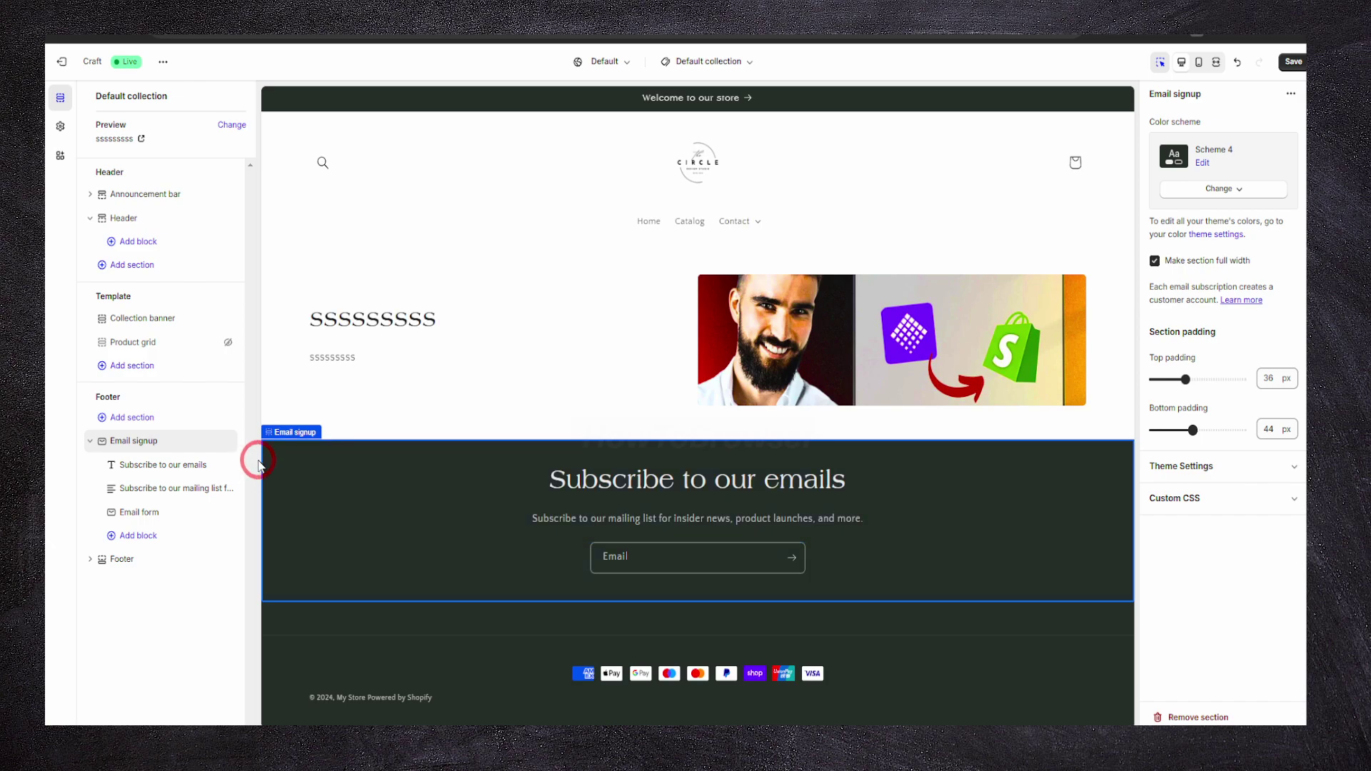
click(226, 442)
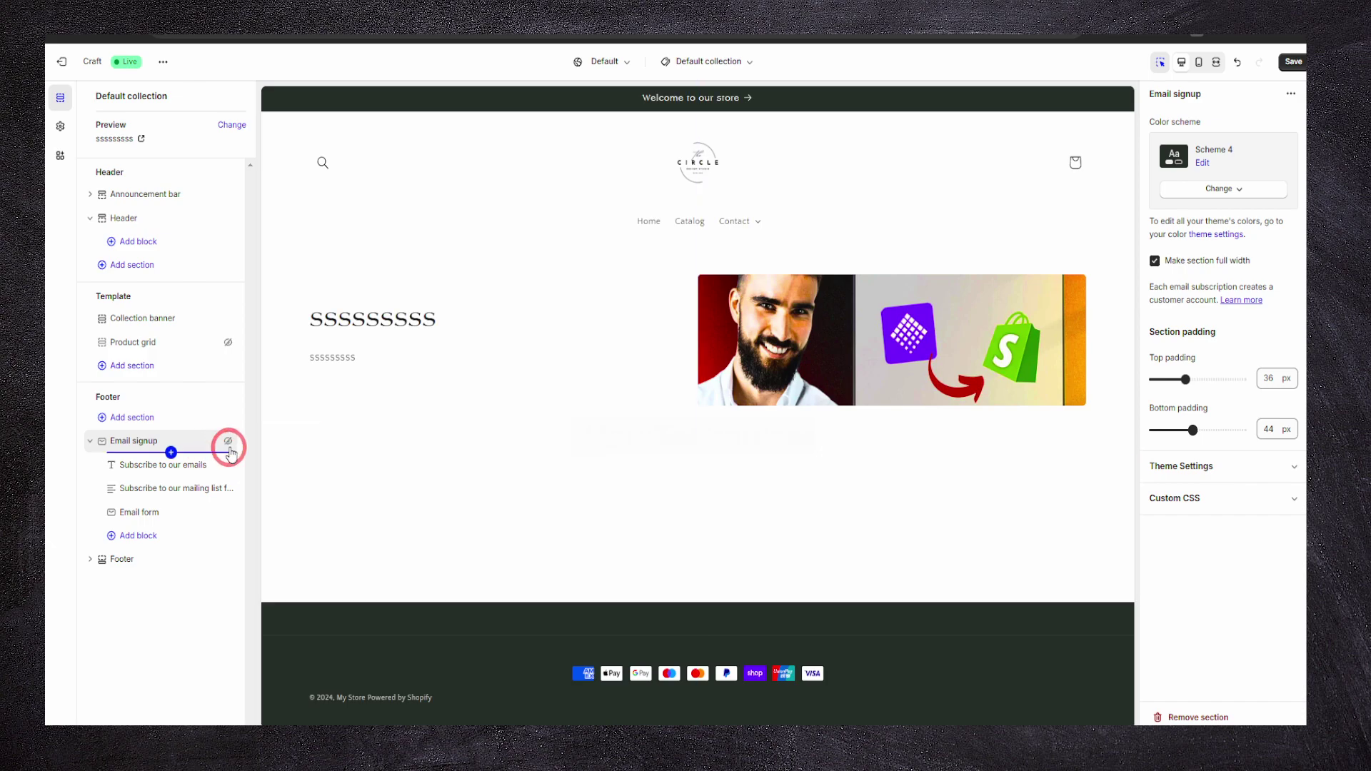
Try hiding the Footer section and restore its visibility
click(359, 637)
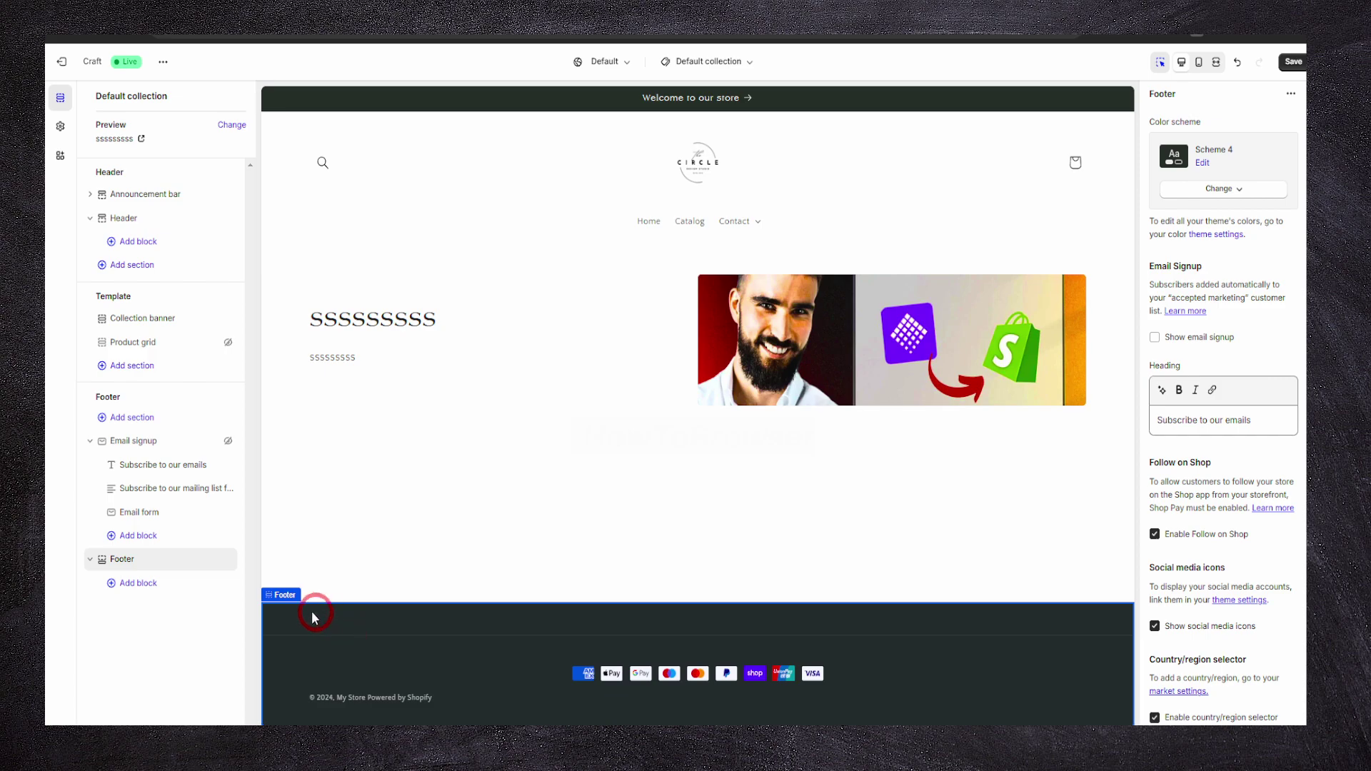
click(228, 566)
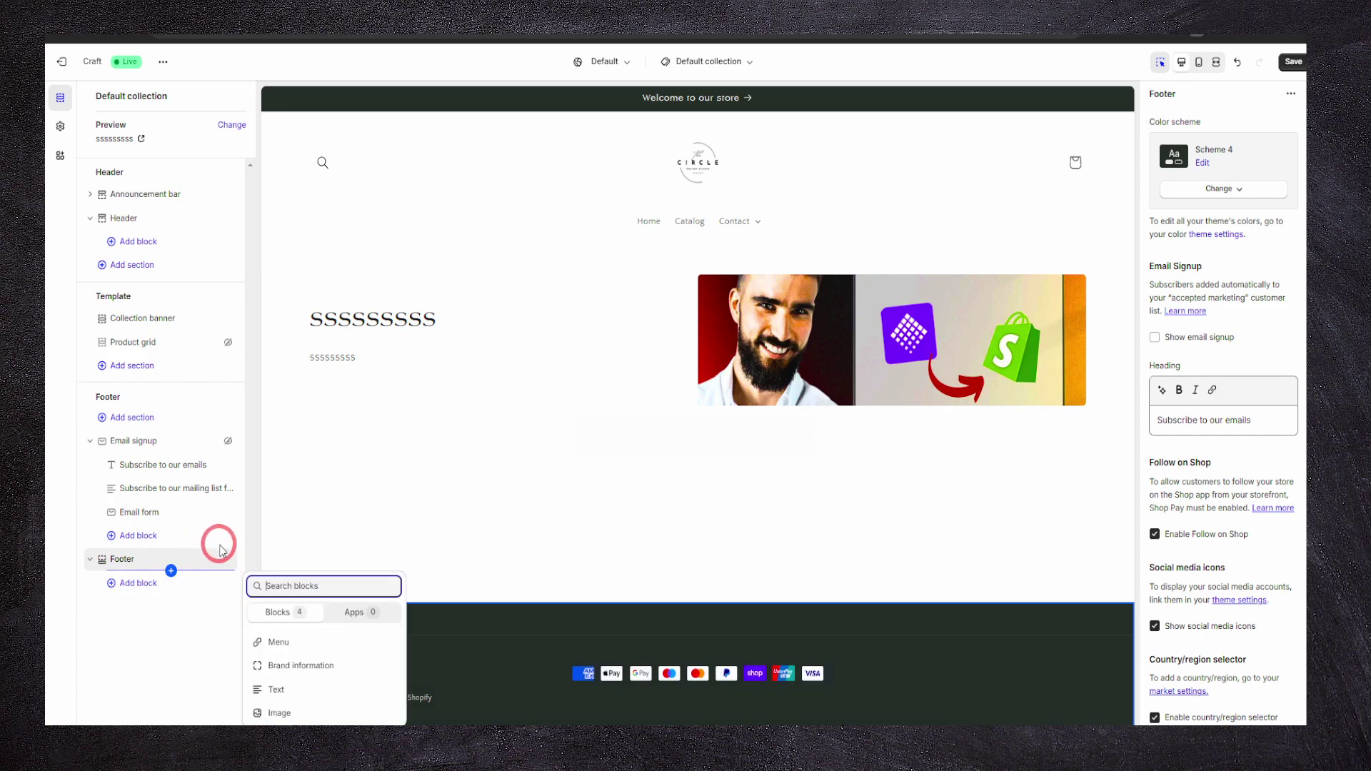
click(231, 569)
click(229, 561)
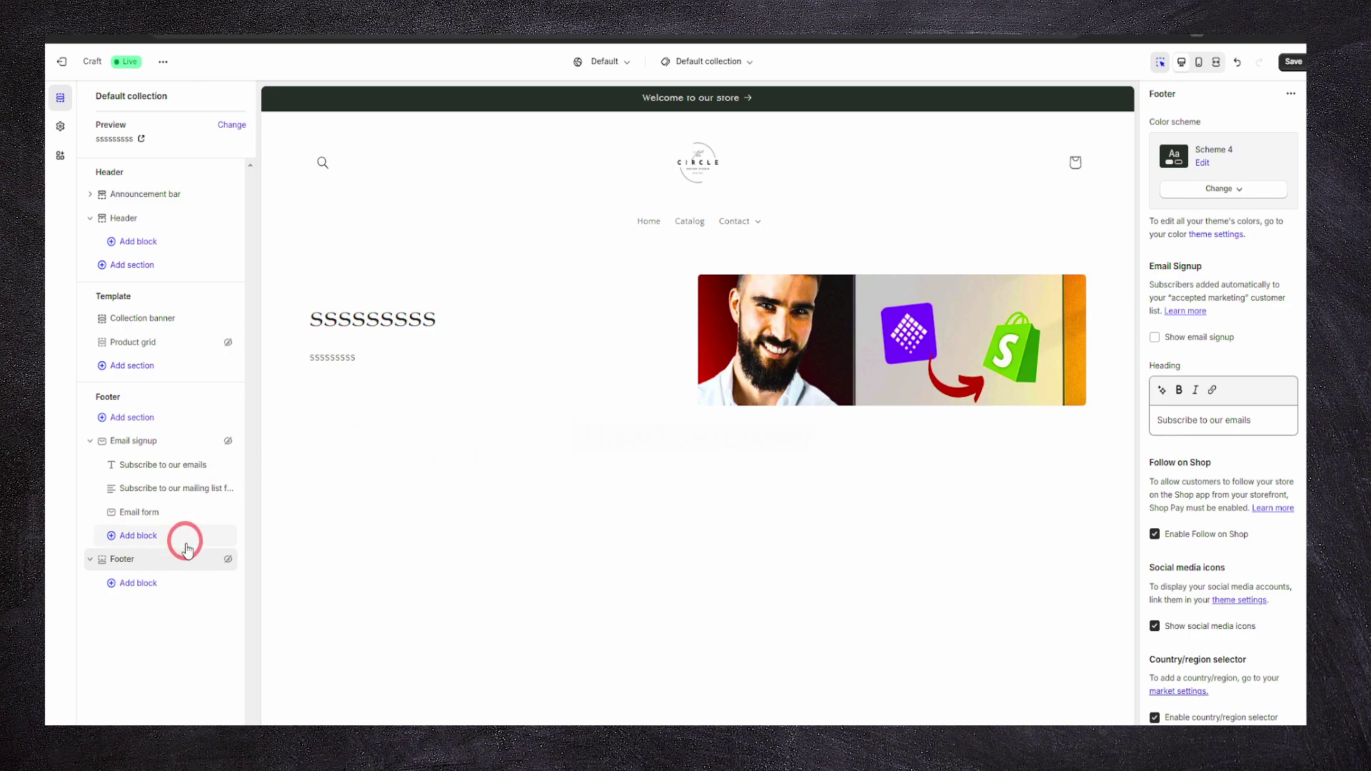
click(229, 559)
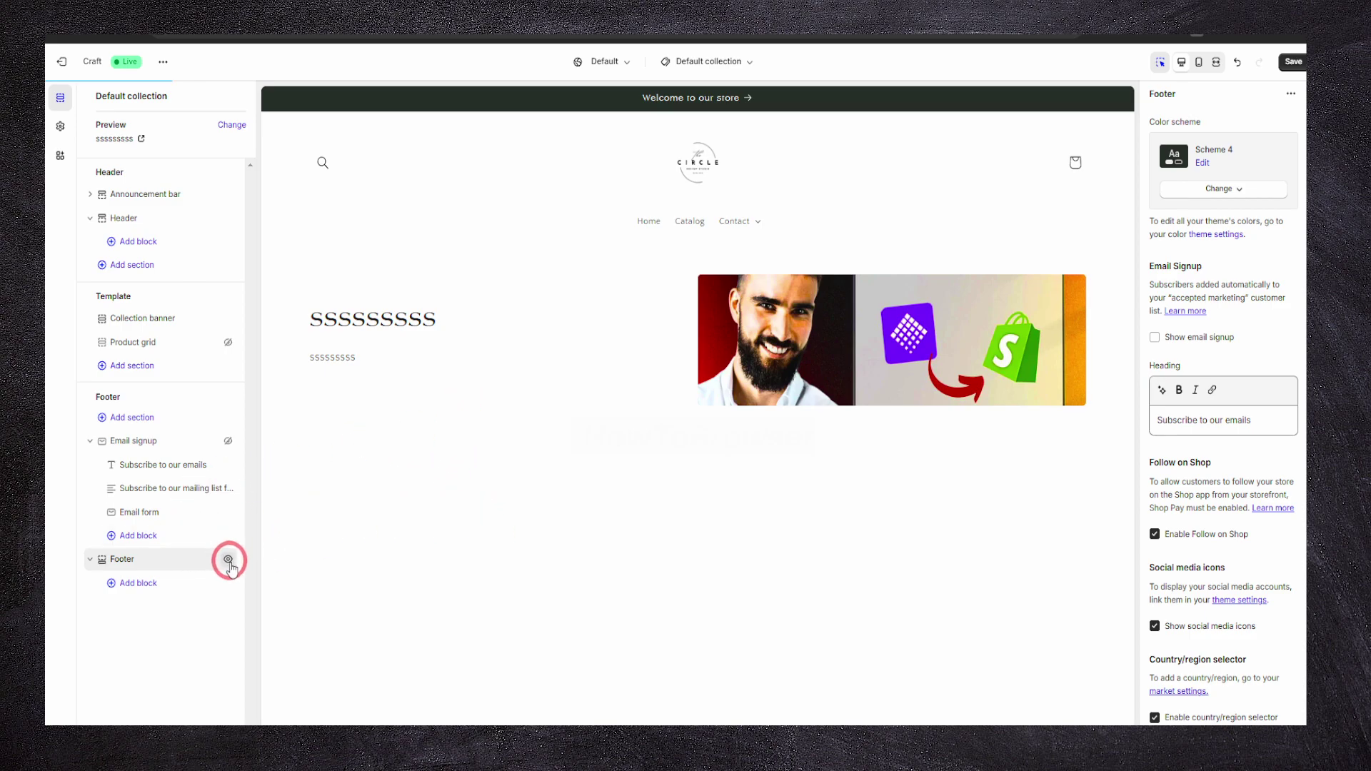
click(228, 560)
click(228, 559)
click(229, 560)
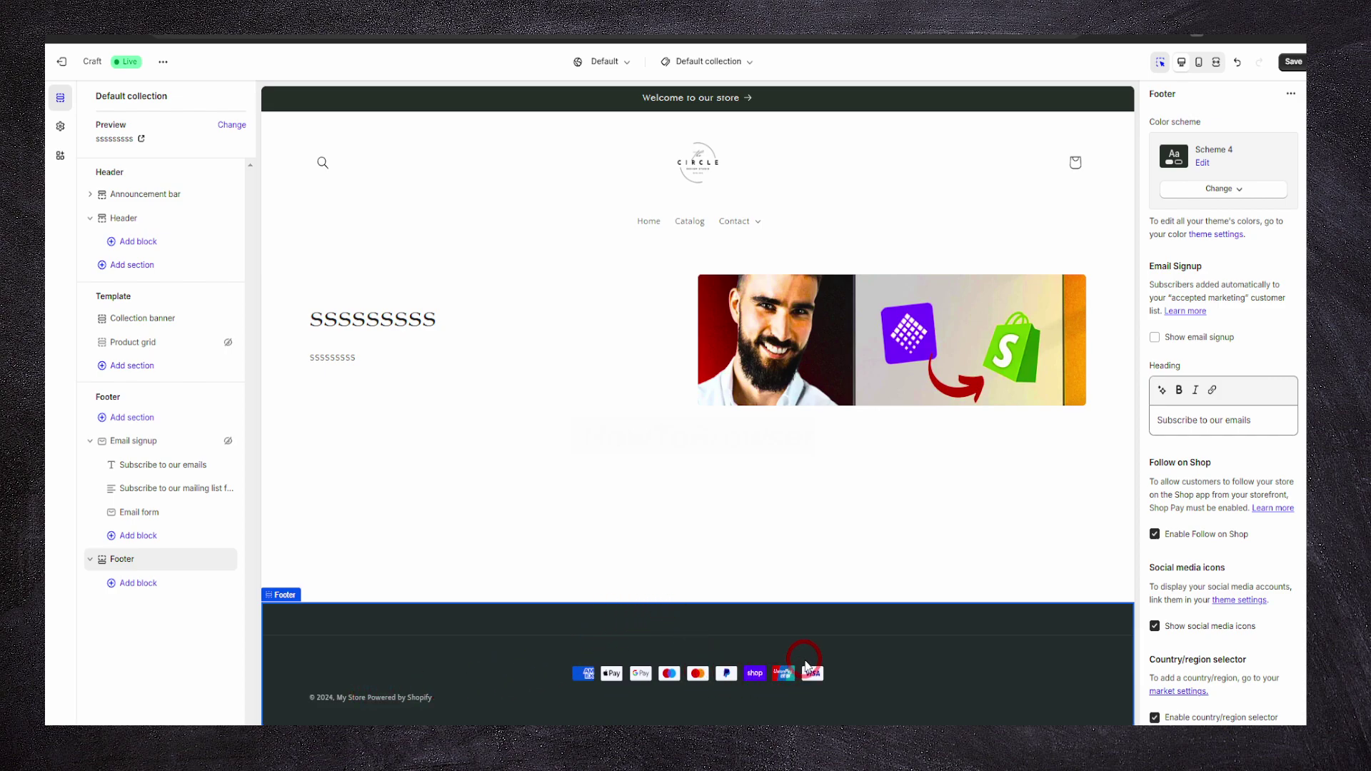
Review the Footer section's block choices and settings, and turn off its social media icons
click(119, 564)
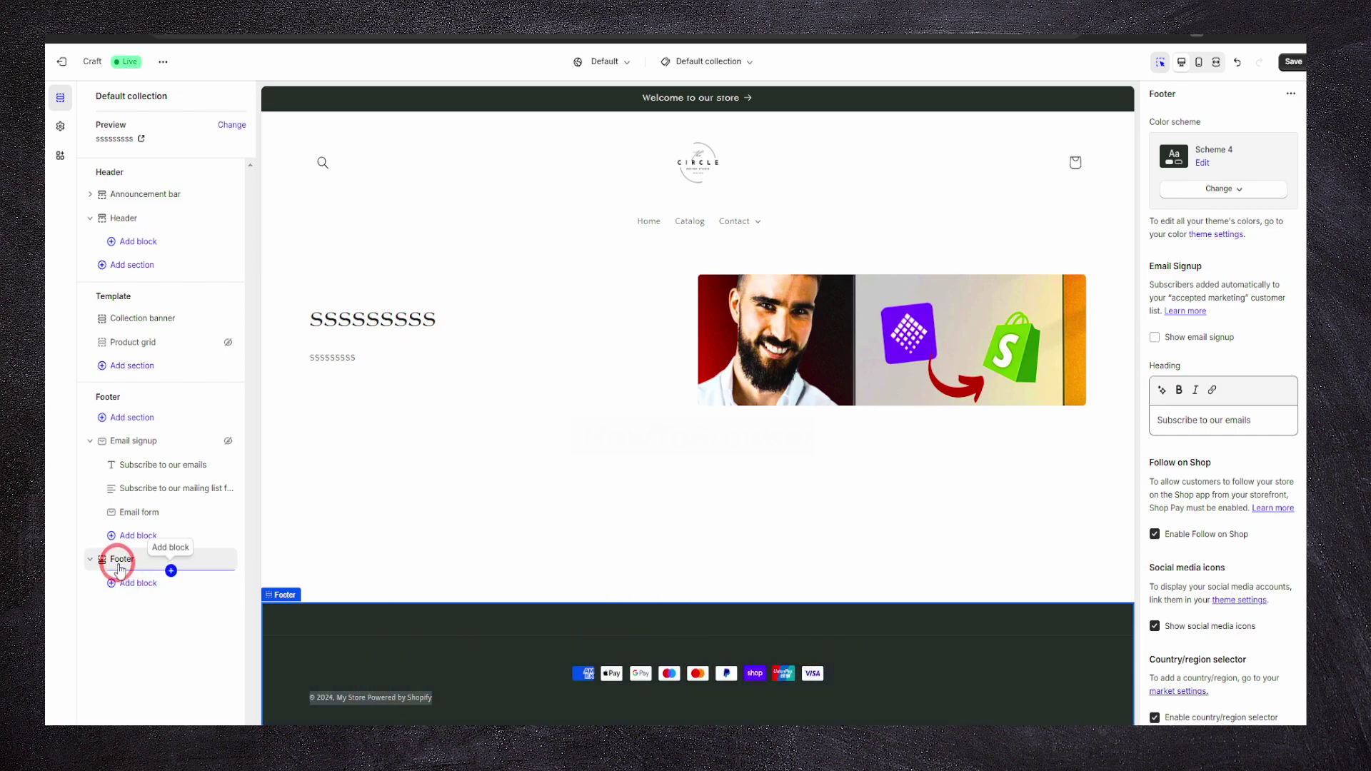
click(171, 570)
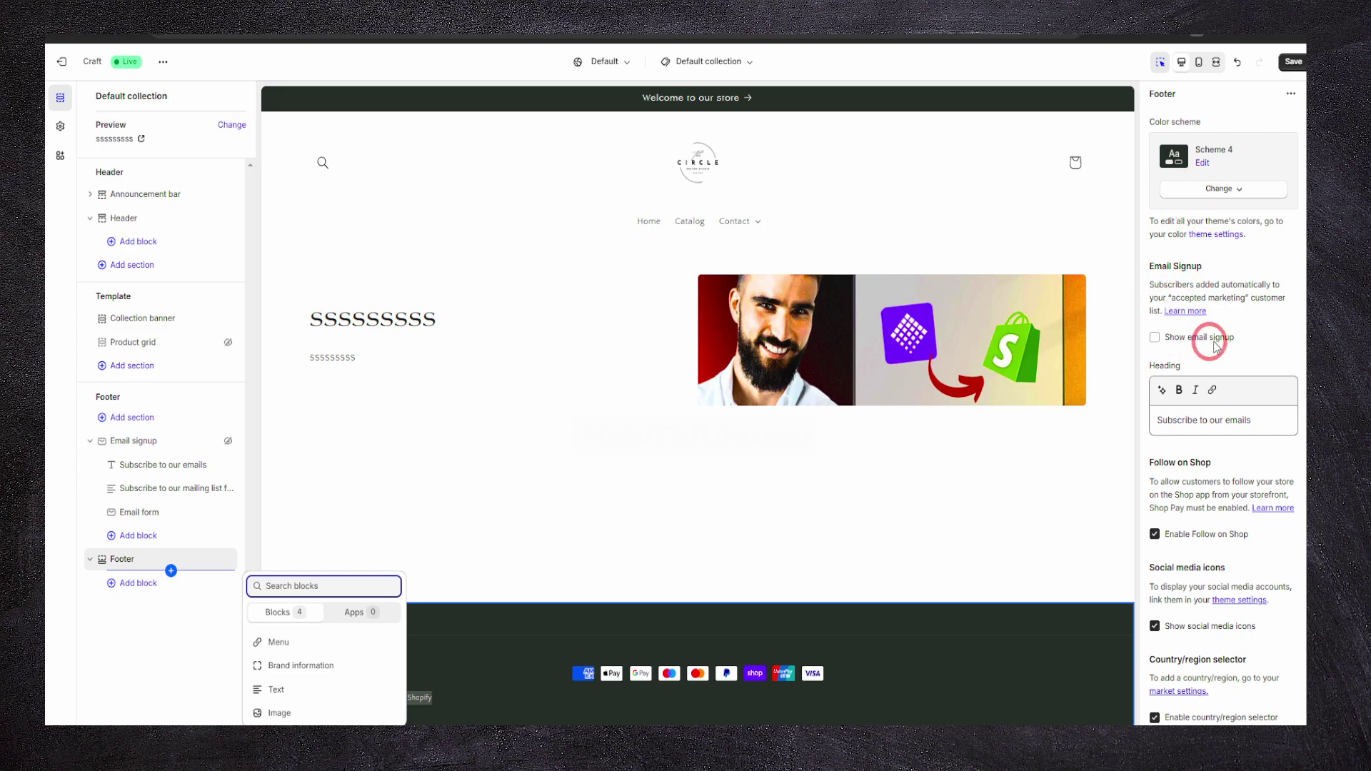
click(1212, 422)
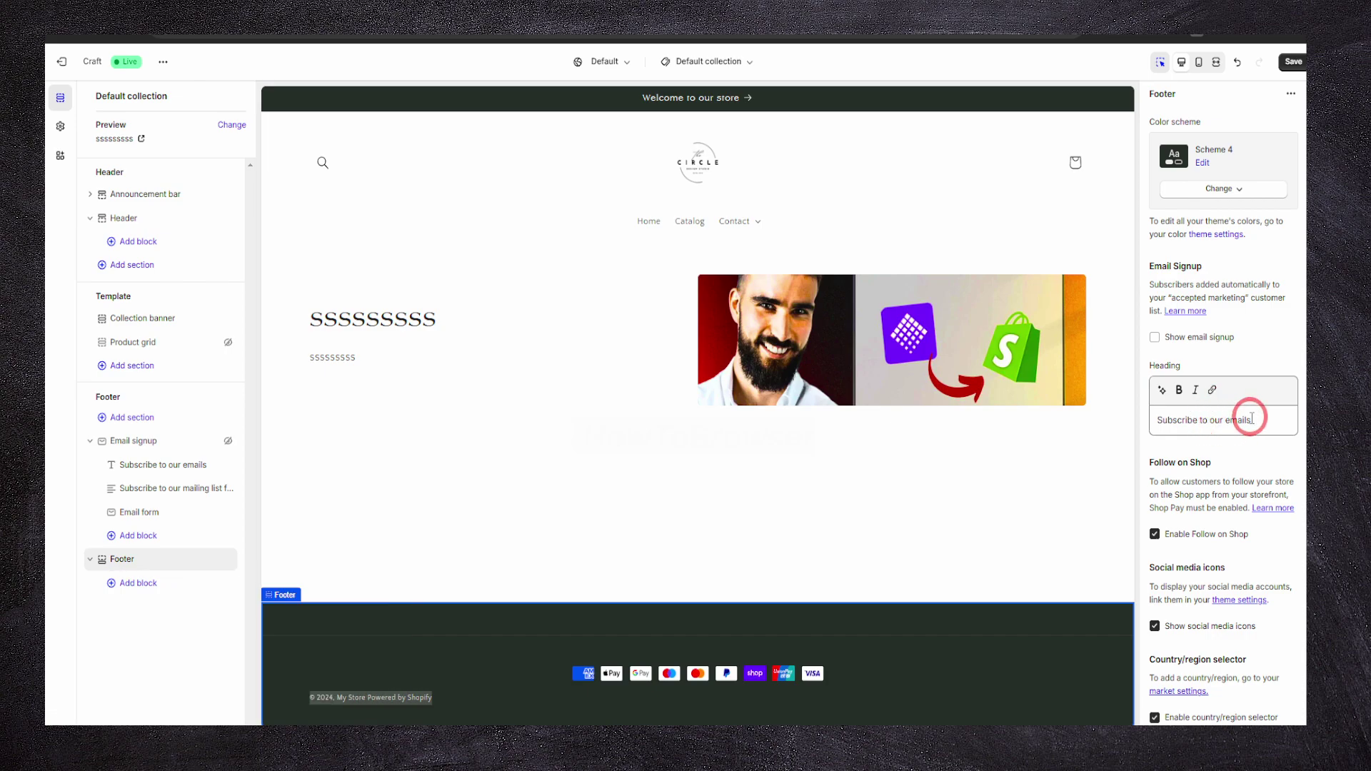
scroll(1243, 421, down, 8)
scroll(1251, 418, up, 2)
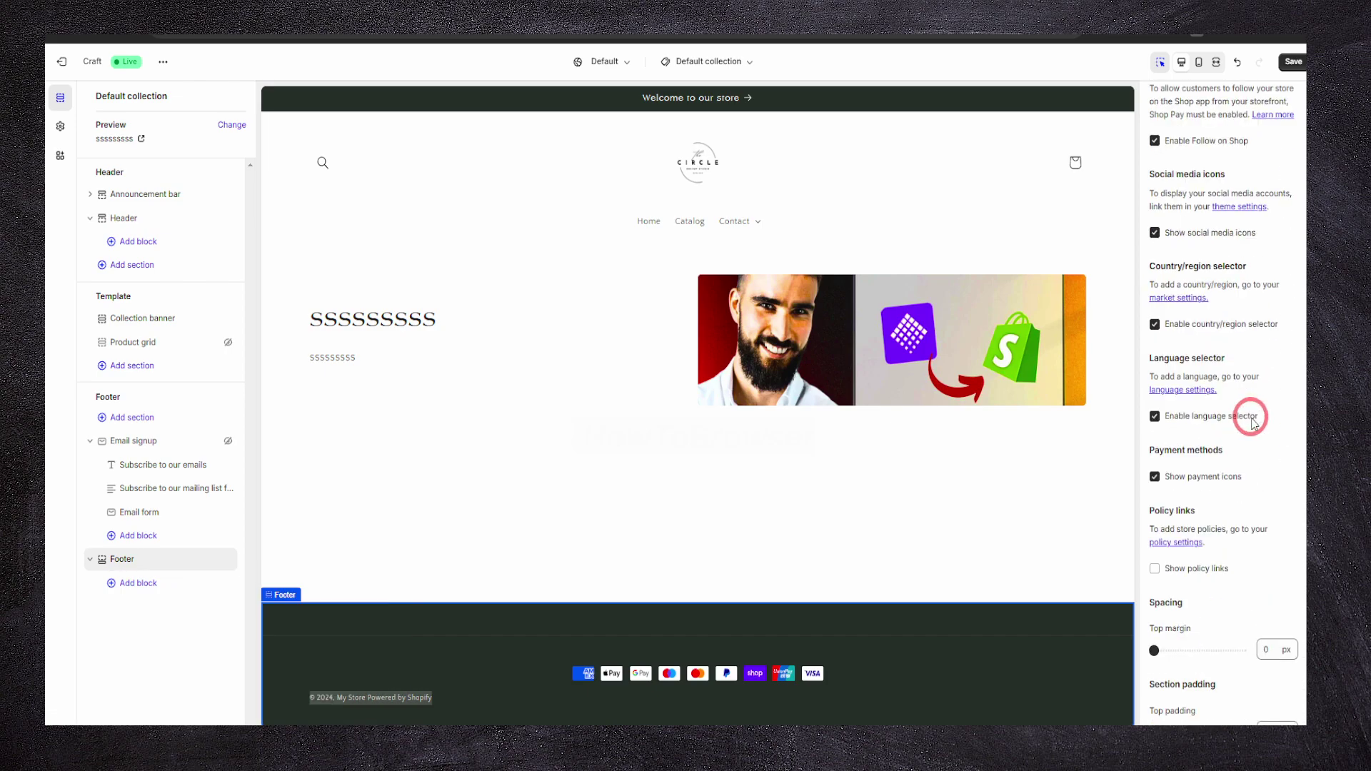
click(1154, 233)
scroll(1206, 461, up, 3)
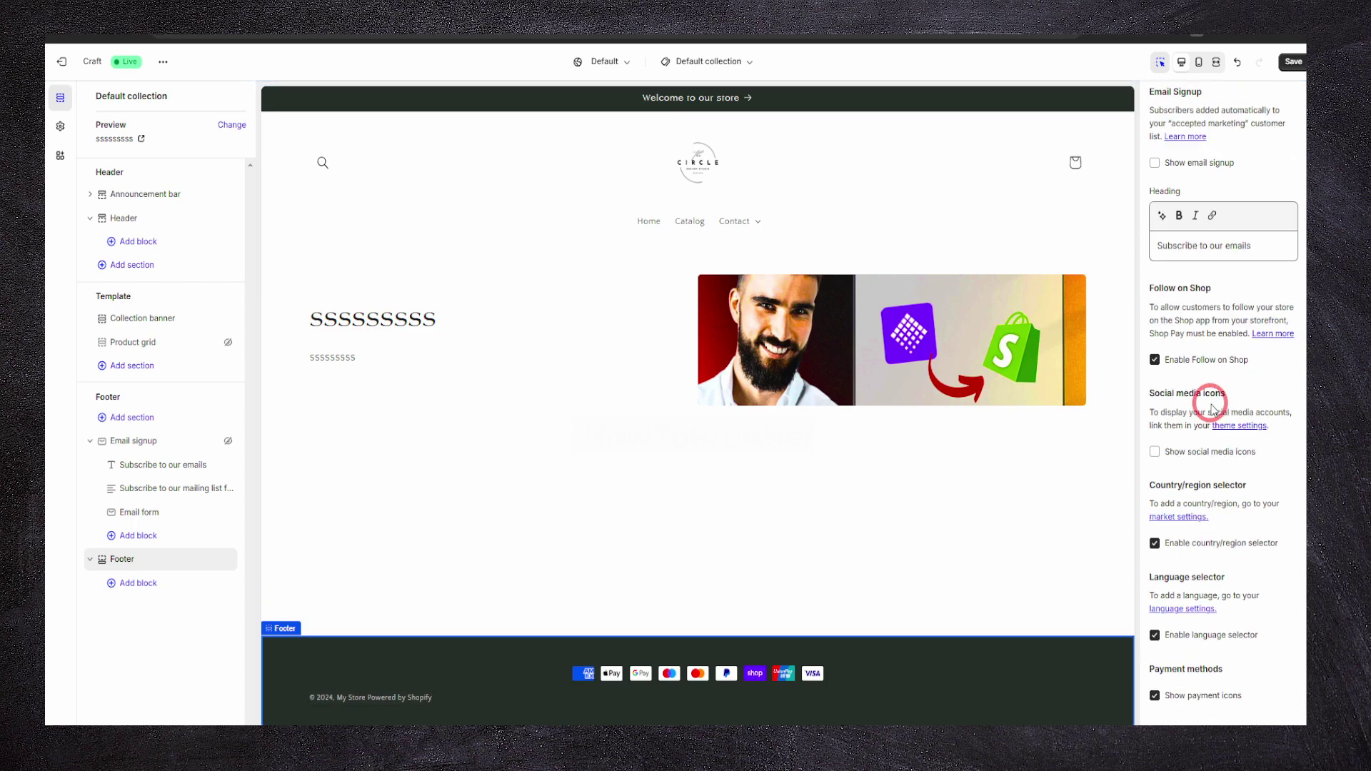